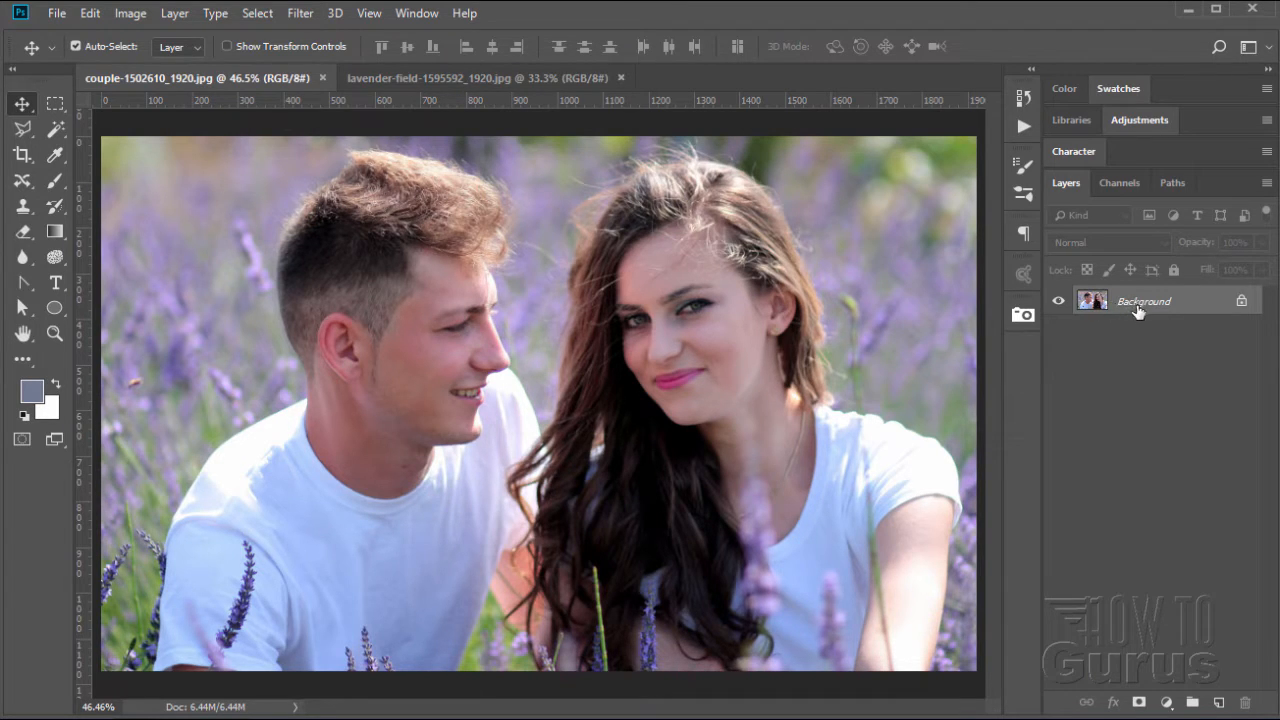
Step: Duplicate the Background layer and open the copy in Select and Mask
{"action": "left_click_drag", "start_coordinate": [1112, 310], "coordinate": [1218, 702]}
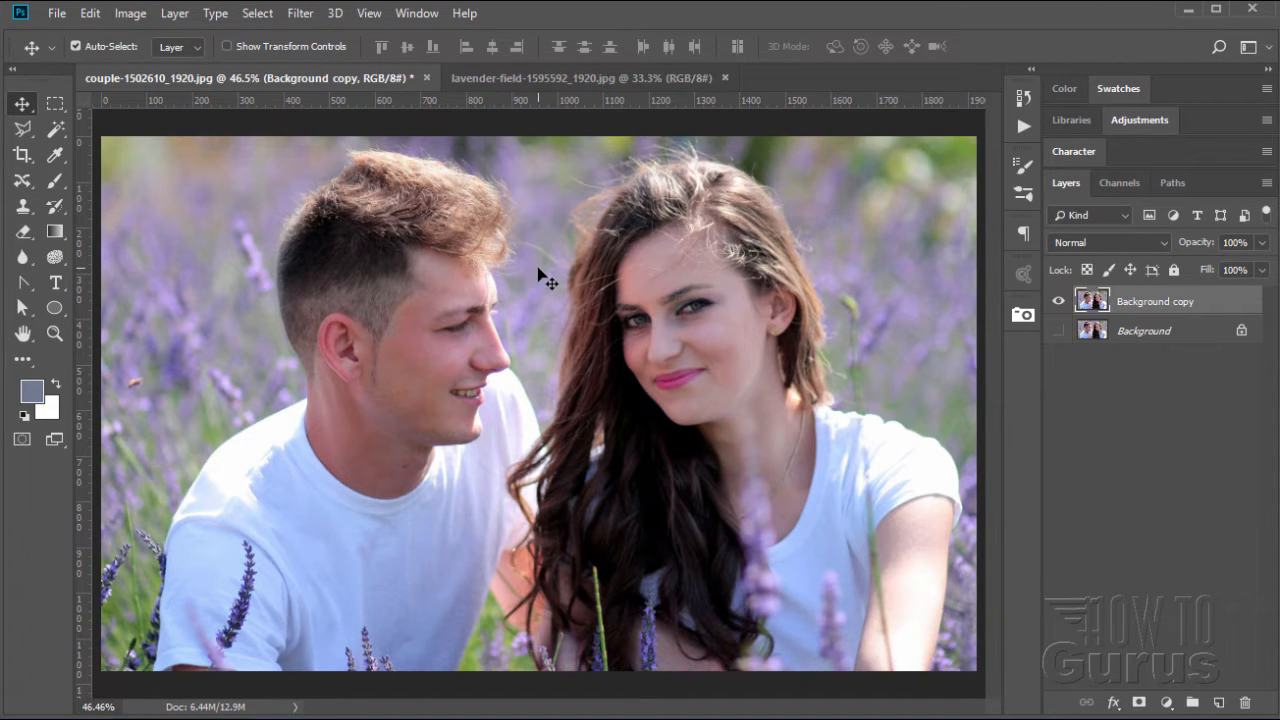
{"action": "left_click", "coordinate": [254, 14]}
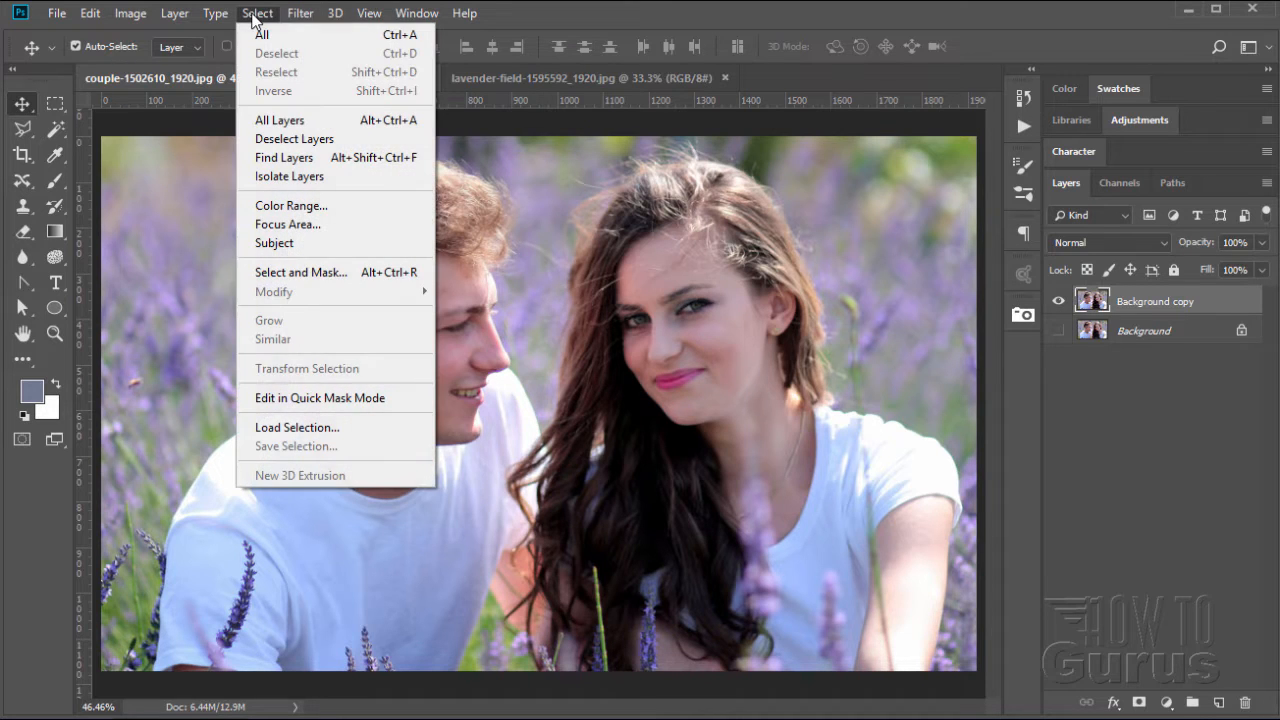
{"action": "left_click", "coordinate": [331, 271]}
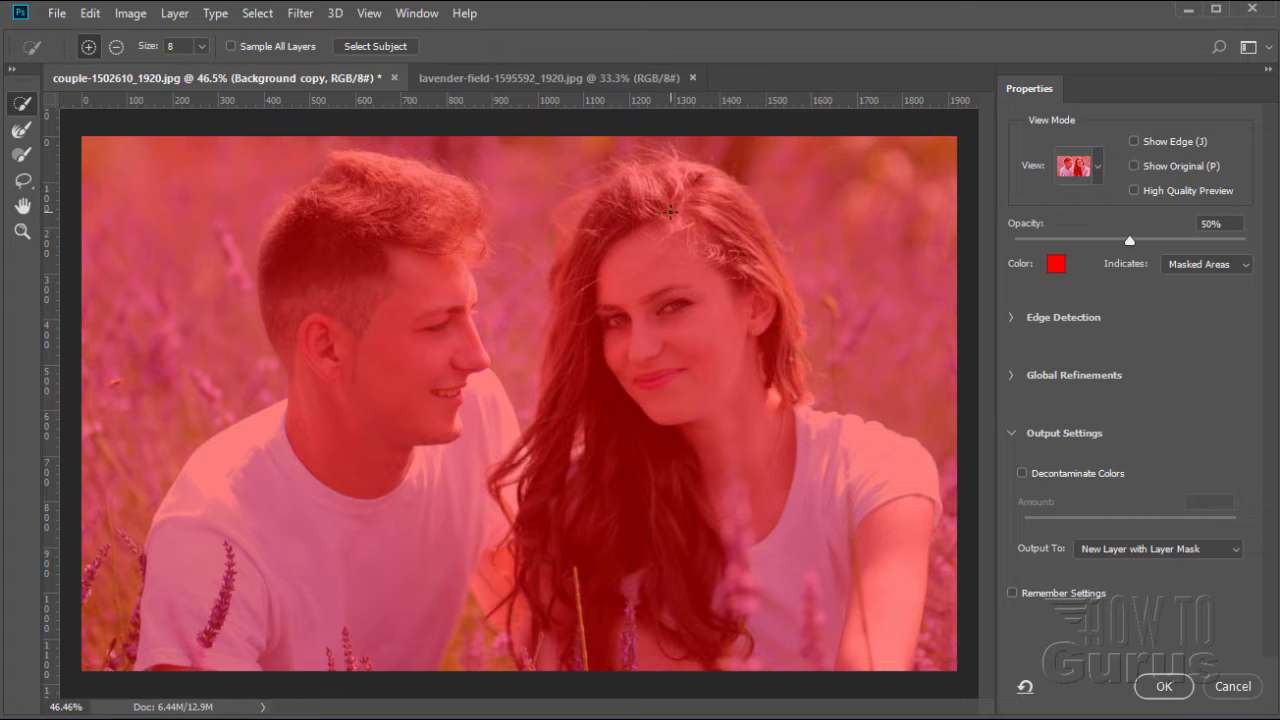
Step: Select the woman with the Lasso tool, tracing loosely around her hair, arms and the photo's lower edge
{"action": "left_click", "coordinate": [25, 183]}
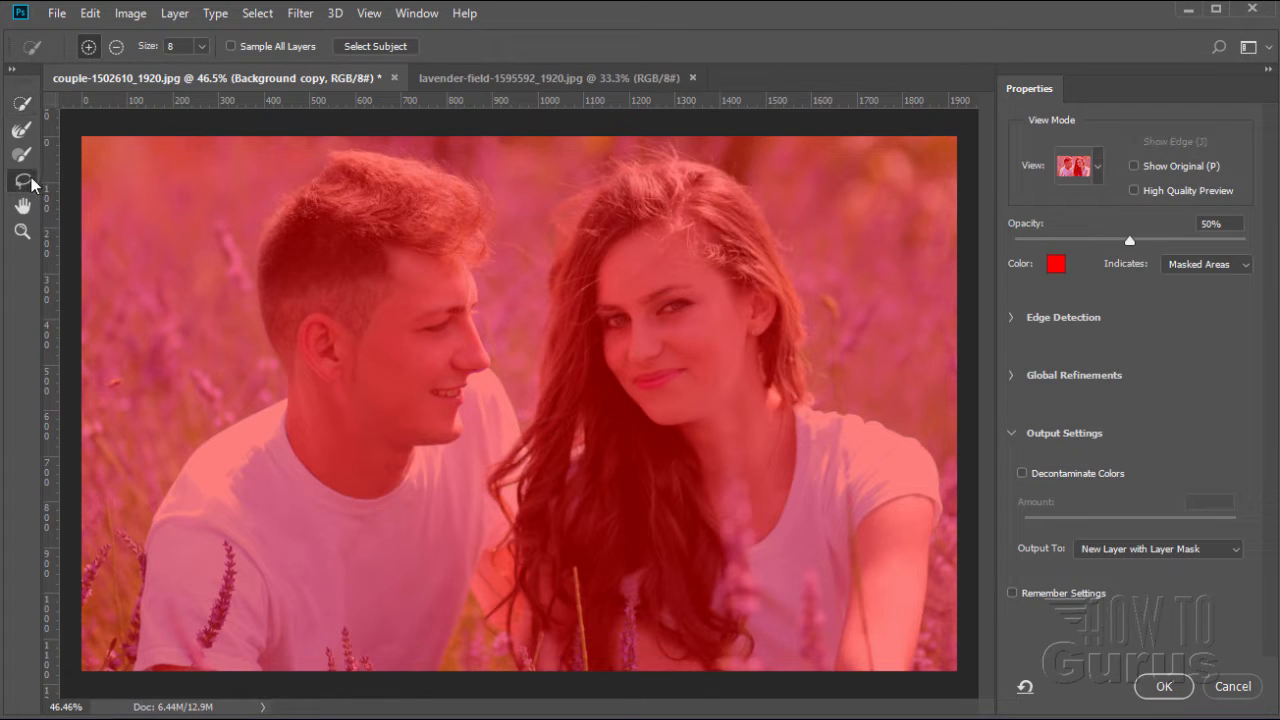
{"action": "left_click", "coordinate": [29, 193]}
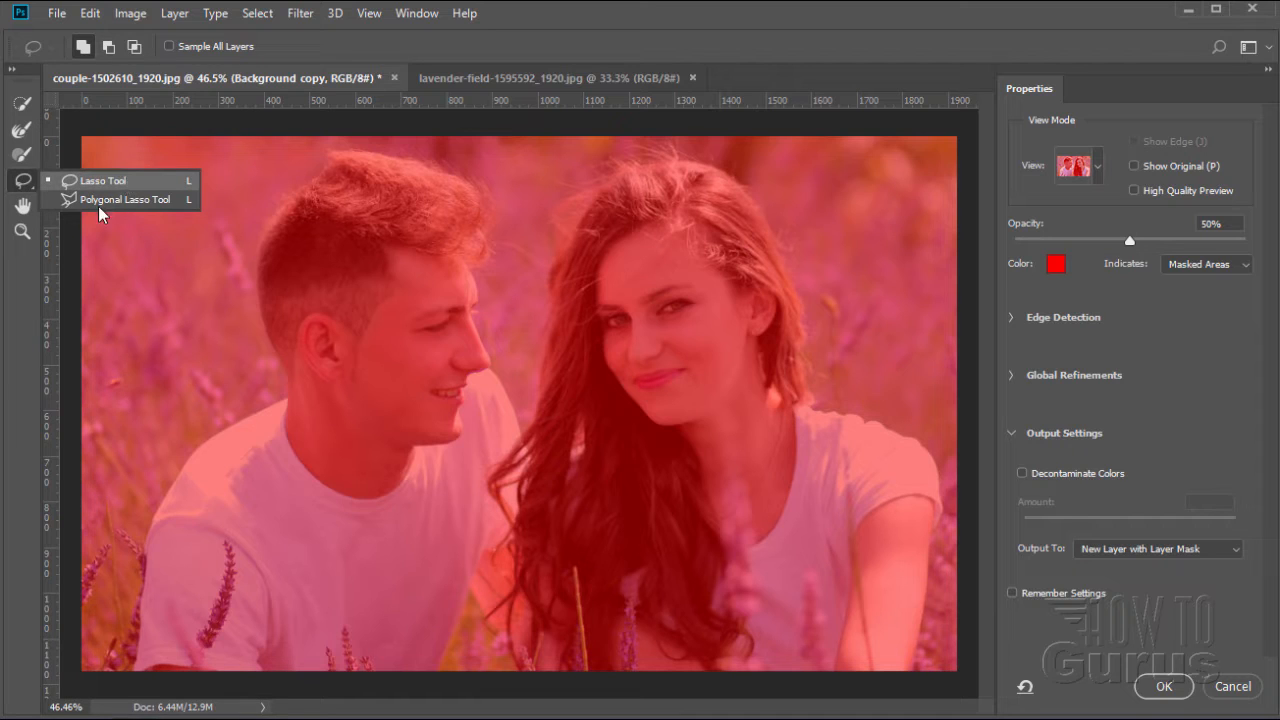
{"action": "left_click", "coordinate": [26, 185]}
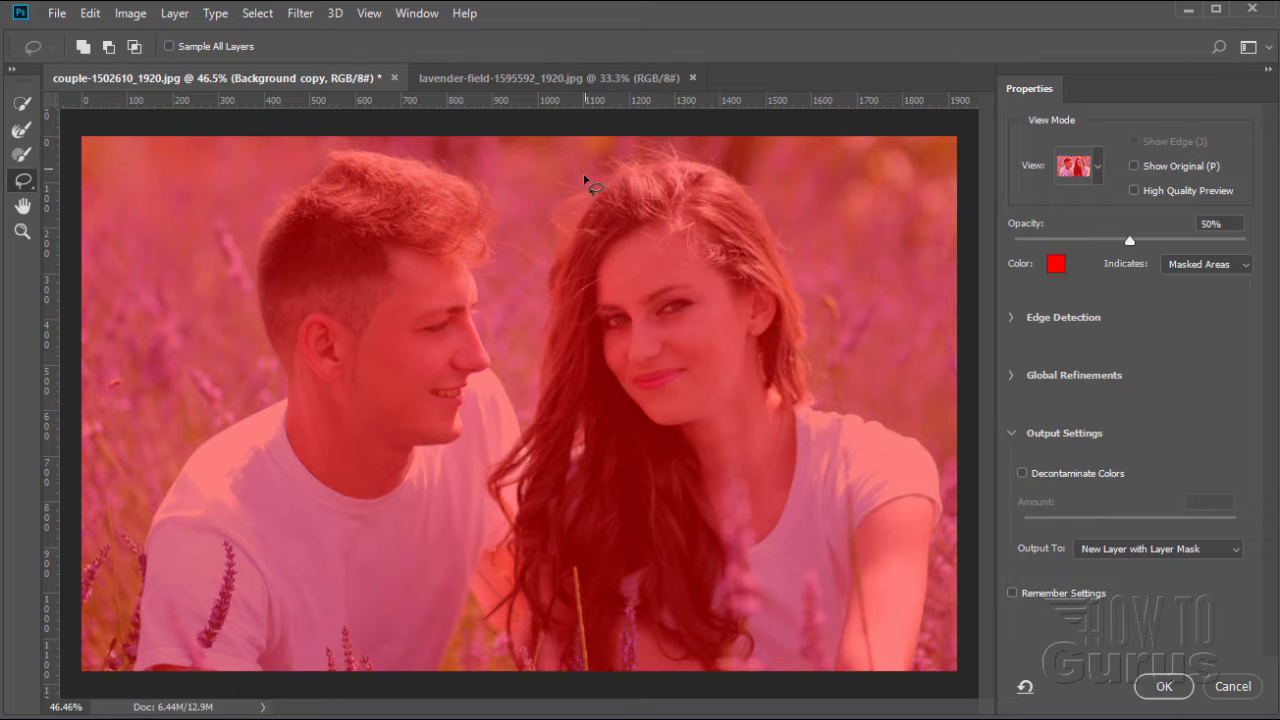
{"action": "left_click_drag", "start_coordinate": [586, 176], "coordinate": [540, 200]}
{"action": "left_click_drag", "start_coordinate": [487, 459], "coordinate": [482, 492]}
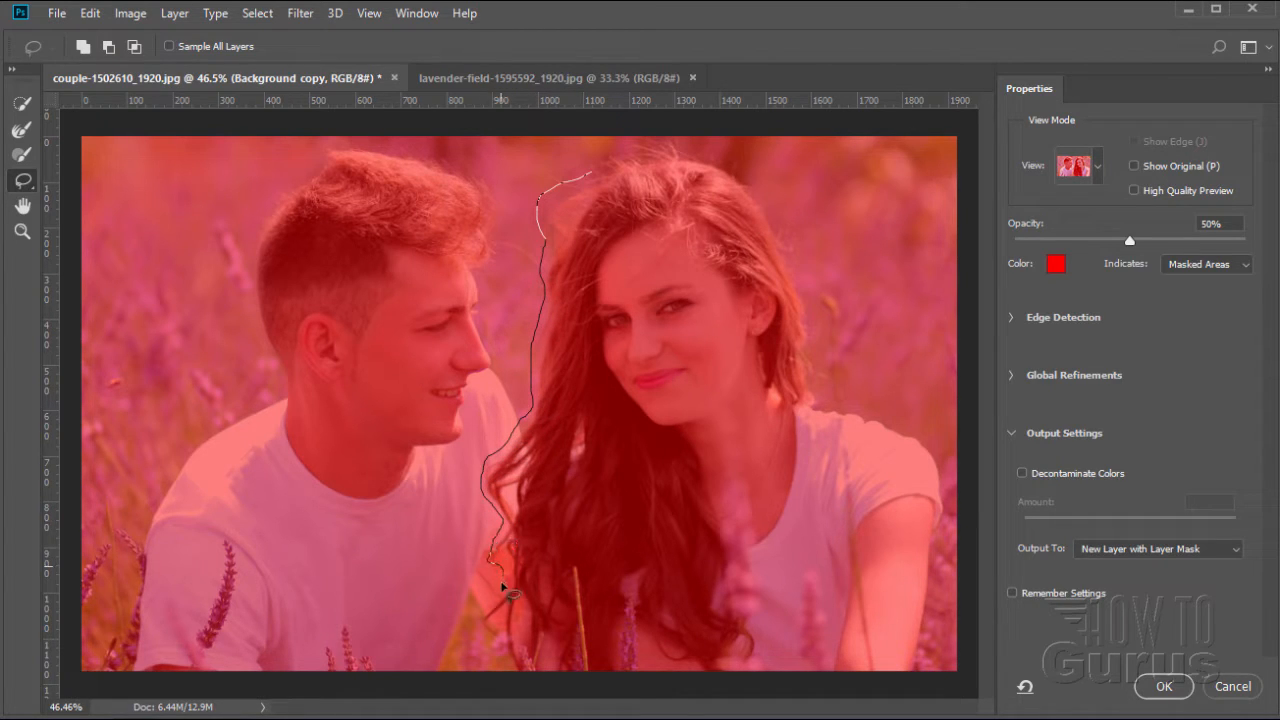
{"action": "mouse_move", "coordinate": [497, 648]}
{"action": "left_mouse_down"}
{"action": "mouse_move", "coordinate": [560, 692]}
{"action": "mouse_move", "coordinate": [840, 700]}
{"action": "left_mouse_up"}
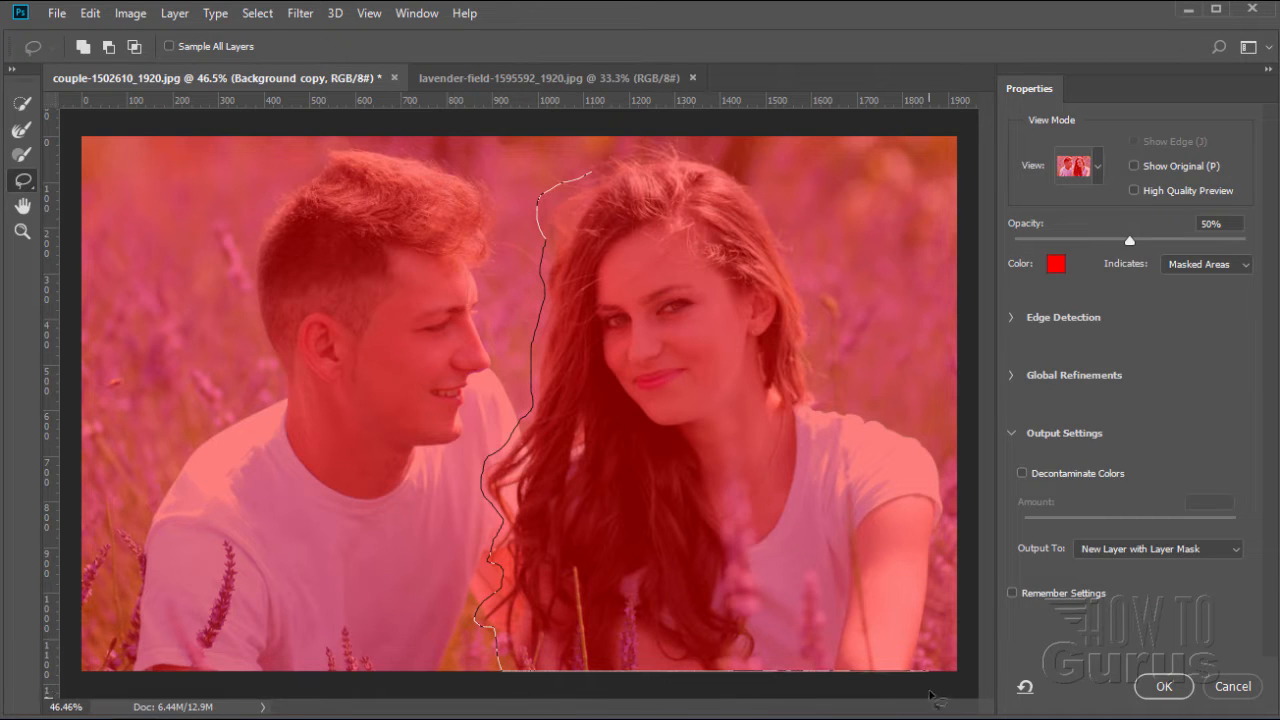
{"action": "left_click_drag", "start_coordinate": [930, 694], "coordinate": [926, 660]}
{"action": "left_click_drag", "start_coordinate": [934, 576], "coordinate": [942, 457]}
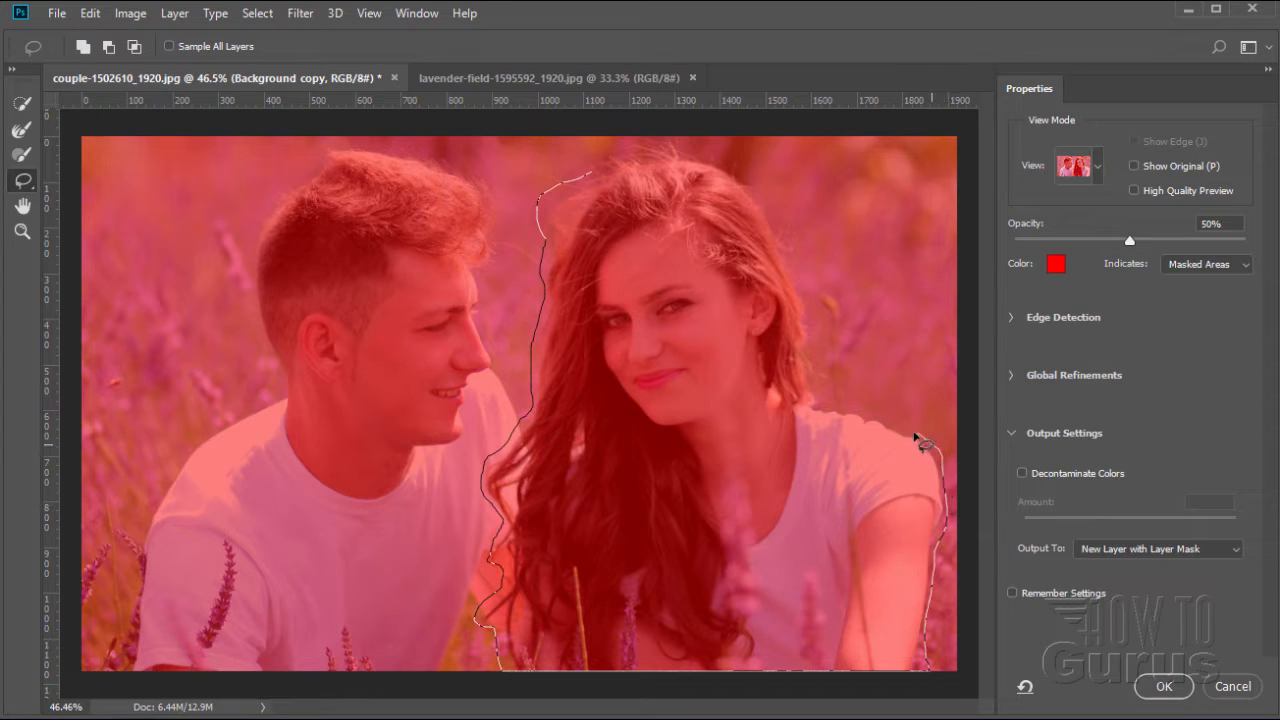
{"action": "mouse_move", "coordinate": [880, 416]}
{"action": "left_mouse_down"}
{"action": "mouse_move", "coordinate": [819, 398]}
{"action": "mouse_move", "coordinate": [810, 338]}
{"action": "left_mouse_up"}
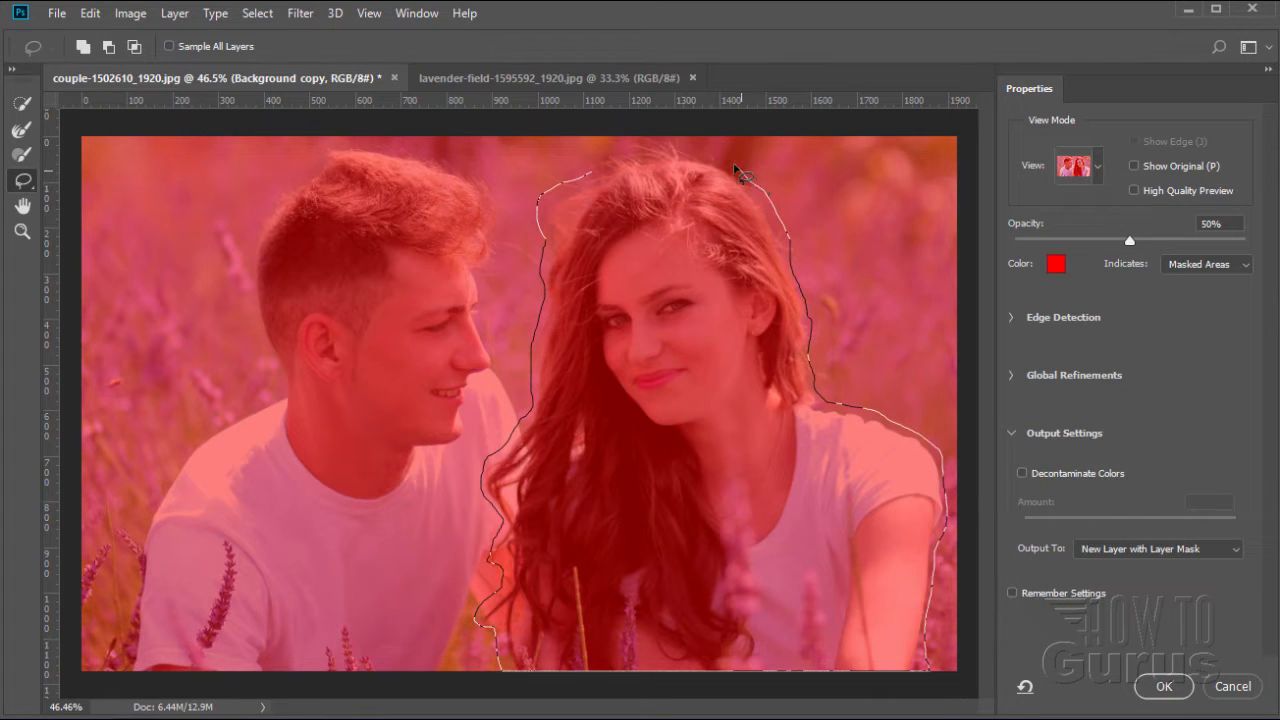
{"action": "mouse_move", "coordinate": [707, 155]}
{"action": "left_mouse_down"}
{"action": "mouse_move", "coordinate": [625, 160]}
{"action": "mouse_move", "coordinate": [575, 183]}
{"action": "left_mouse_up"}
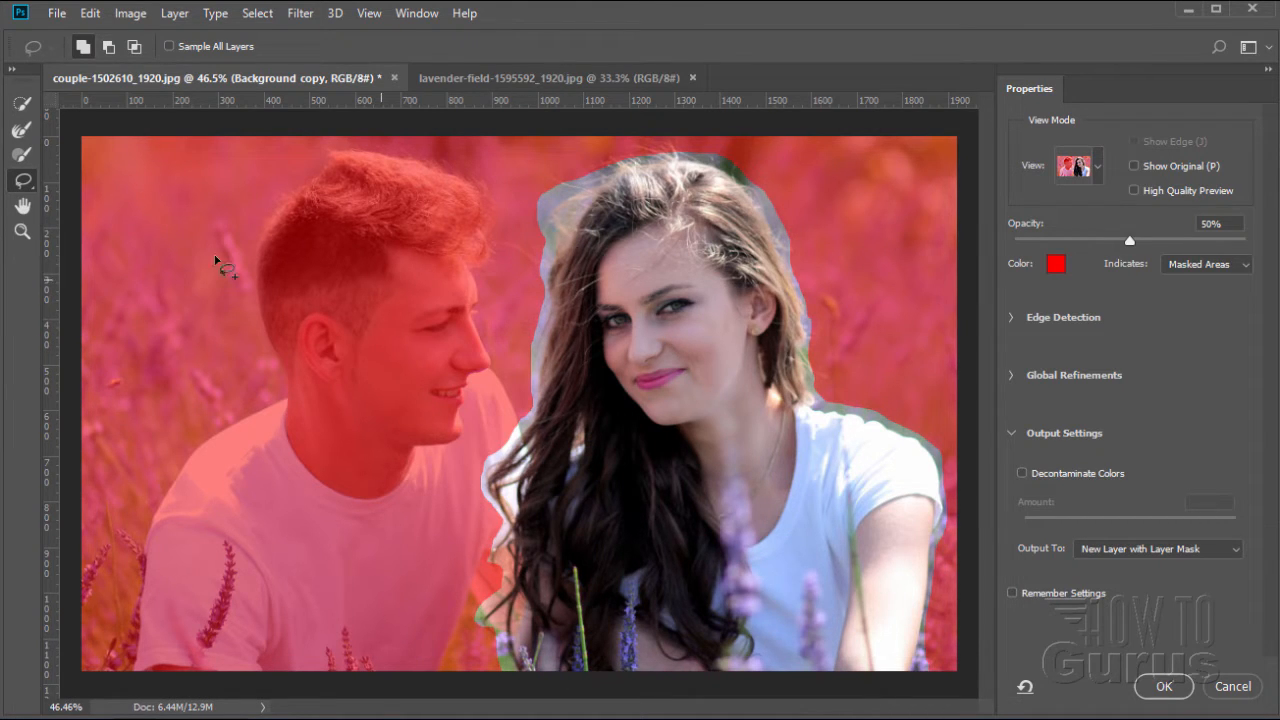
Step: Refine the woman's hair and outline with the Refine Edge Brush and output the result as a new layer with layer mask
{"action": "left_click", "coordinate": [22, 132]}
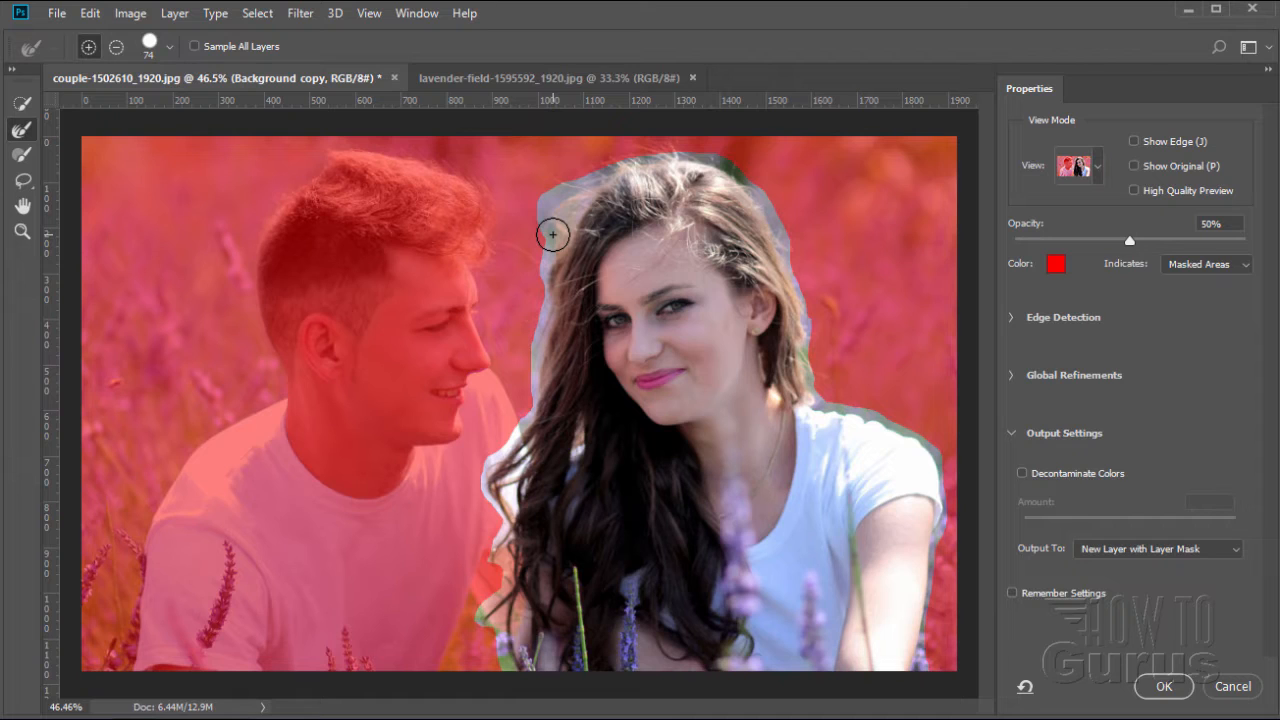
{"action": "left_click_drag", "start_coordinate": [552, 234], "coordinate": [520, 420]}
{"action": "mouse_move", "coordinate": [549, 246]}
{"action": "left_mouse_down"}
{"action": "mouse_move", "coordinate": [547, 206]}
{"action": "mouse_move", "coordinate": [627, 159]}
{"action": "mouse_move", "coordinate": [546, 241]}
{"action": "mouse_move", "coordinate": [574, 200]}
{"action": "mouse_move", "coordinate": [546, 180]}
{"action": "mouse_move", "coordinate": [568, 165]}
{"action": "mouse_move", "coordinate": [692, 155]}
{"action": "mouse_move", "coordinate": [763, 191]}
{"action": "mouse_move", "coordinate": [815, 334]}
{"action": "mouse_move", "coordinate": [813, 398]}
{"action": "mouse_move", "coordinate": [899, 429]}
{"action": "mouse_move", "coordinate": [950, 484]}
{"action": "mouse_move", "coordinate": [926, 677]}
{"action": "left_mouse_up"}
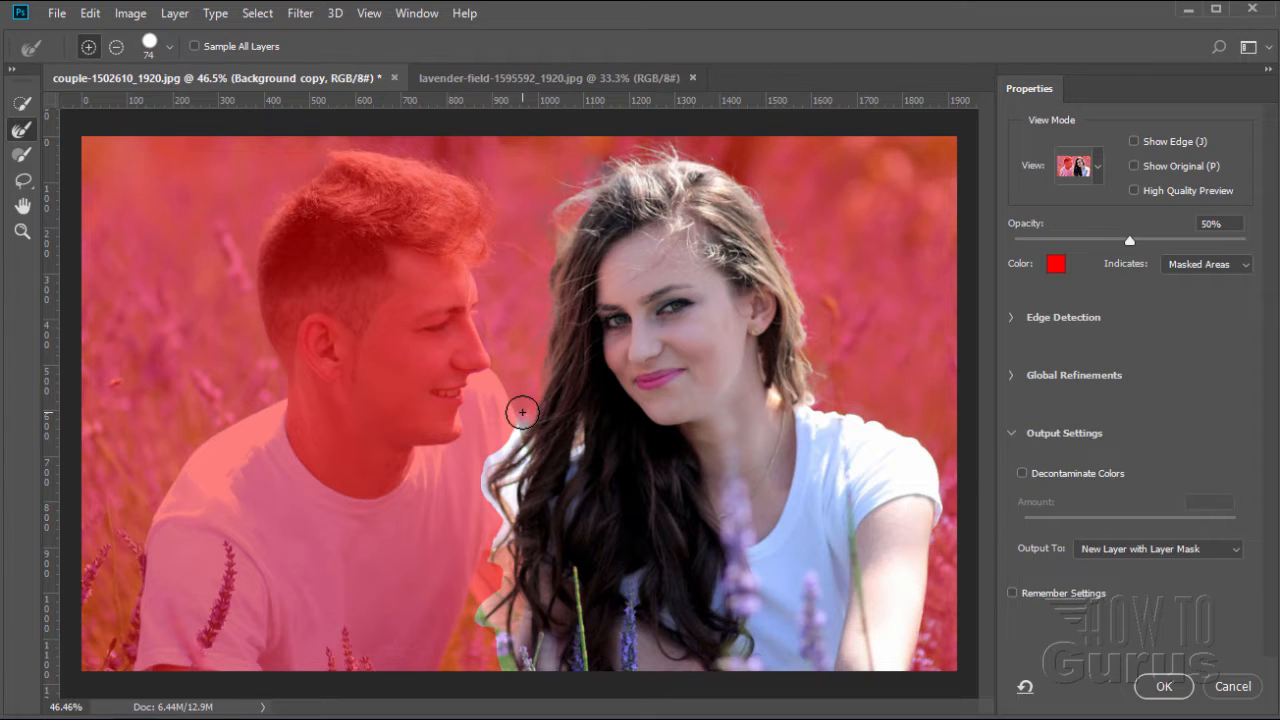
{"action": "mouse_move", "coordinate": [523, 417]}
{"action": "left_mouse_down"}
{"action": "mouse_move", "coordinate": [487, 483]}
{"action": "mouse_move", "coordinate": [507, 553]}
{"action": "left_mouse_up"}
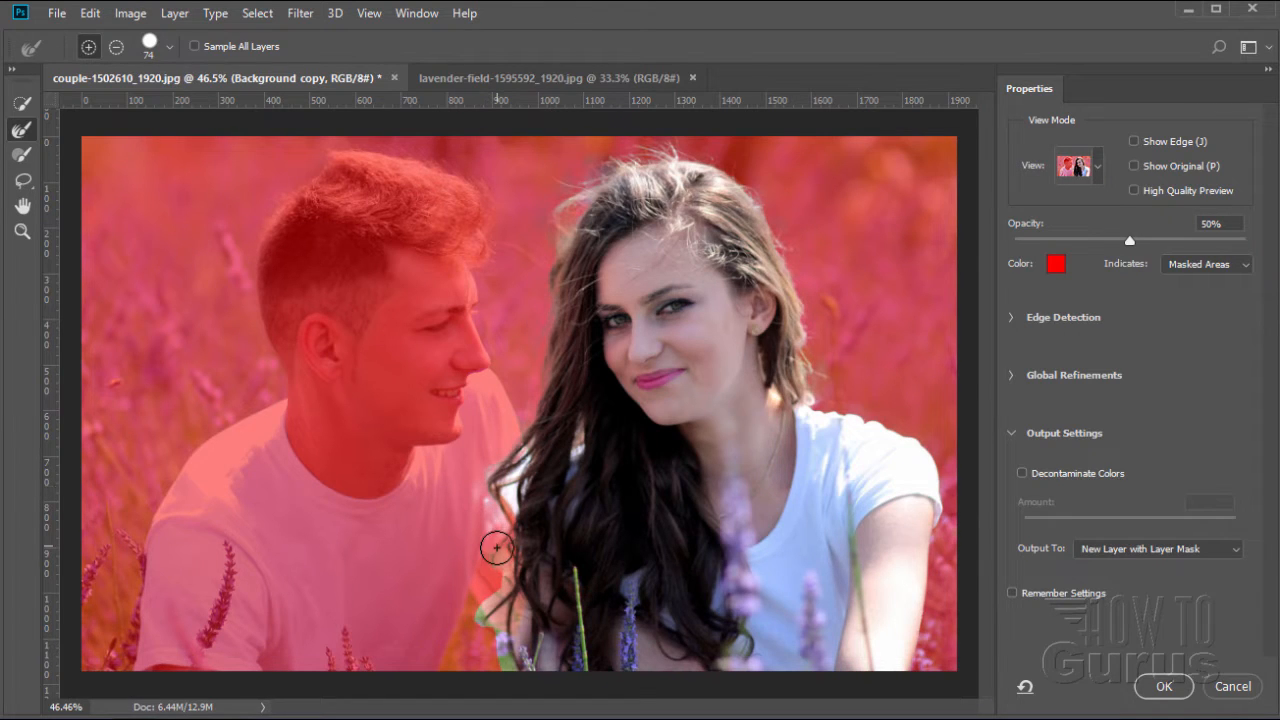
{"action": "mouse_move", "coordinate": [497, 548]}
{"action": "left_mouse_down"}
{"action": "mouse_move", "coordinate": [484, 627]}
{"action": "mouse_move", "coordinate": [532, 689]}
{"action": "mouse_move", "coordinate": [513, 679]}
{"action": "mouse_move", "coordinate": [519, 606]}
{"action": "left_mouse_up"}
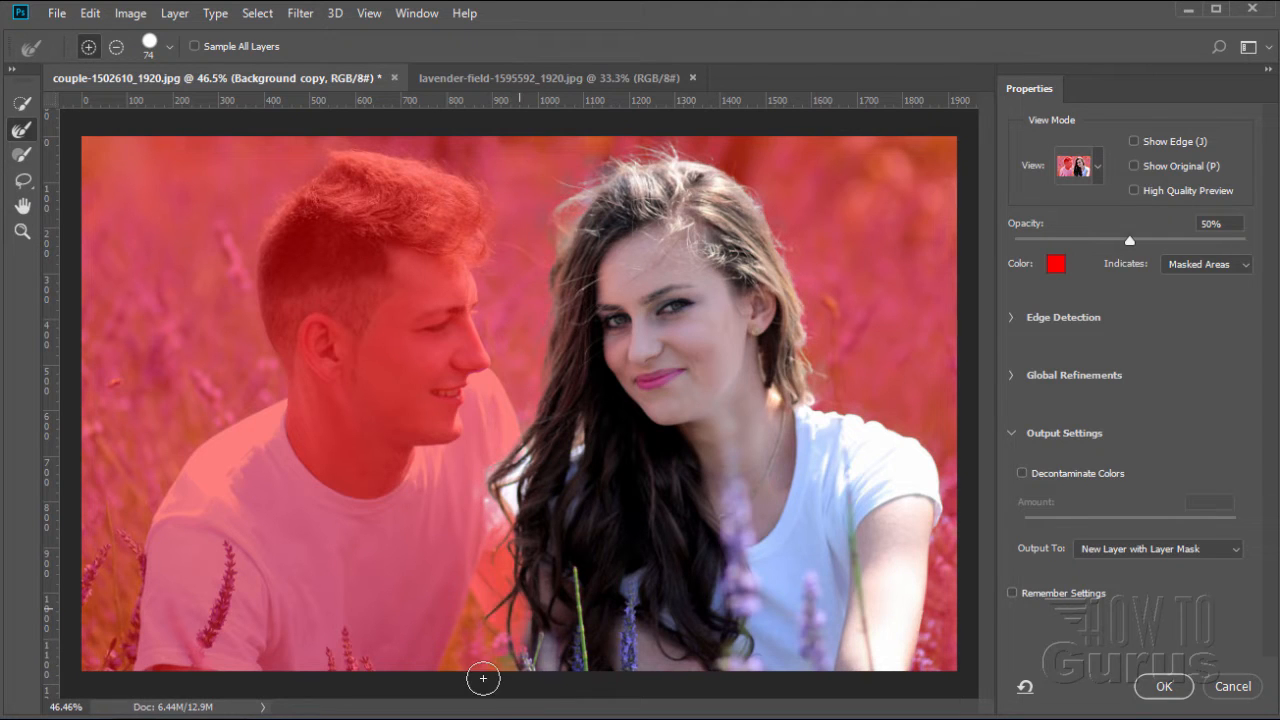
{"action": "mouse_move", "coordinate": [484, 549]}
{"action": "left_mouse_down"}
{"action": "mouse_move", "coordinate": [516, 487]}
{"action": "mouse_move", "coordinate": [479, 571]}
{"action": "mouse_move", "coordinate": [464, 529]}
{"action": "mouse_move", "coordinate": [517, 470]}
{"action": "left_mouse_up"}
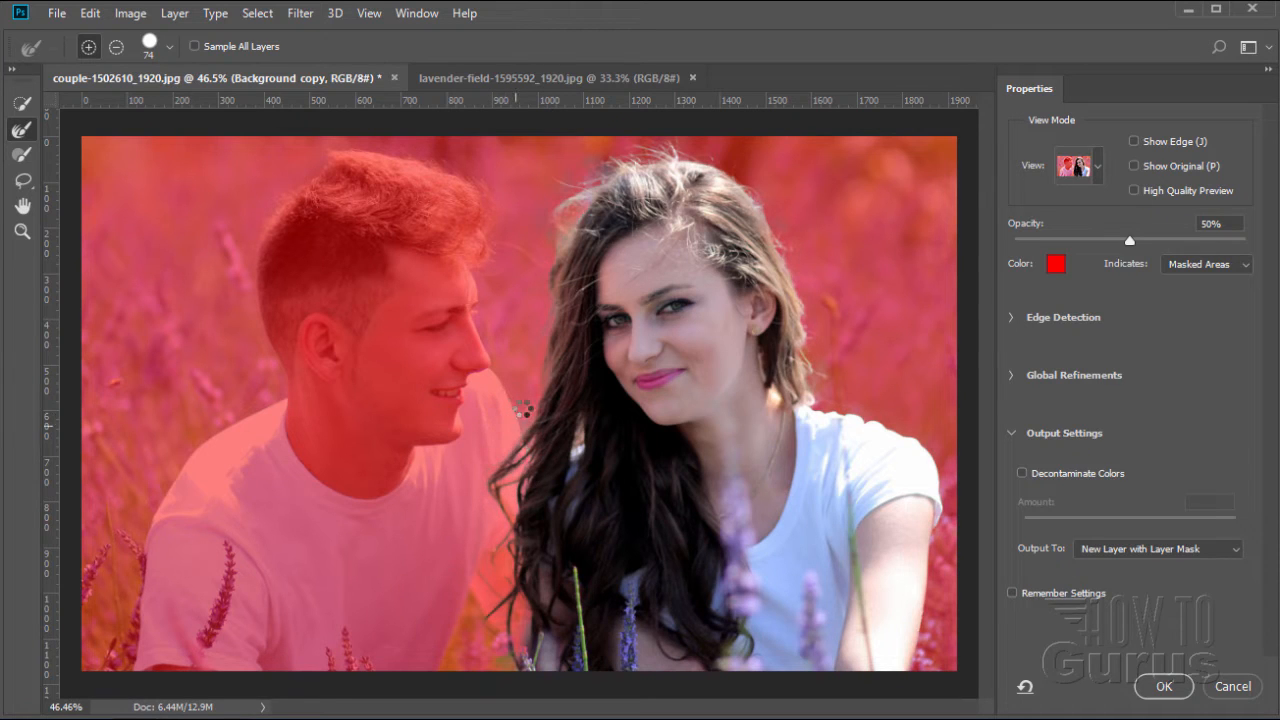
{"action": "left_click_drag", "start_coordinate": [517, 383], "coordinate": [526, 446]}
{"action": "left_click", "coordinate": [1162, 686]}
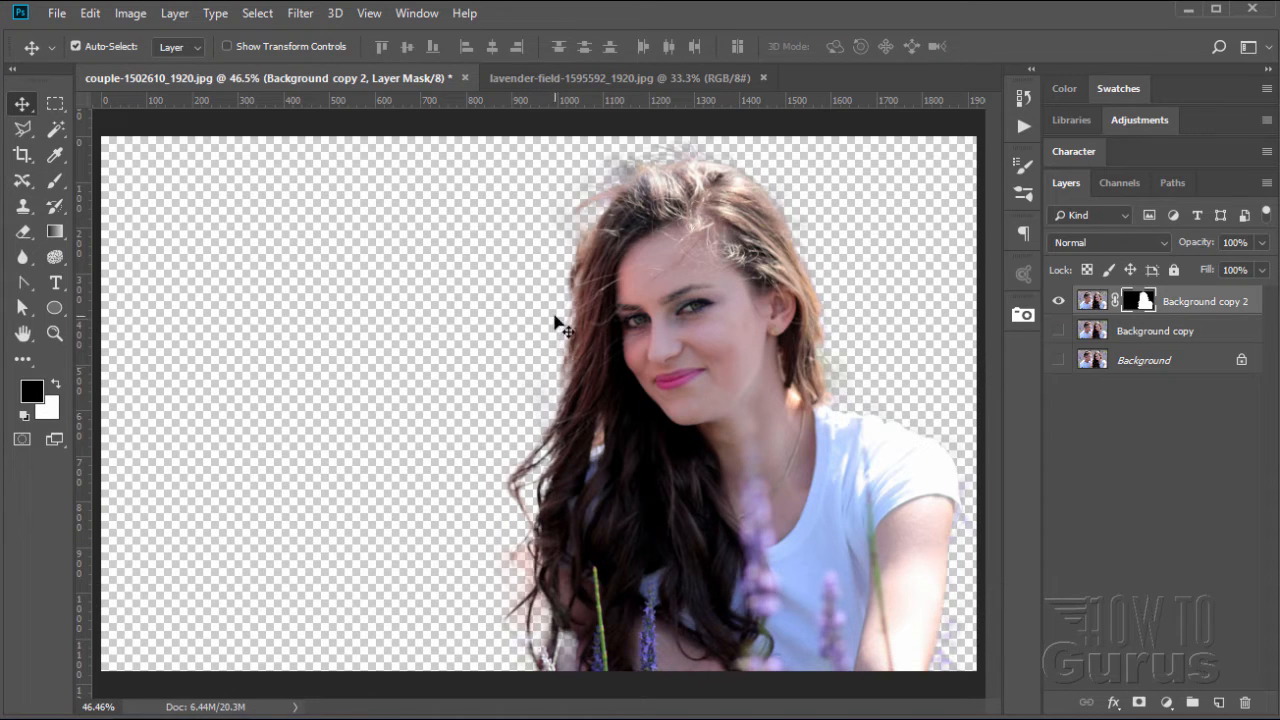
Step: Show the Background copy layer, hide the masked Background copy 2, and make Background copy the active layer
{"action": "left_click", "coordinate": [1059, 331]}
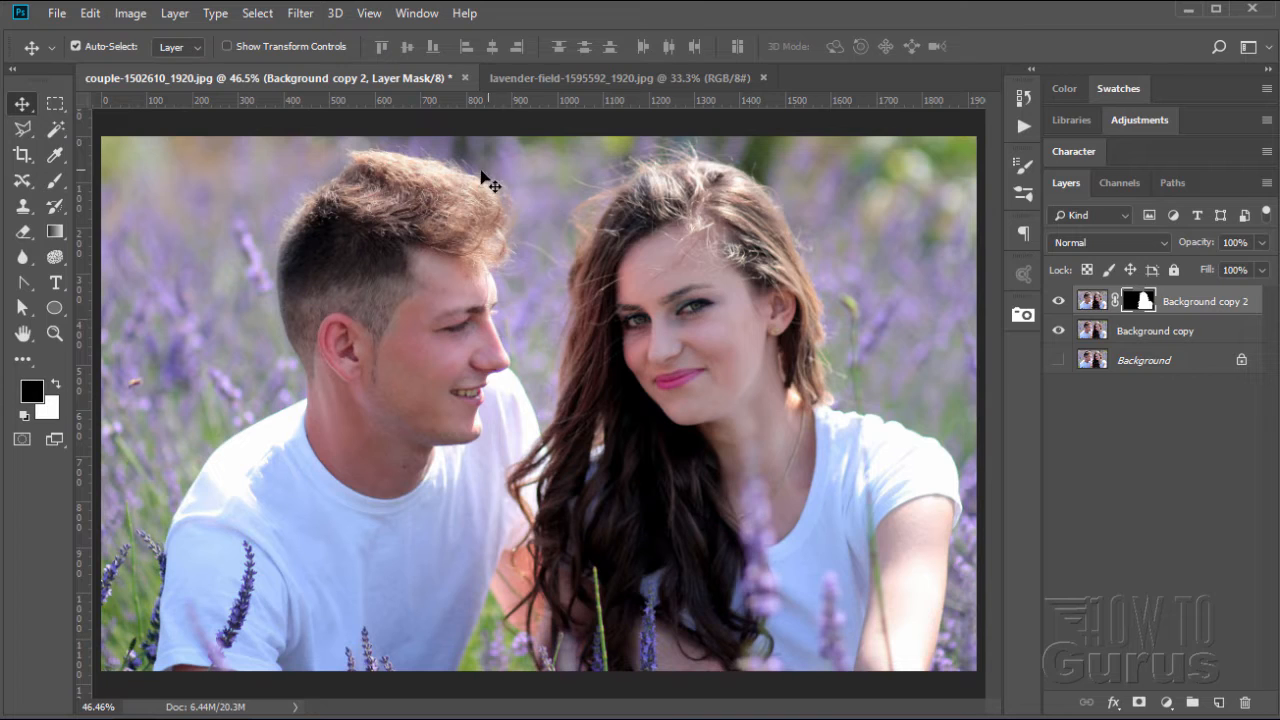
{"action": "key", "text": "ctrl+2"}
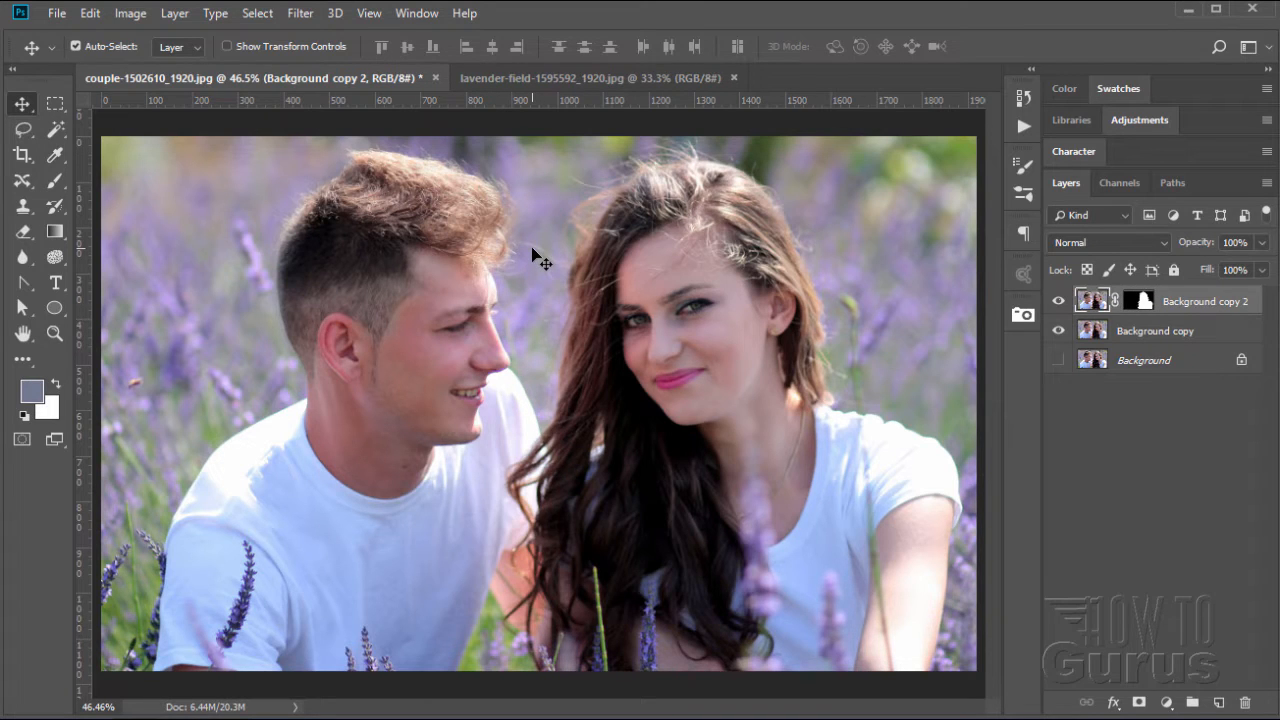
{"action": "left_click", "coordinate": [1059, 302]}
{"action": "left_click", "coordinate": [1139, 342]}
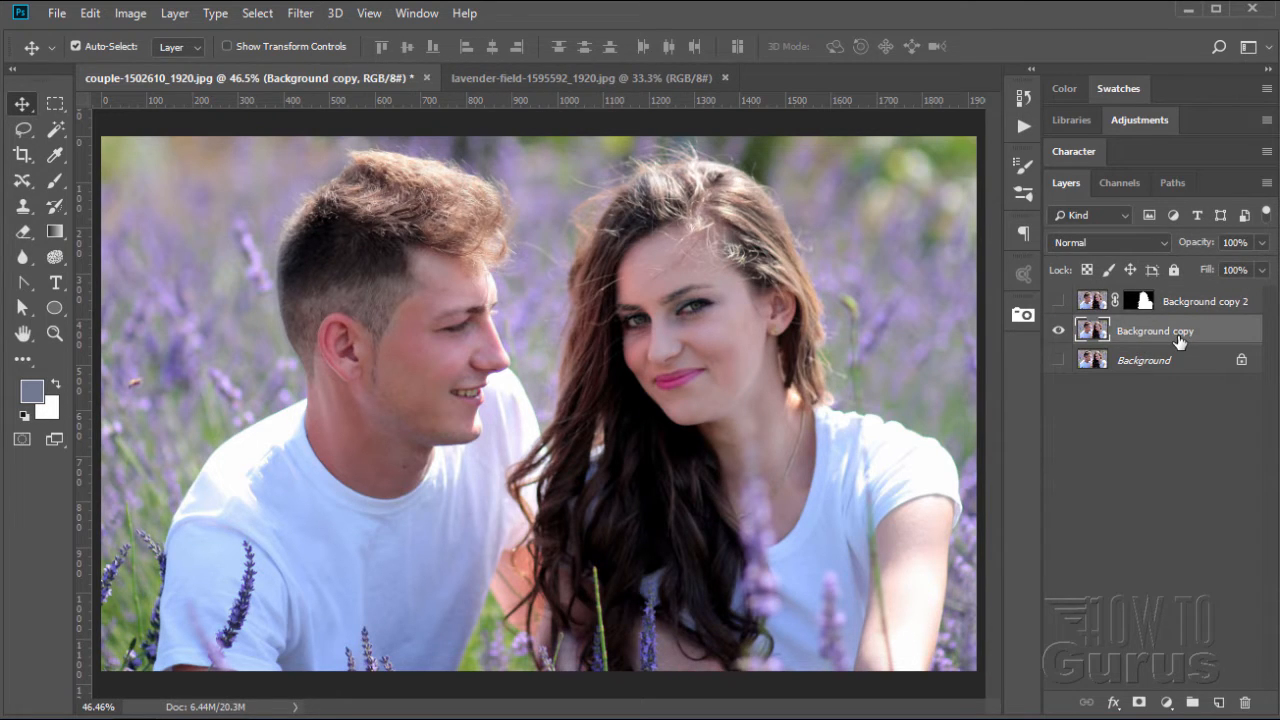
Step: Draw a freehand Lasso selection around the man's head and neck on the Background copy layer
{"action": "left_click", "coordinate": [23, 129]}
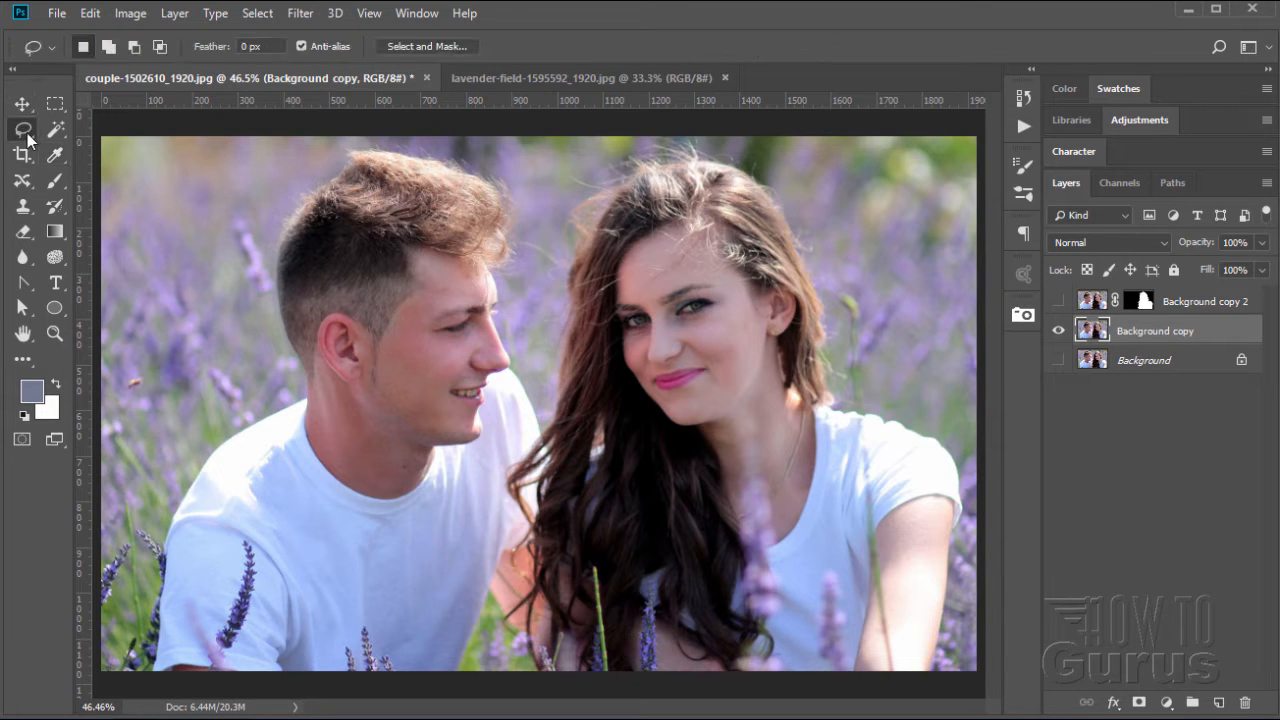
{"action": "right_click", "coordinate": [27, 139]}
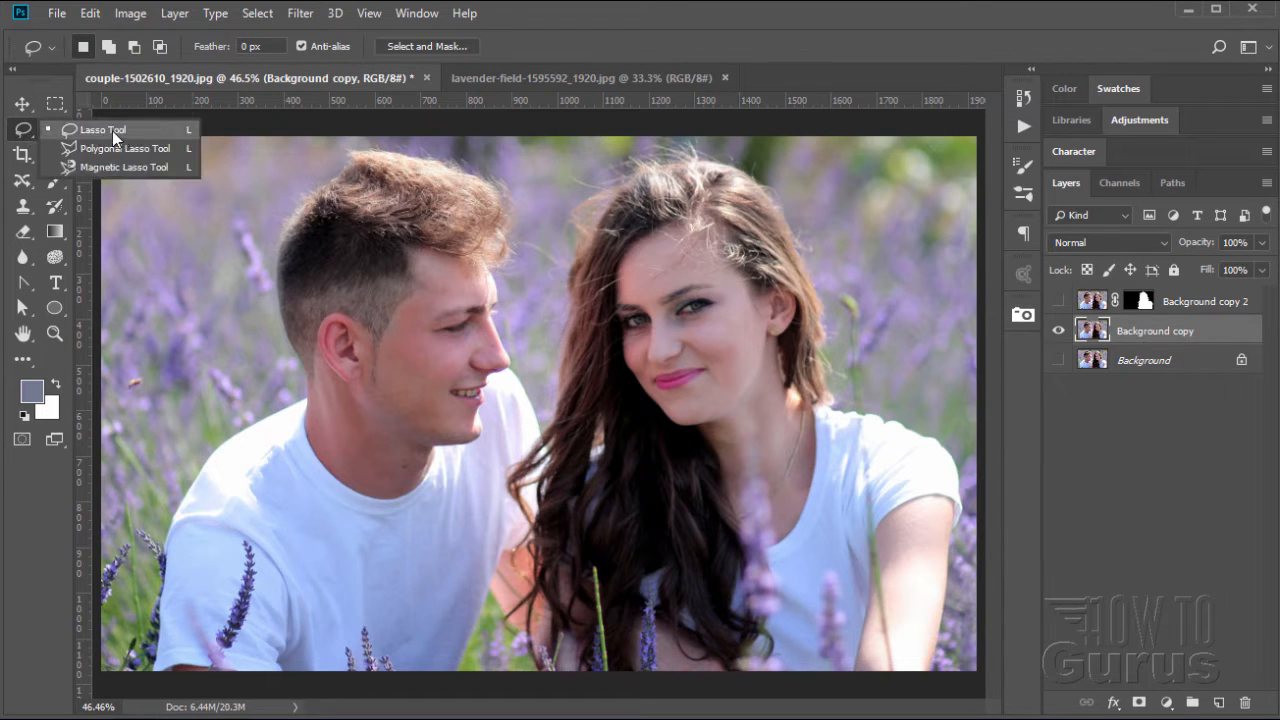
{"action": "left_click", "coordinate": [80, 130]}
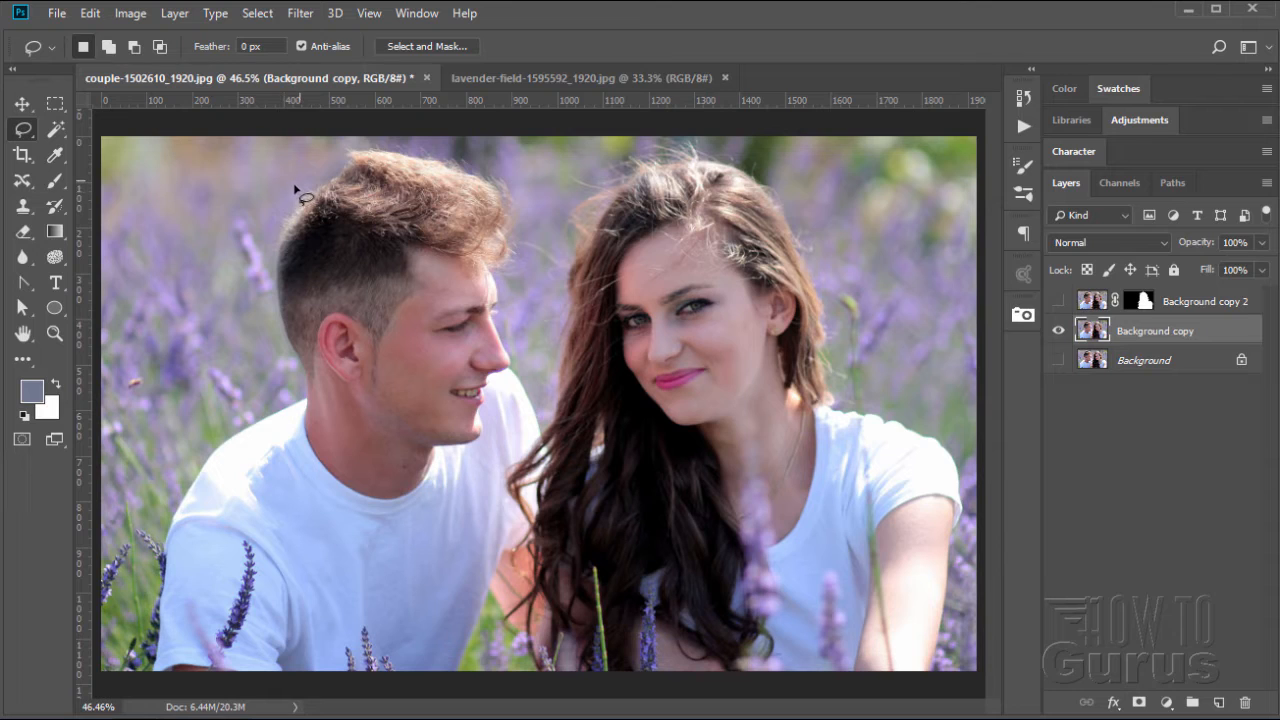
{"action": "mouse_move", "coordinate": [296, 188]}
{"action": "left_mouse_down"}
{"action": "mouse_move", "coordinate": [271, 217]}
{"action": "mouse_move", "coordinate": [259, 285]}
{"action": "mouse_move", "coordinate": [303, 407]}
{"action": "left_mouse_up"}
{"action": "mouse_move", "coordinate": [355, 474]}
{"action": "left_mouse_down"}
{"action": "mouse_move", "coordinate": [474, 461]}
{"action": "mouse_move", "coordinate": [524, 380]}
{"action": "mouse_move", "coordinate": [511, 317]}
{"action": "mouse_move", "coordinate": [525, 240]}
{"action": "mouse_move", "coordinate": [511, 180]}
{"action": "mouse_move", "coordinate": [480, 158]}
{"action": "mouse_move", "coordinate": [366, 143]}
{"action": "mouse_move", "coordinate": [294, 192]}
{"action": "left_mouse_up"}
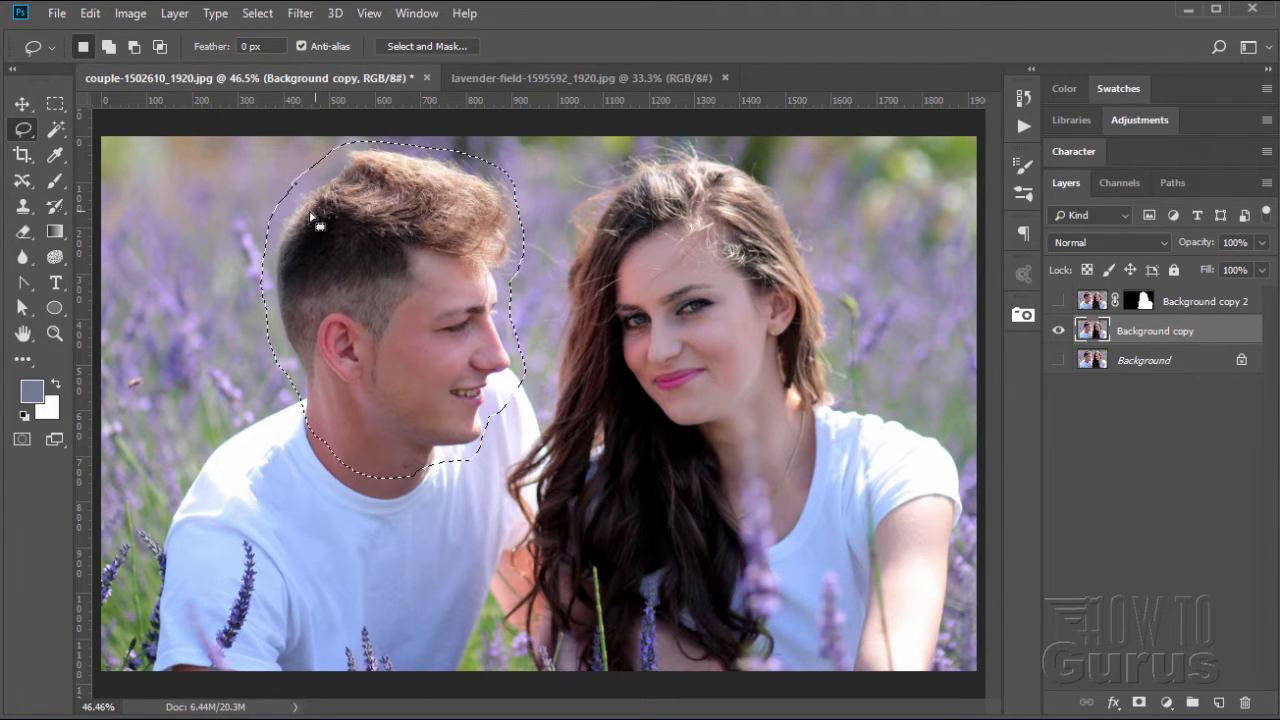
Step: Fill the selected head area with Content-Aware in Normal mode at 100% opacity and clear the selection
{"action": "left_click", "coordinate": [89, 13]}
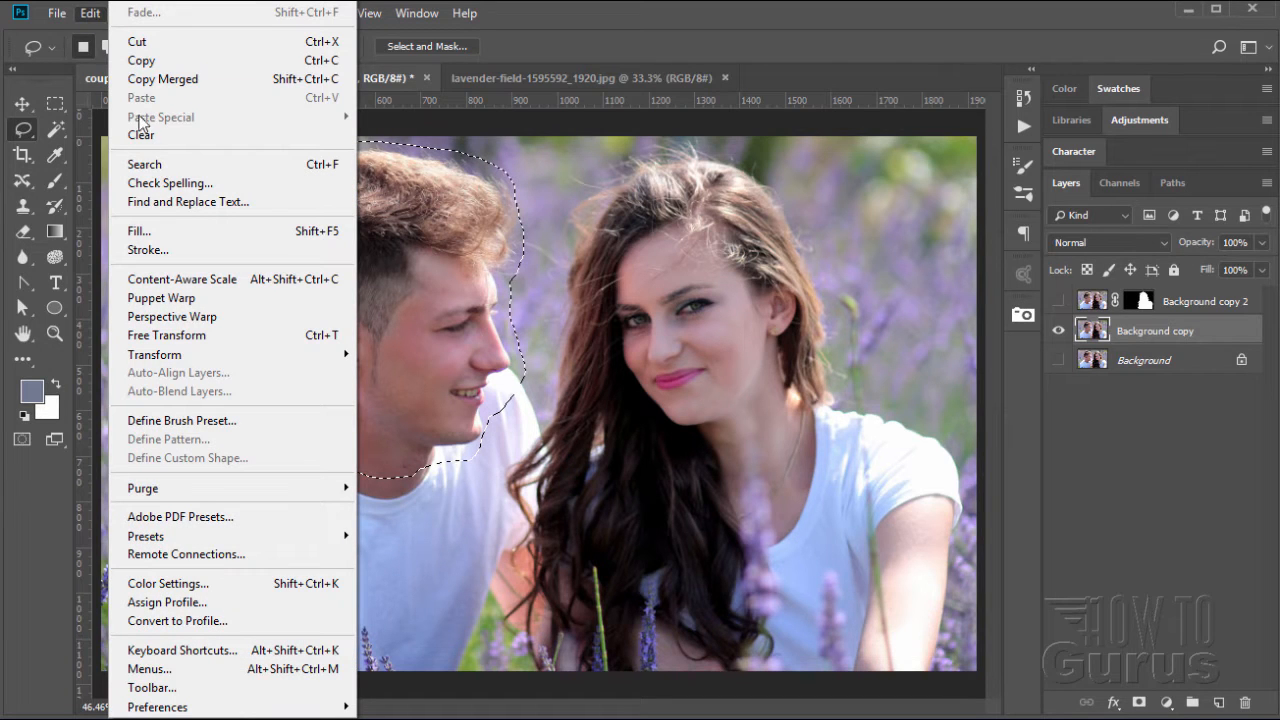
{"action": "left_click", "coordinate": [178, 230]}
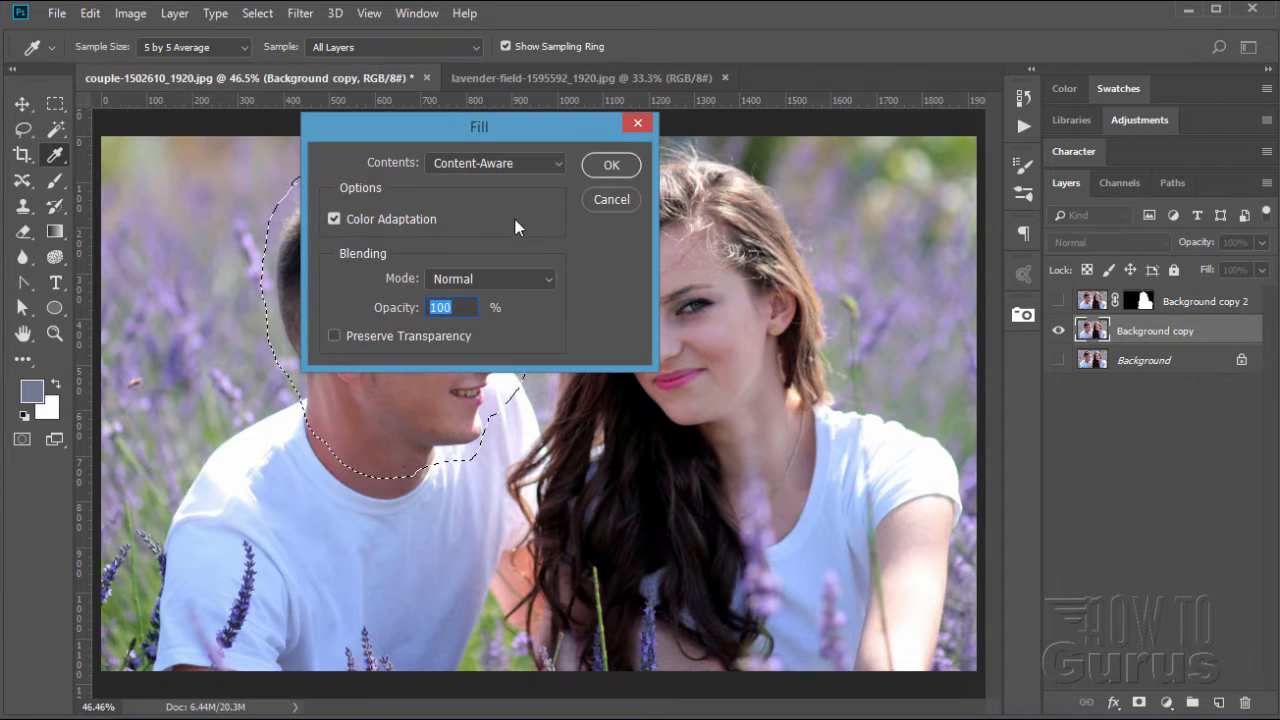
{"action": "left_click", "coordinate": [501, 165]}
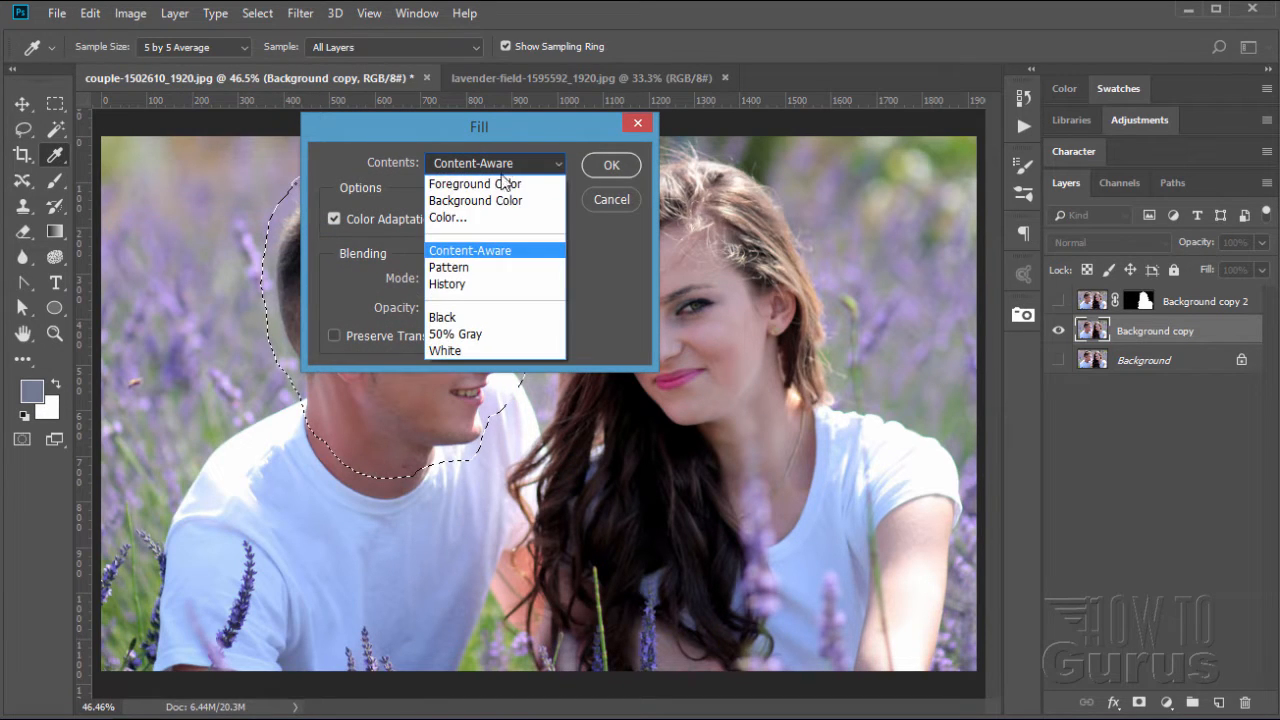
{"action": "left_click", "coordinate": [506, 255]}
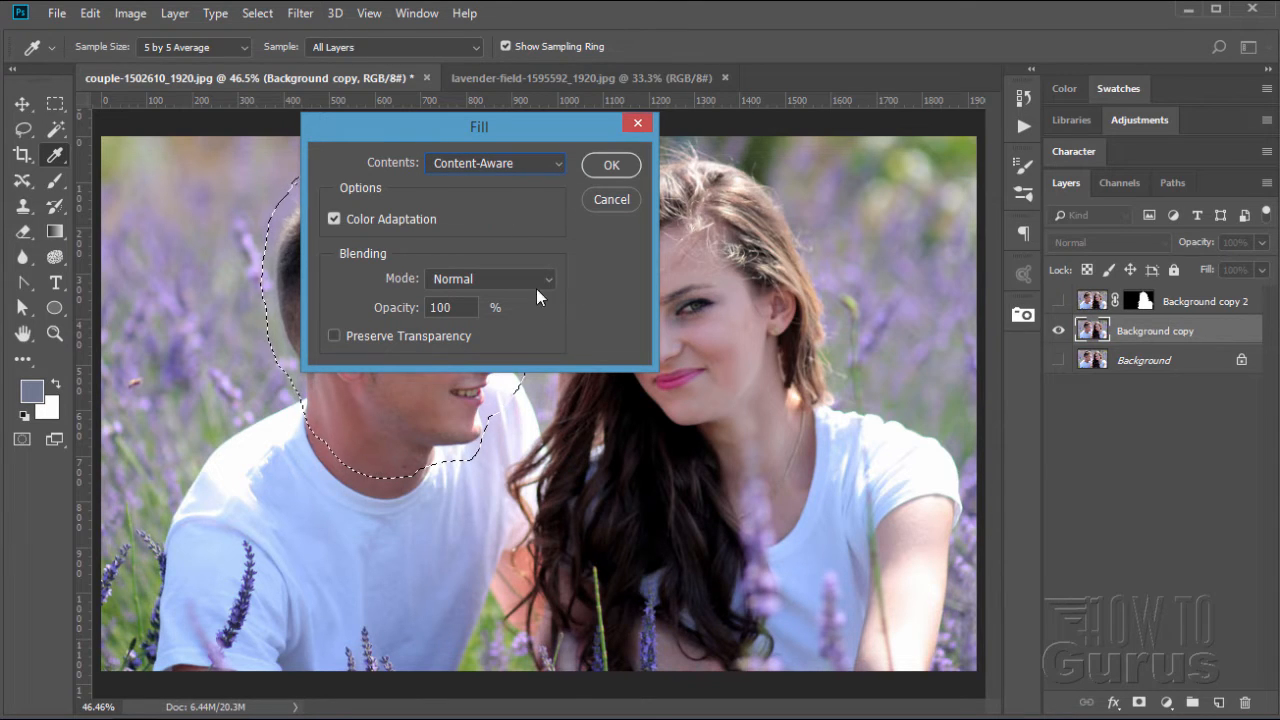
{"action": "left_click", "coordinate": [608, 166]}
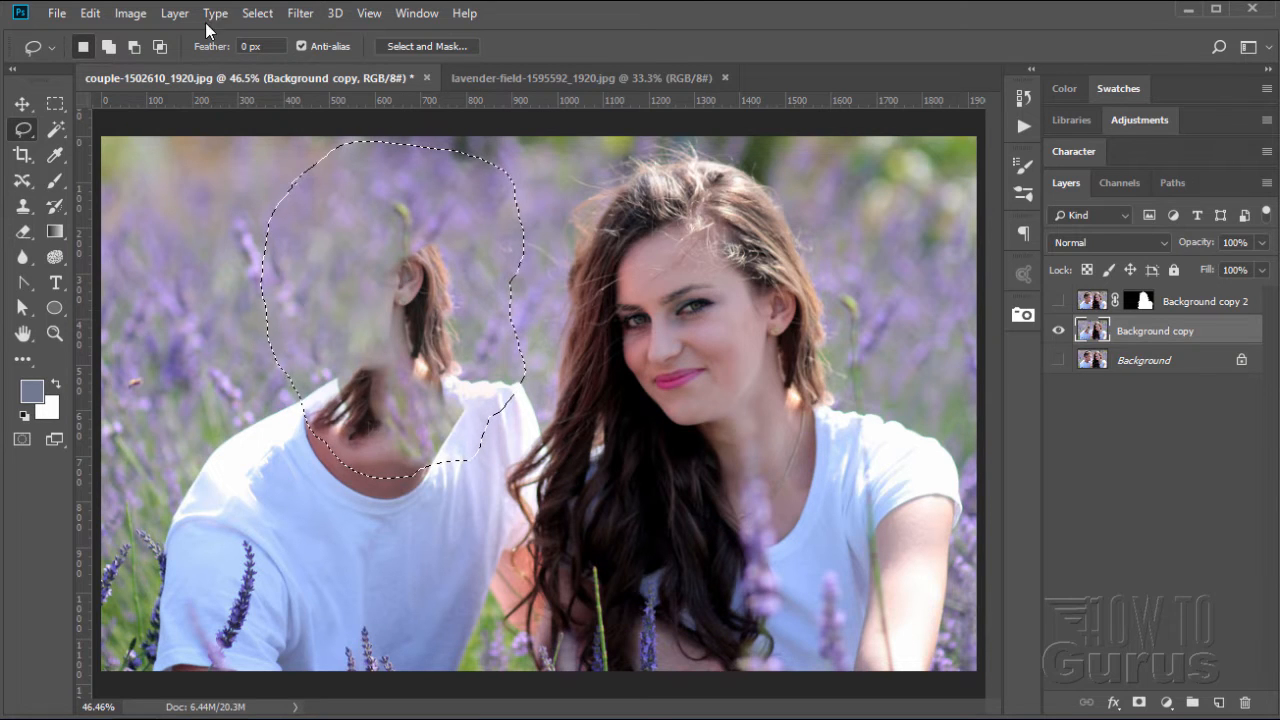
{"action": "left_click", "coordinate": [258, 14]}
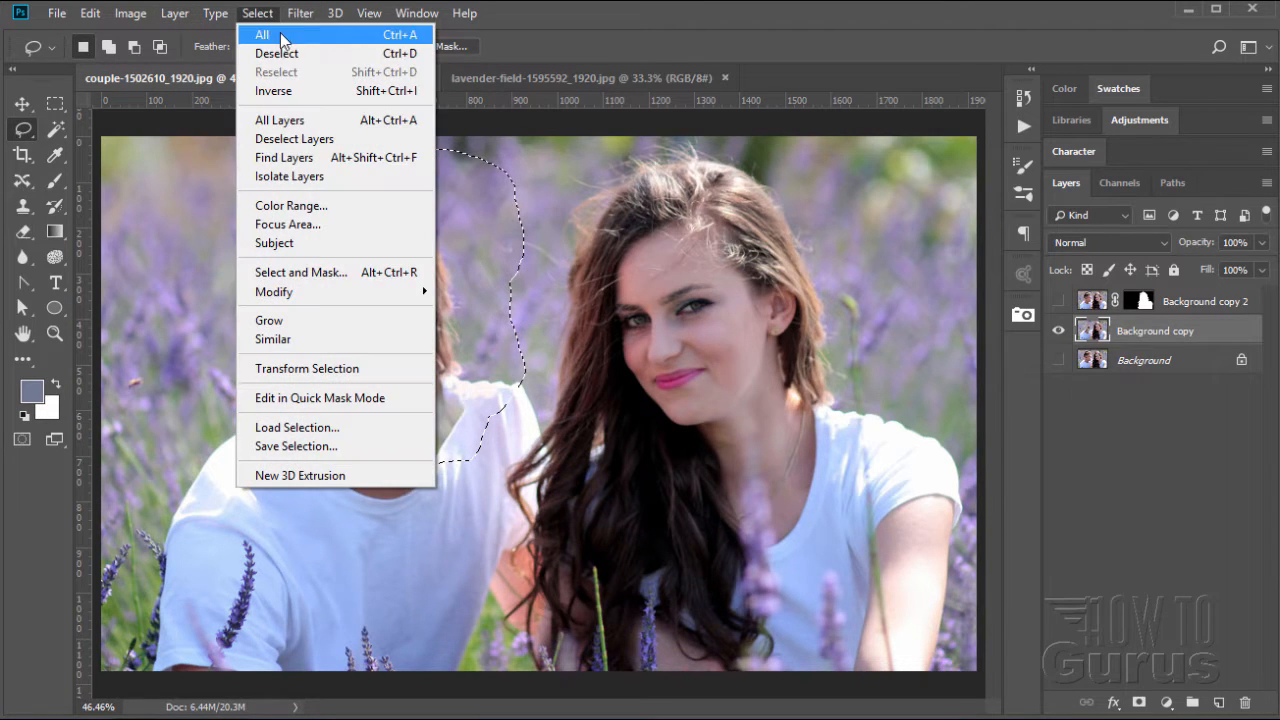
{"action": "left_click", "coordinate": [372, 55]}
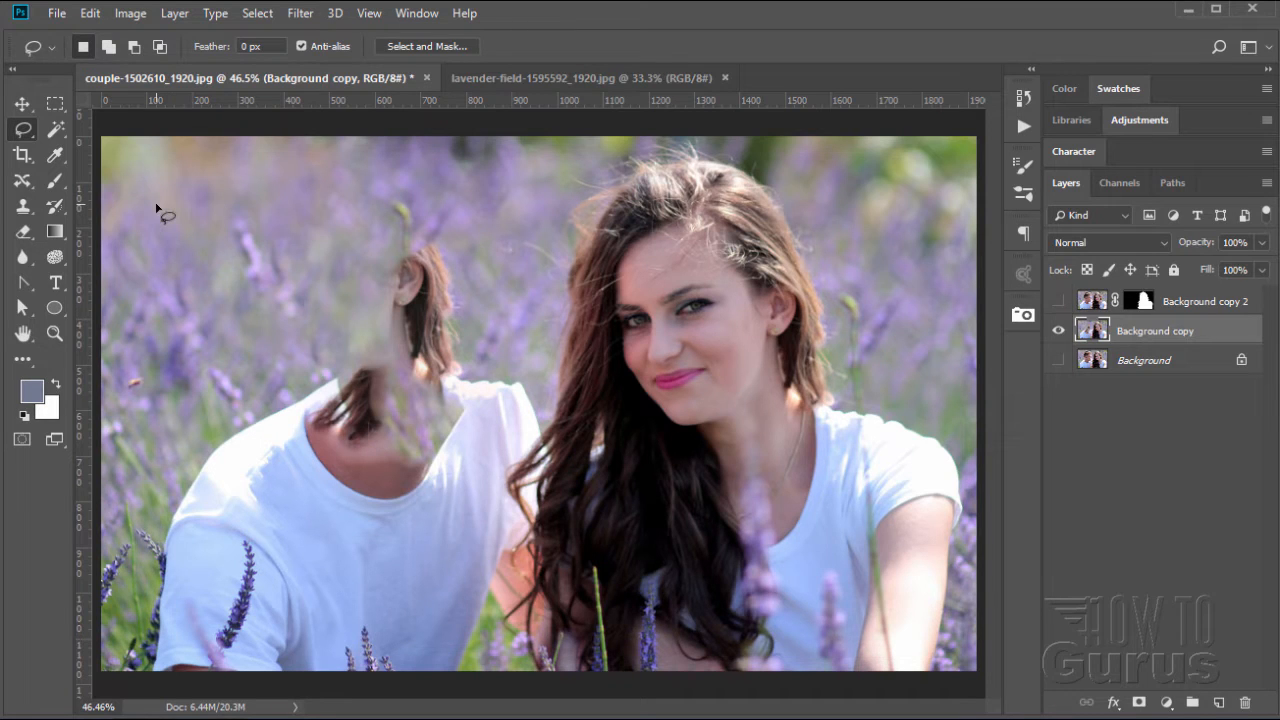
Step: Set up the Clone Stamp tool with a 95 px brush and a lower hardness
{"action": "left_click", "coordinate": [24, 207]}
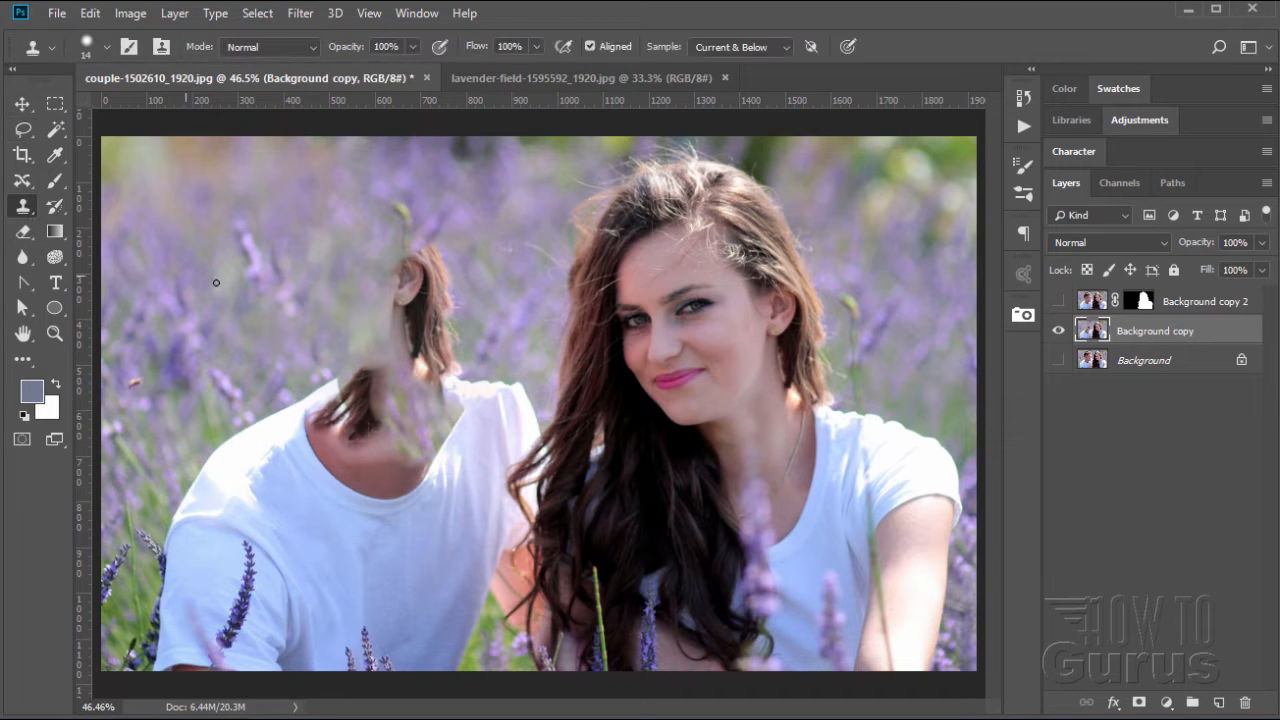
{"action": "left_click", "coordinate": [106, 48]}
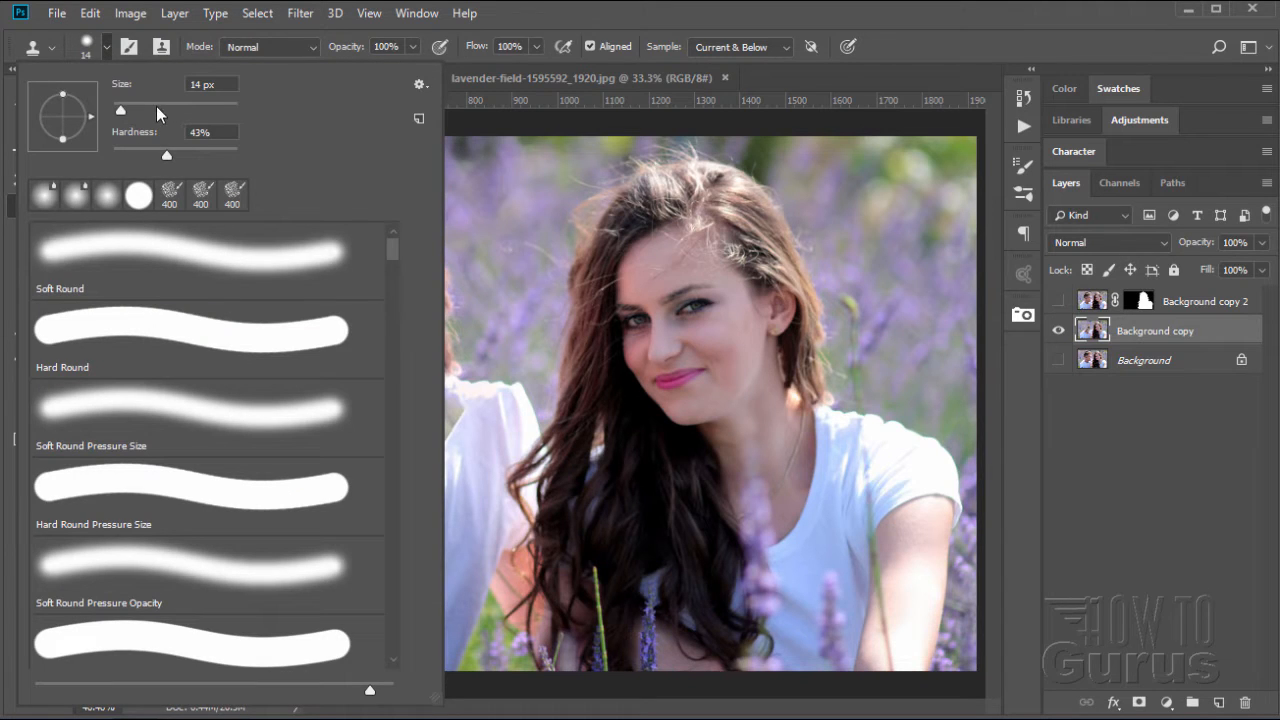
{"action": "left_click", "coordinate": [156, 108]}
{"action": "left_click_drag", "start_coordinate": [156, 110], "coordinate": [168, 109]}
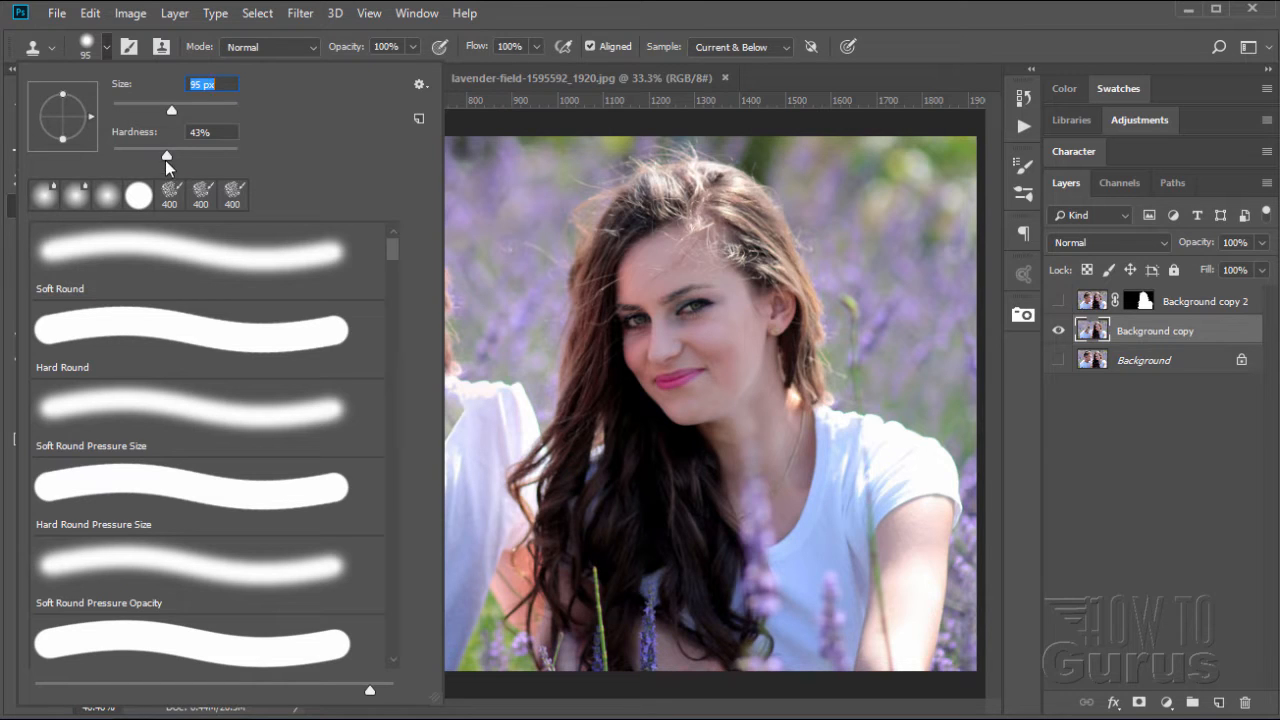
{"action": "left_click_drag", "start_coordinate": [167, 155], "coordinate": [126, 156]}
{"action": "left_click", "coordinate": [106, 47]}
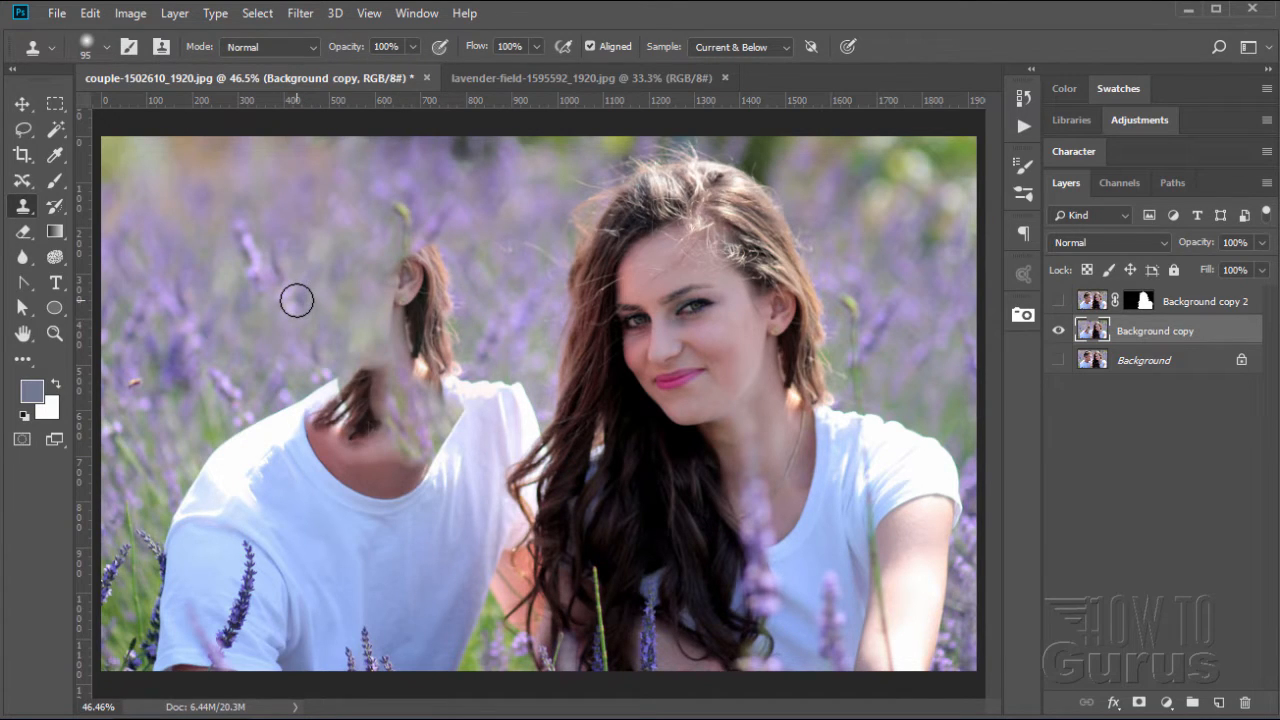
Step: Clone blurred lavender background over the man's leftover hair, neck and upper shoulders on the Background copy layer
{"action": "key", "text": "alt"}
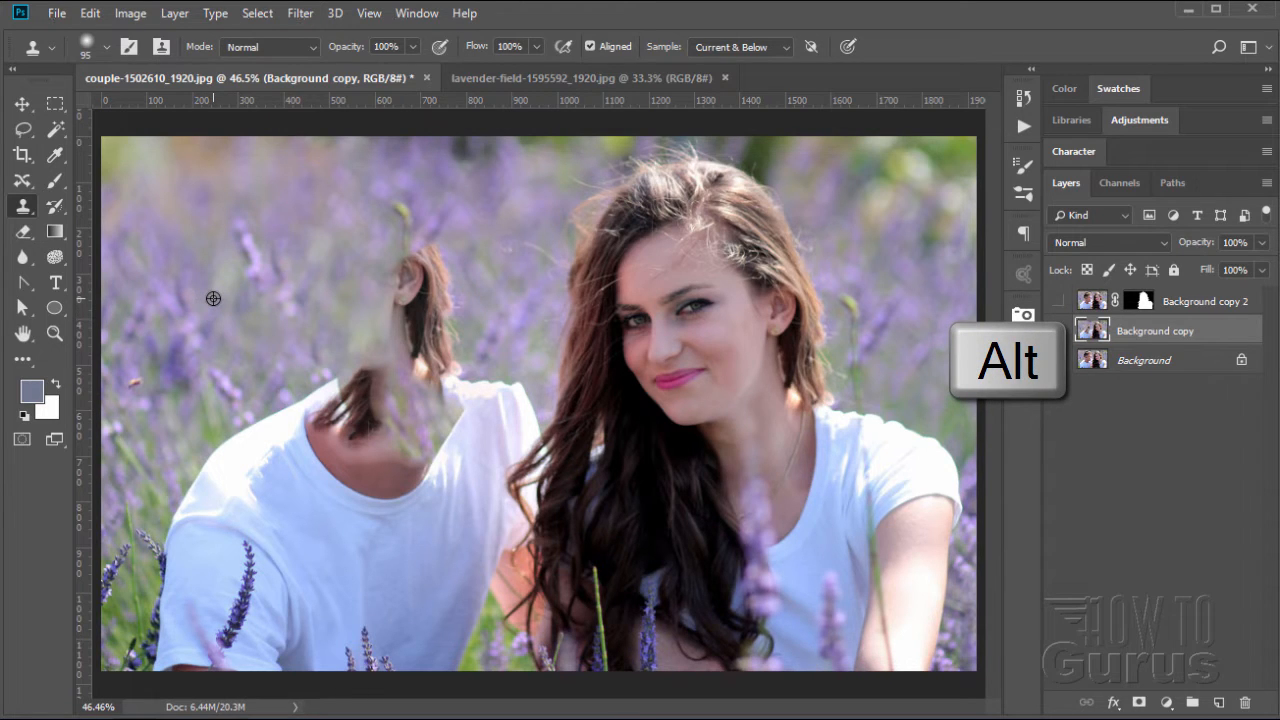
{"action": "left_click", "coordinate": [213, 298], "text": "alt"}
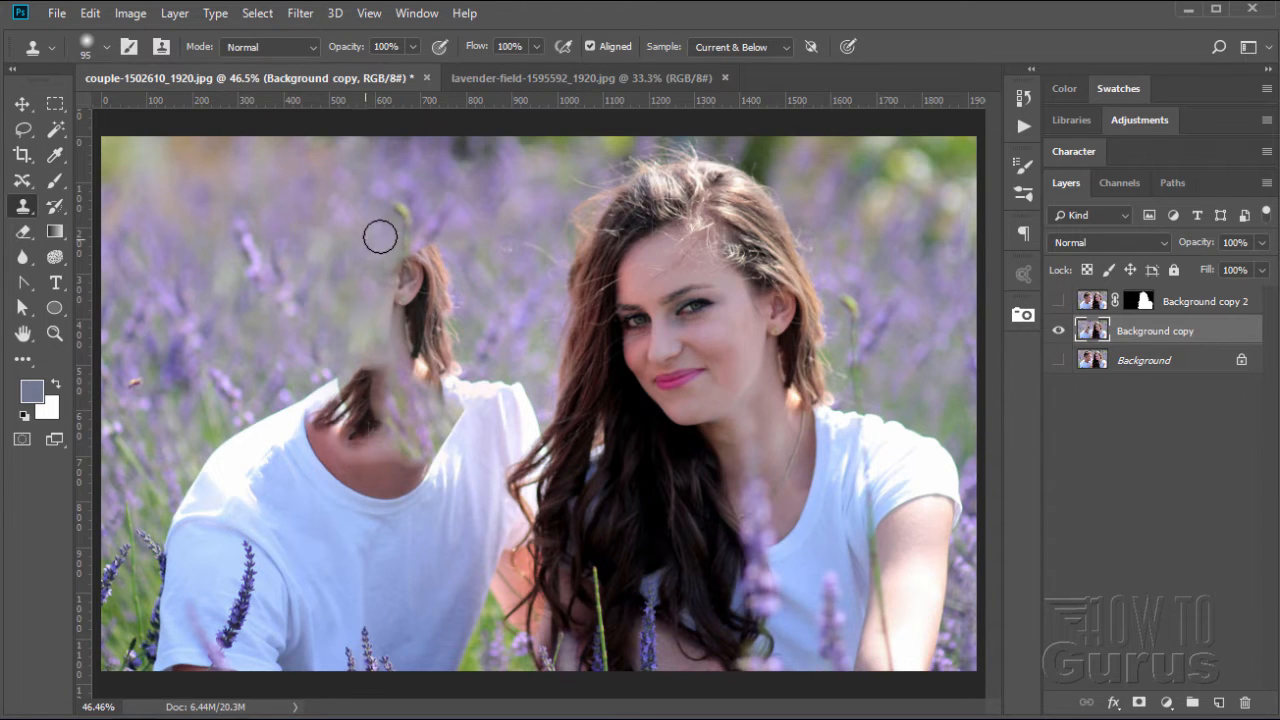
{"action": "mouse_move", "coordinate": [416, 275]}
{"action": "left_mouse_down"}
{"action": "mouse_move", "coordinate": [381, 294]}
{"action": "mouse_move", "coordinate": [414, 229]}
{"action": "mouse_move", "coordinate": [445, 276]}
{"action": "mouse_move", "coordinate": [444, 300]}
{"action": "mouse_move", "coordinate": [404, 316]}
{"action": "mouse_move", "coordinate": [388, 342]}
{"action": "mouse_move", "coordinate": [432, 366]}
{"action": "mouse_move", "coordinate": [345, 357]}
{"action": "mouse_move", "coordinate": [363, 363]}
{"action": "mouse_move", "coordinate": [284, 375]}
{"action": "mouse_move", "coordinate": [408, 387]}
{"action": "mouse_move", "coordinate": [430, 377]}
{"action": "mouse_move", "coordinate": [267, 377]}
{"action": "mouse_move", "coordinate": [424, 404]}
{"action": "mouse_move", "coordinate": [493, 407]}
{"action": "mouse_move", "coordinate": [525, 391]}
{"action": "mouse_move", "coordinate": [500, 446]}
{"action": "mouse_move", "coordinate": [506, 437]}
{"action": "mouse_move", "coordinate": [465, 455]}
{"action": "mouse_move", "coordinate": [530, 437]}
{"action": "mouse_move", "coordinate": [482, 476]}
{"action": "left_mouse_up"}
{"action": "left_click", "coordinate": [248, 336], "text": "alt"}
{"action": "left_click", "coordinate": [209, 361], "text": "alt"}
{"action": "mouse_move", "coordinate": [232, 393]}
{"action": "left_mouse_down"}
{"action": "mouse_move", "coordinate": [321, 413]}
{"action": "mouse_move", "coordinate": [242, 420]}
{"action": "mouse_move", "coordinate": [189, 451]}
{"action": "left_mouse_up"}
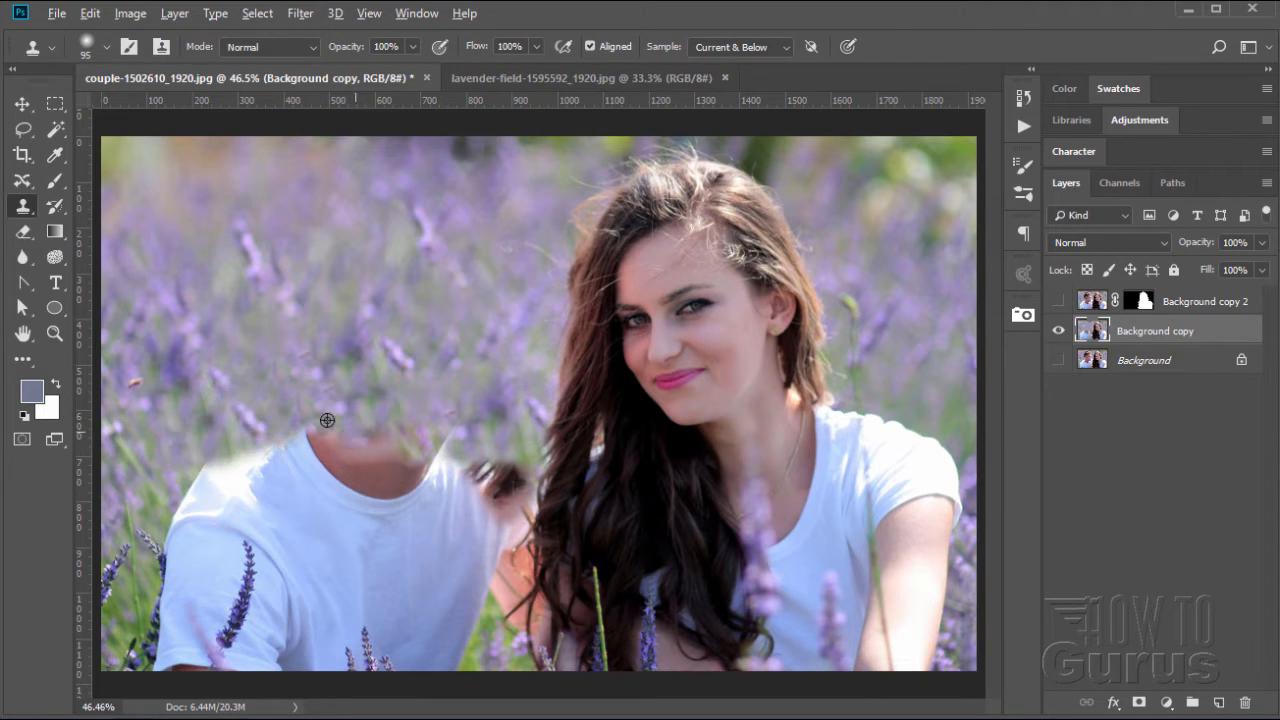
{"action": "left_click", "coordinate": [270, 361], "text": "alt"}
{"action": "mouse_move", "coordinate": [312, 422]}
{"action": "left_mouse_down"}
{"action": "mouse_move", "coordinate": [424, 442]}
{"action": "mouse_move", "coordinate": [451, 429]}
{"action": "mouse_move", "coordinate": [477, 445]}
{"action": "left_mouse_up"}
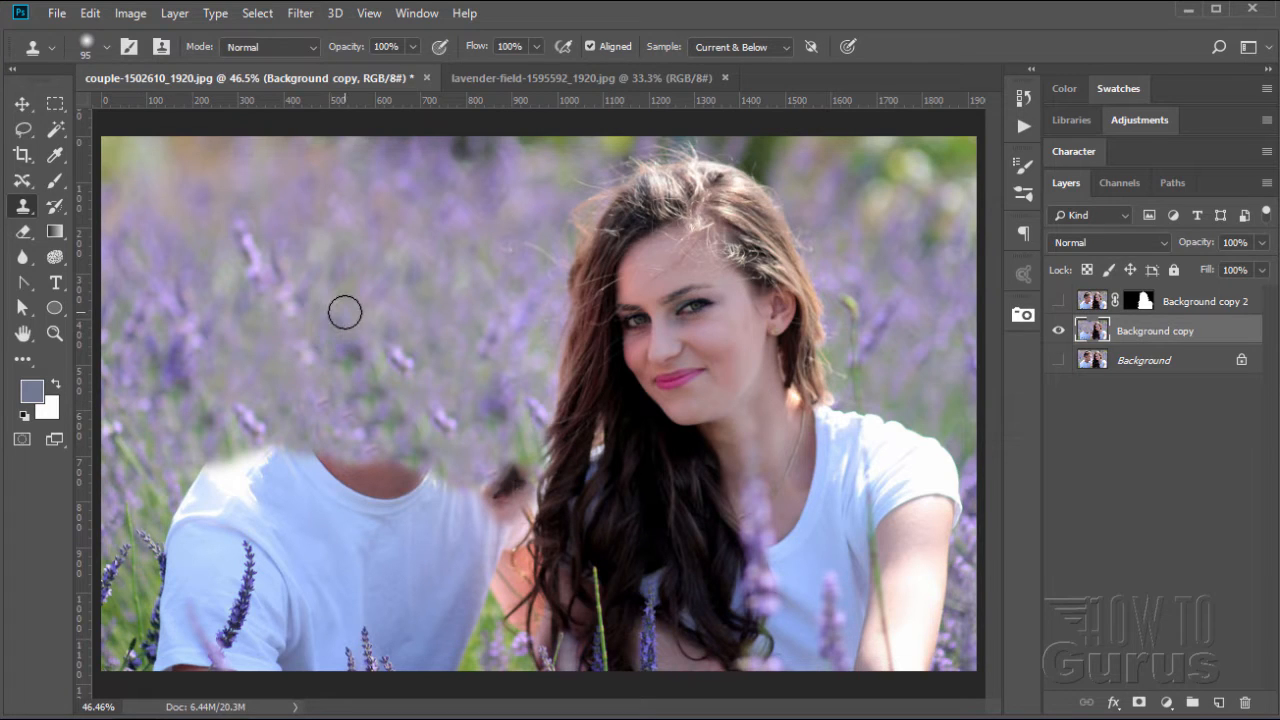
Step: Copy the lavender-field photo into the couple document as a layer above Background copy, and close the lavender file
{"action": "left_click", "coordinate": [23, 104]}
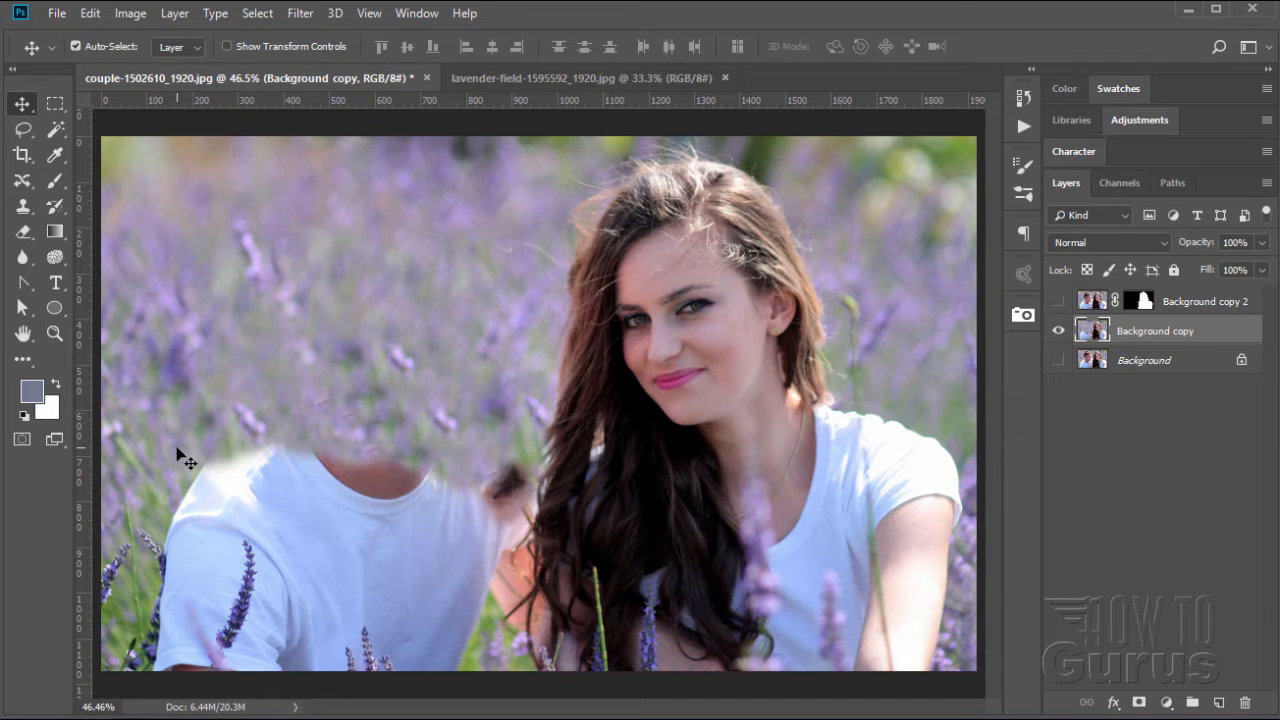
{"action": "left_click", "coordinate": [539, 79]}
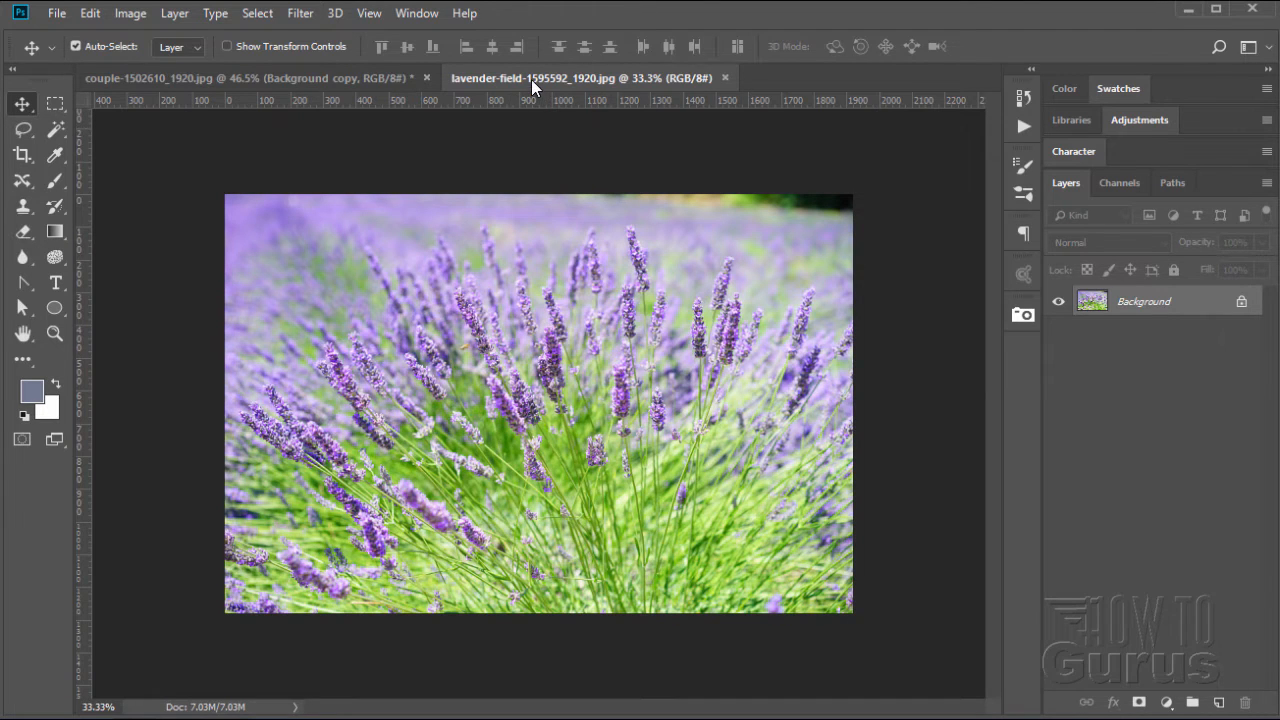
{"action": "left_click_drag", "start_coordinate": [531, 79], "coordinate": [653, 435]}
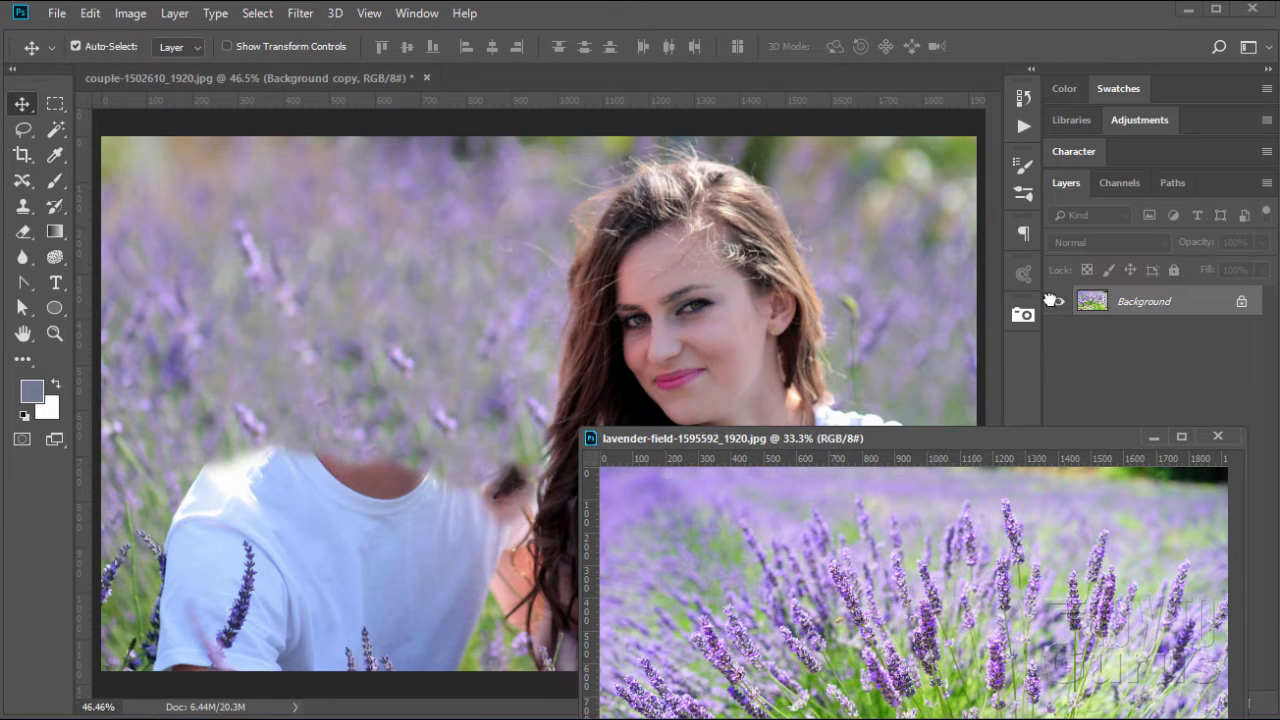
{"action": "left_click_drag", "start_coordinate": [1050, 300], "coordinate": [530, 372]}
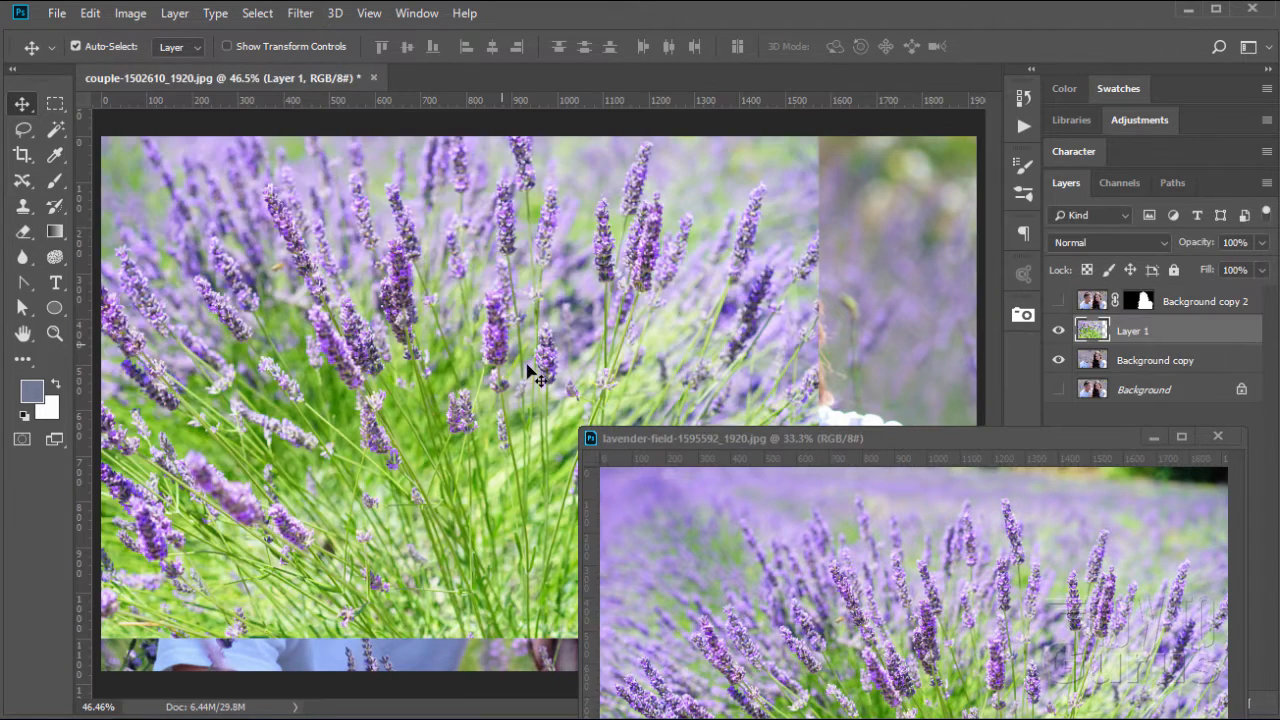
{"action": "left_click", "coordinate": [1217, 438]}
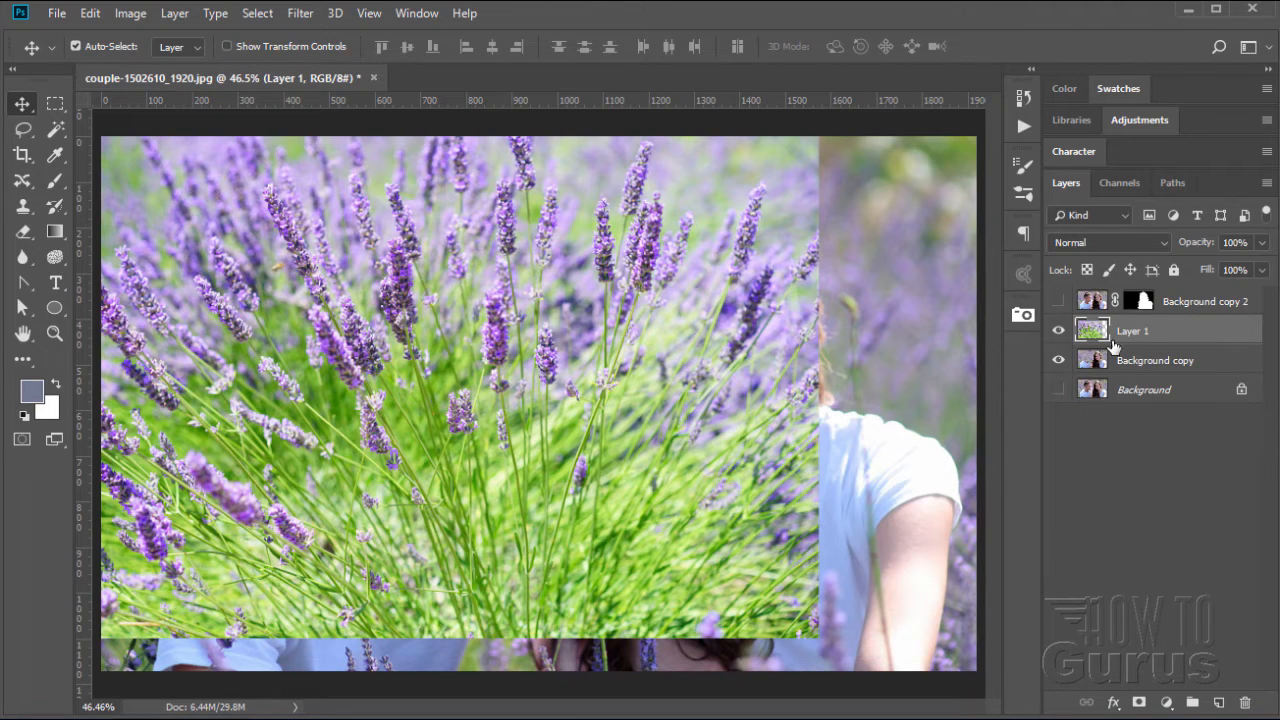
Step: Show the masked Background copy 2 layer and reposition the lavender layer behind the woman to cover the man's body
{"action": "left_click", "coordinate": [1059, 302]}
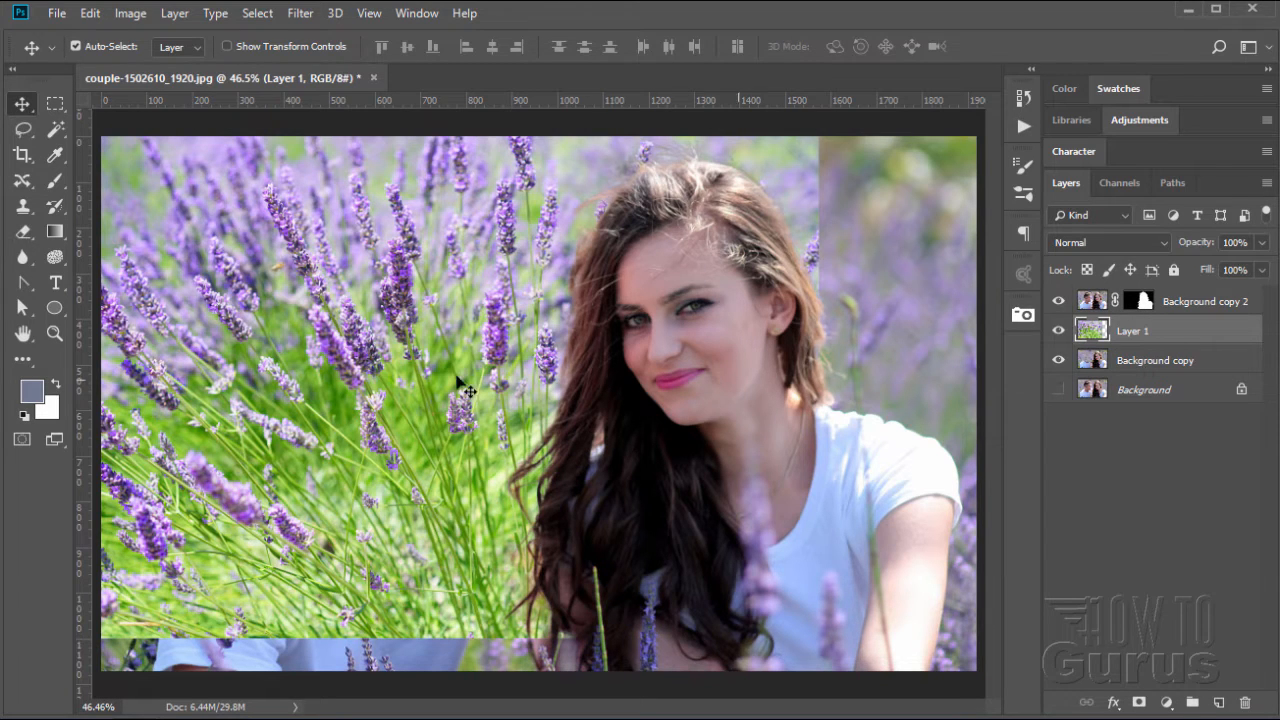
{"action": "left_click_drag", "start_coordinate": [366, 340], "coordinate": [365, 408]}
{"action": "left_click_drag", "start_coordinate": [476, 420], "coordinate": [428, 523]}
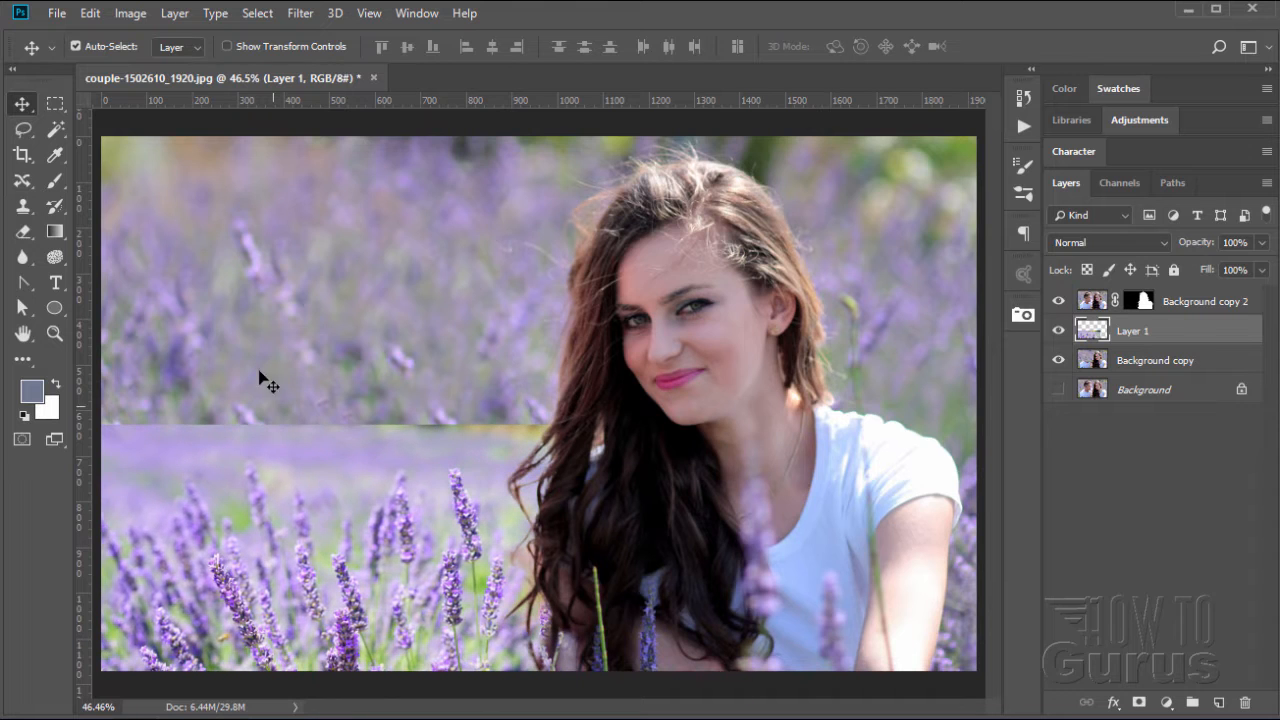
{"action": "left_click_drag", "start_coordinate": [312, 548], "coordinate": [424, 345]}
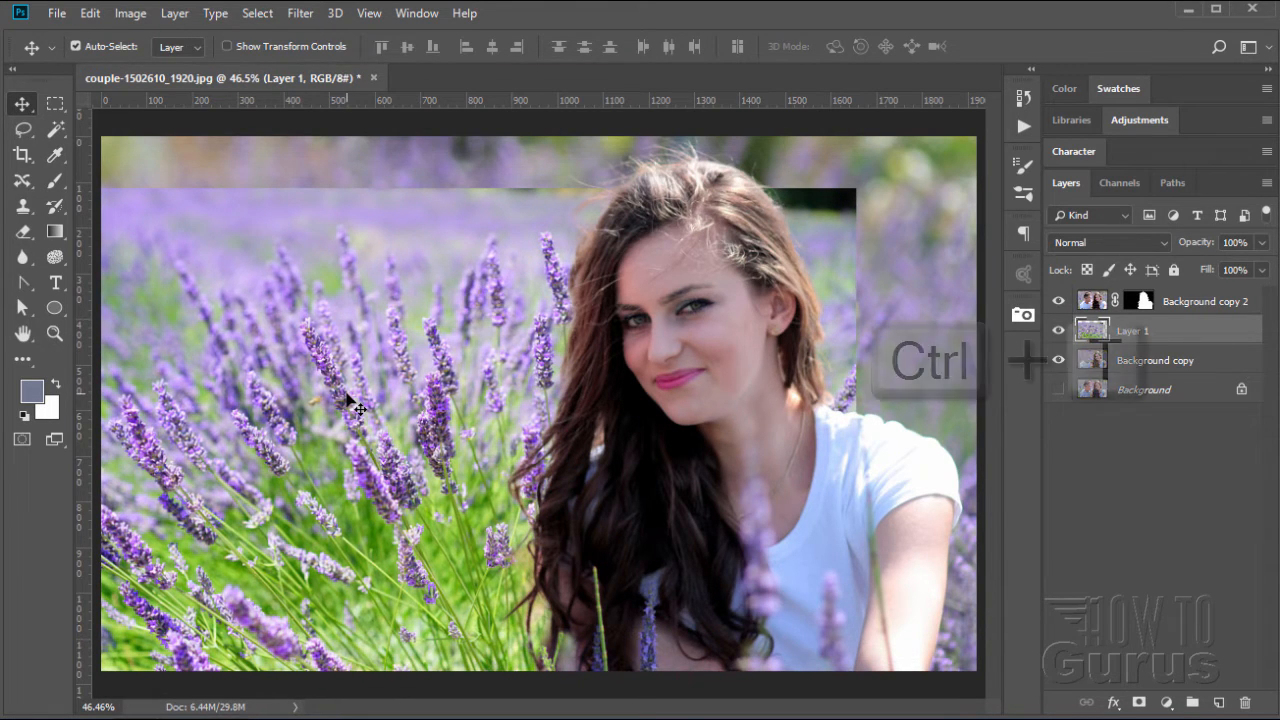
Step: Scale the lavender layer proportionally to about 71% and position it over the man's shirt, centred at about X 655 px, Y 843.5 px
{"action": "key", "text": "ctrl+t"}
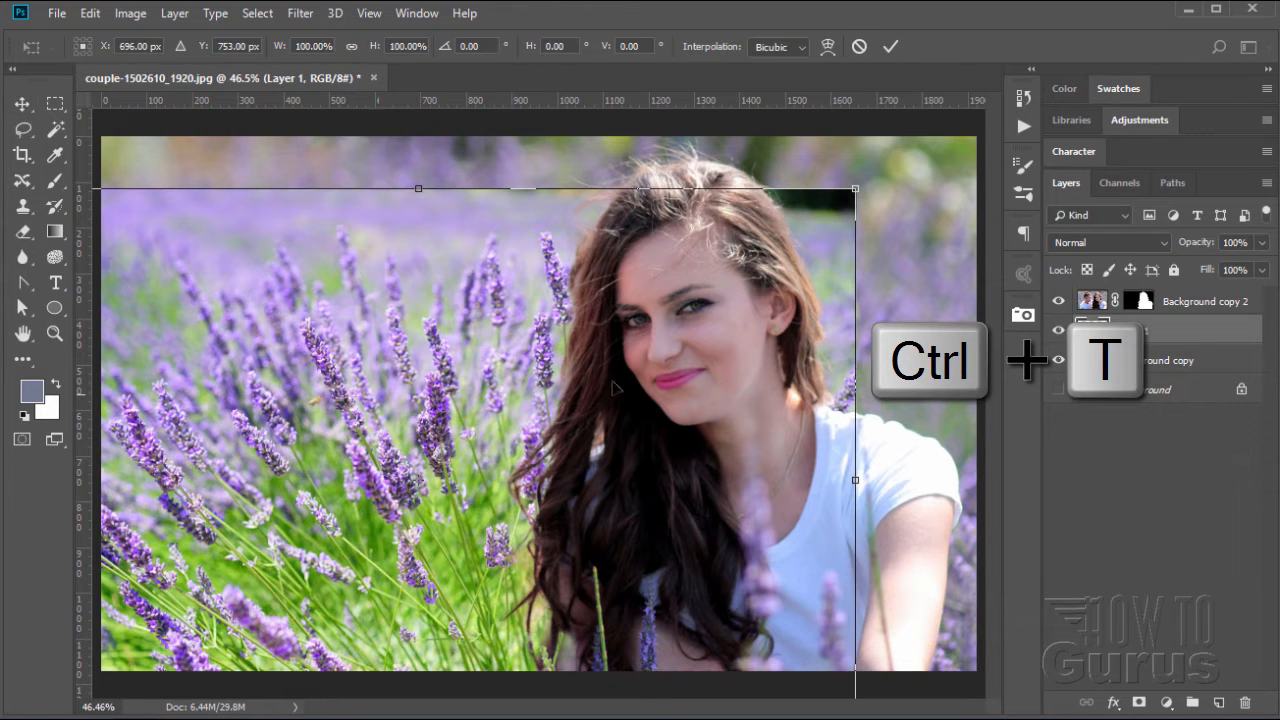
{"action": "key", "text": "shift"}
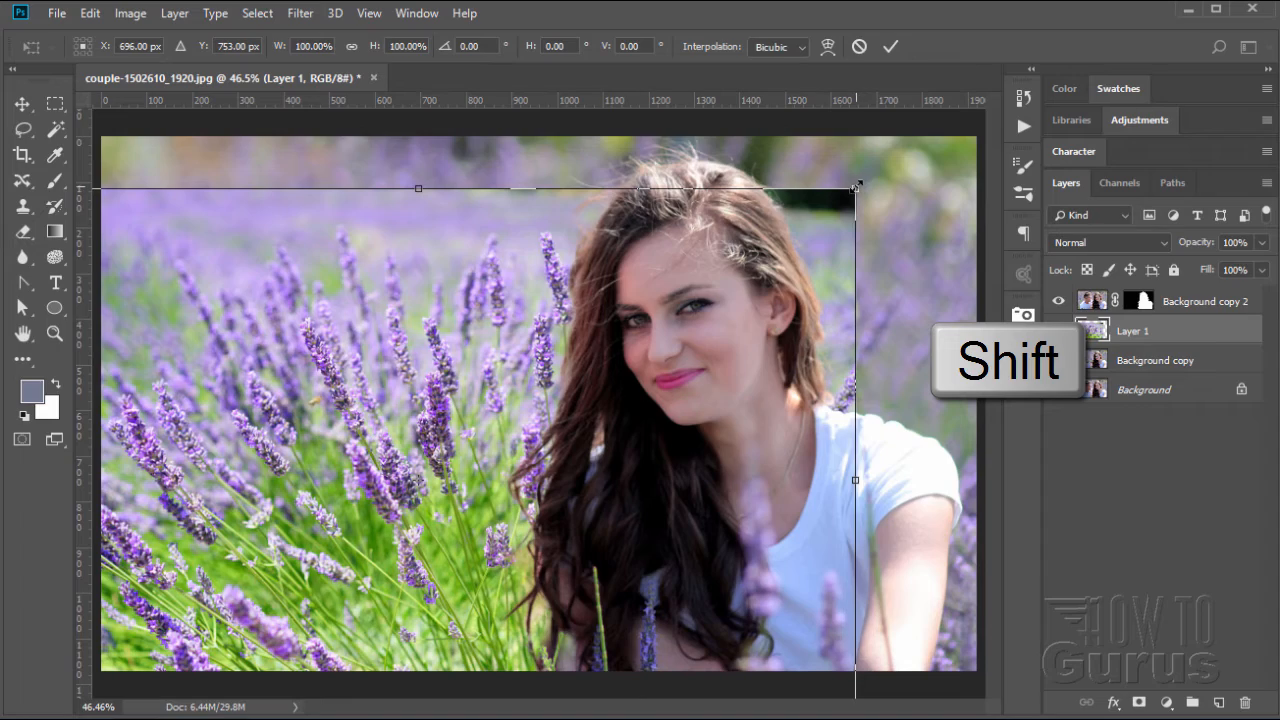
{"action": "left_click_drag", "start_coordinate": [848, 198], "coordinate": [626, 386]}
{"action": "left_click_drag", "start_coordinate": [390, 552], "coordinate": [596, 452]}
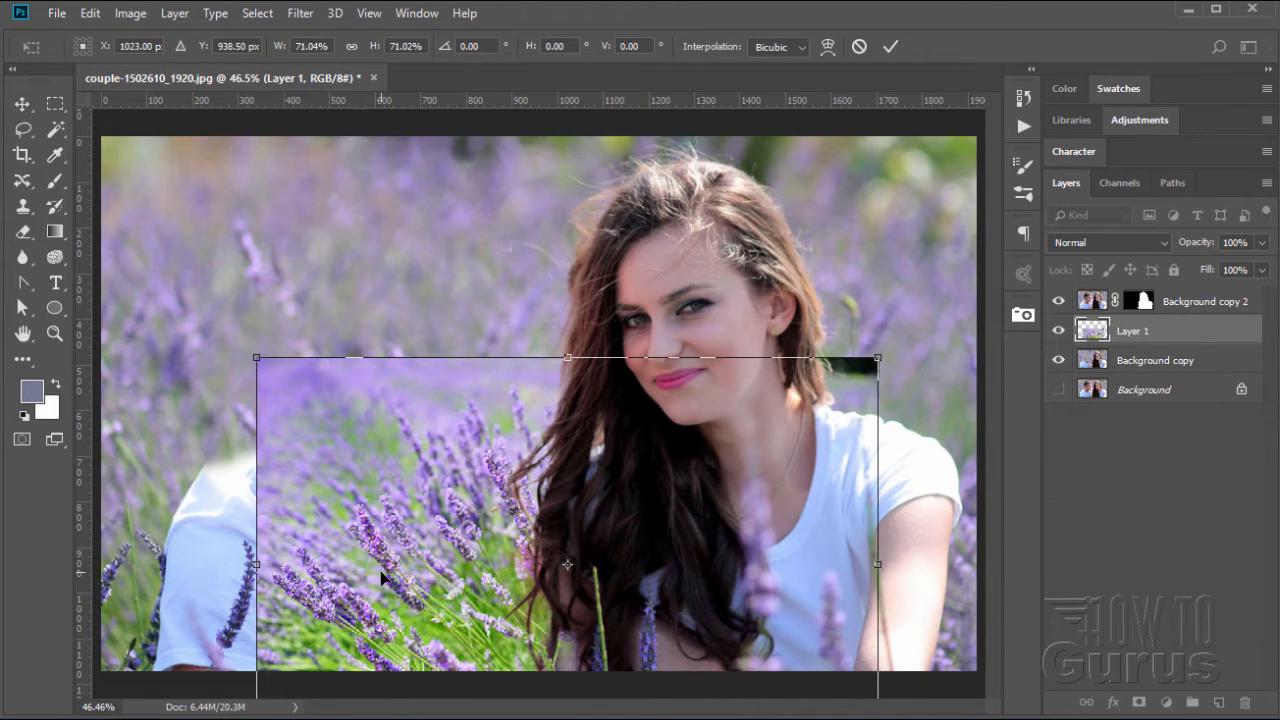
{"action": "left_click_drag", "start_coordinate": [404, 562], "coordinate": [405, 492]}
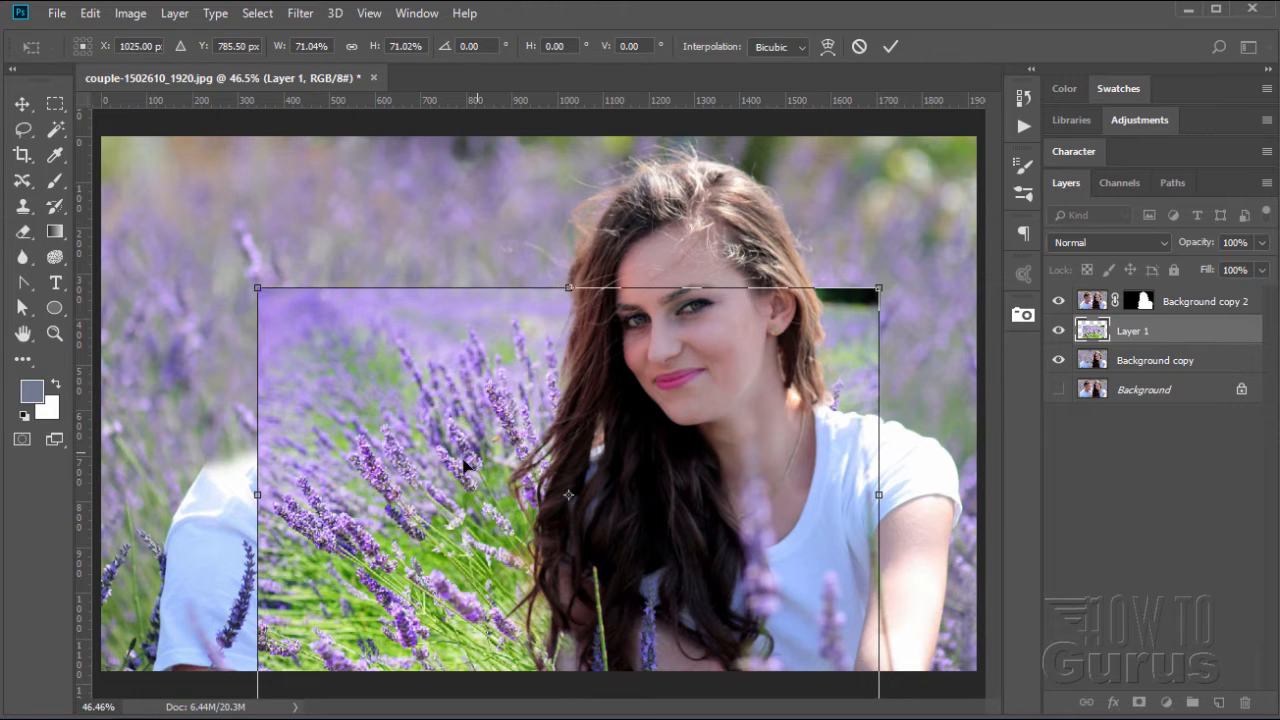
{"action": "left_click_drag", "start_coordinate": [410, 507], "coordinate": [227, 676]}
{"action": "left_click_drag", "start_coordinate": [247, 583], "coordinate": [245, 614]}
{"action": "left_click_drag", "start_coordinate": [307, 588], "coordinate": [305, 446]}
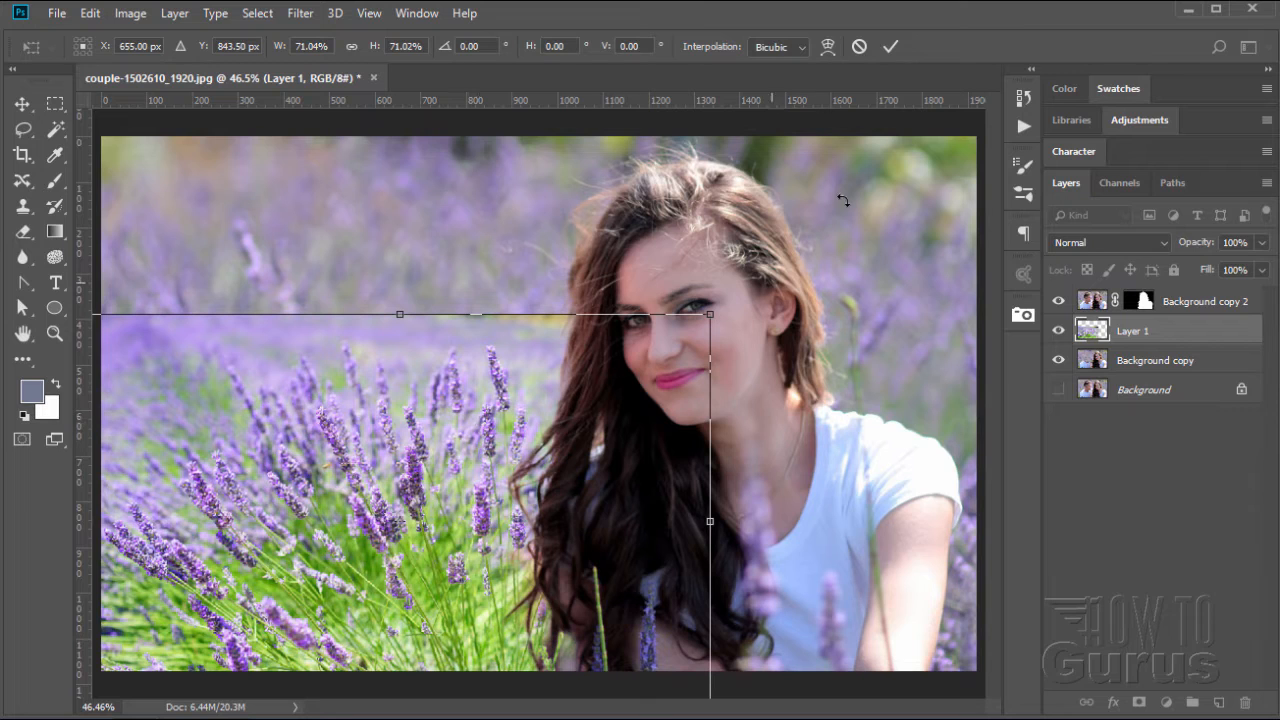
{"action": "left_click", "coordinate": [890, 47]}
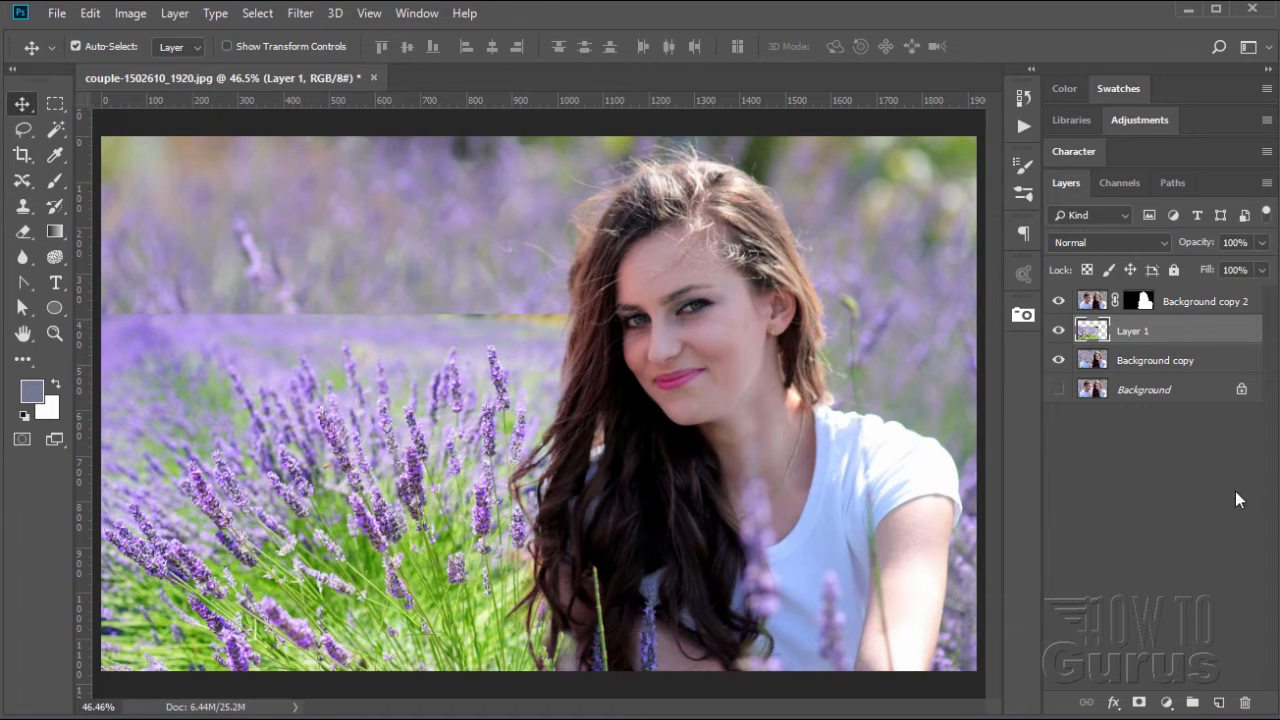
Step: Add a layer mask to Layer 1 and make sure the foreground color is black
{"action": "left_click", "coordinate": [1139, 701]}
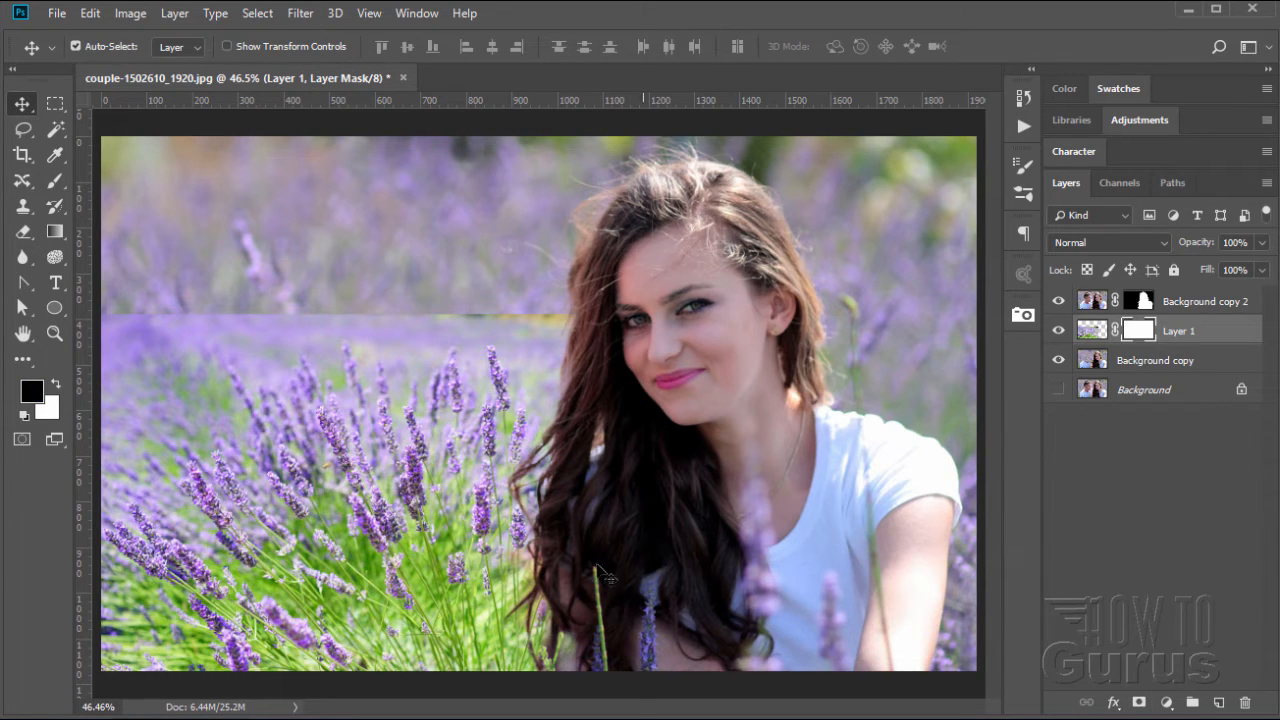
{"action": "left_click", "coordinate": [31, 401]}
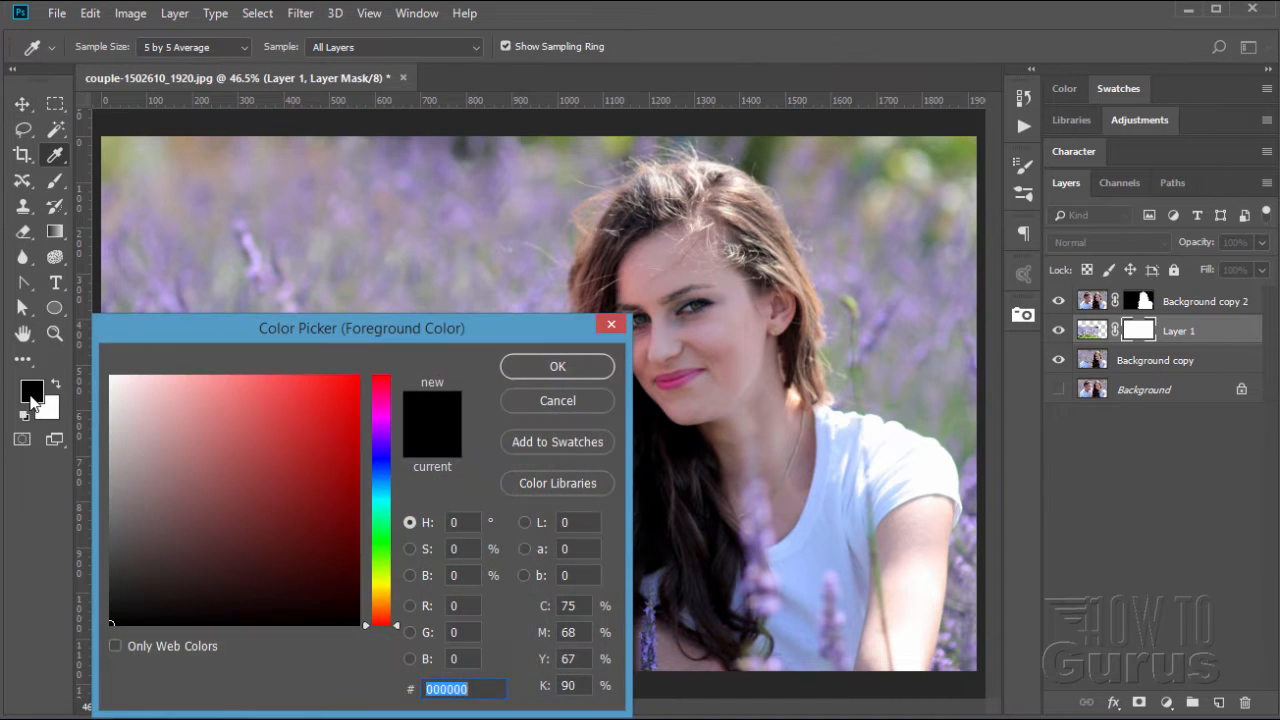
{"action": "left_click", "coordinate": [517, 369]}
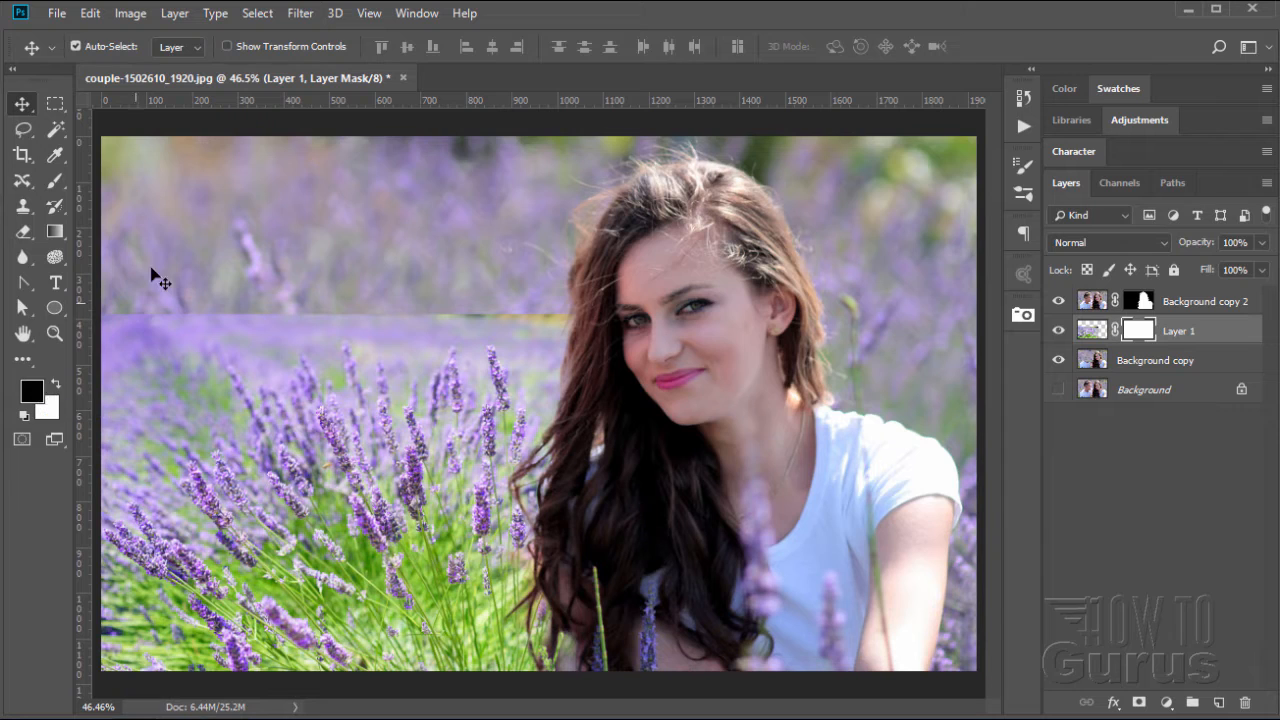
Step: Paint black on Layer 1's mask with a 150 px, 0% hardness brush to blend the lavender's hard upper edge into the background
{"action": "left_click", "coordinate": [53, 182]}
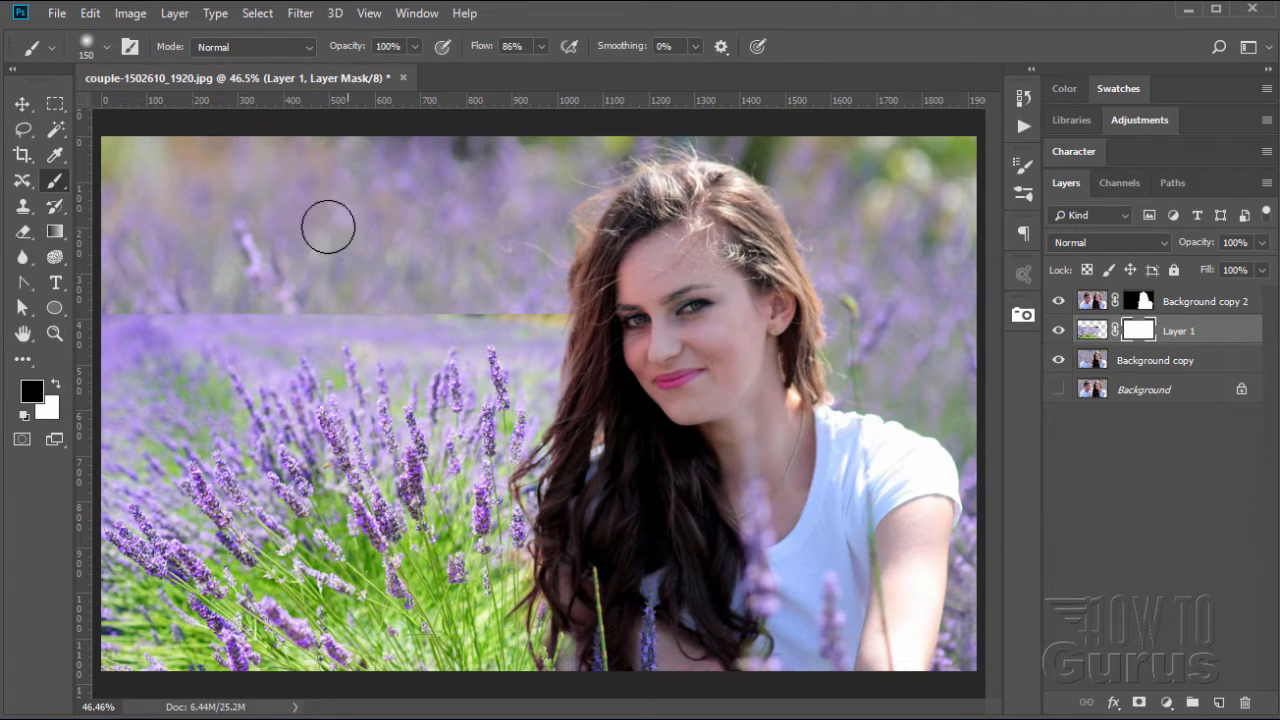
{"action": "left_click", "coordinate": [107, 48]}
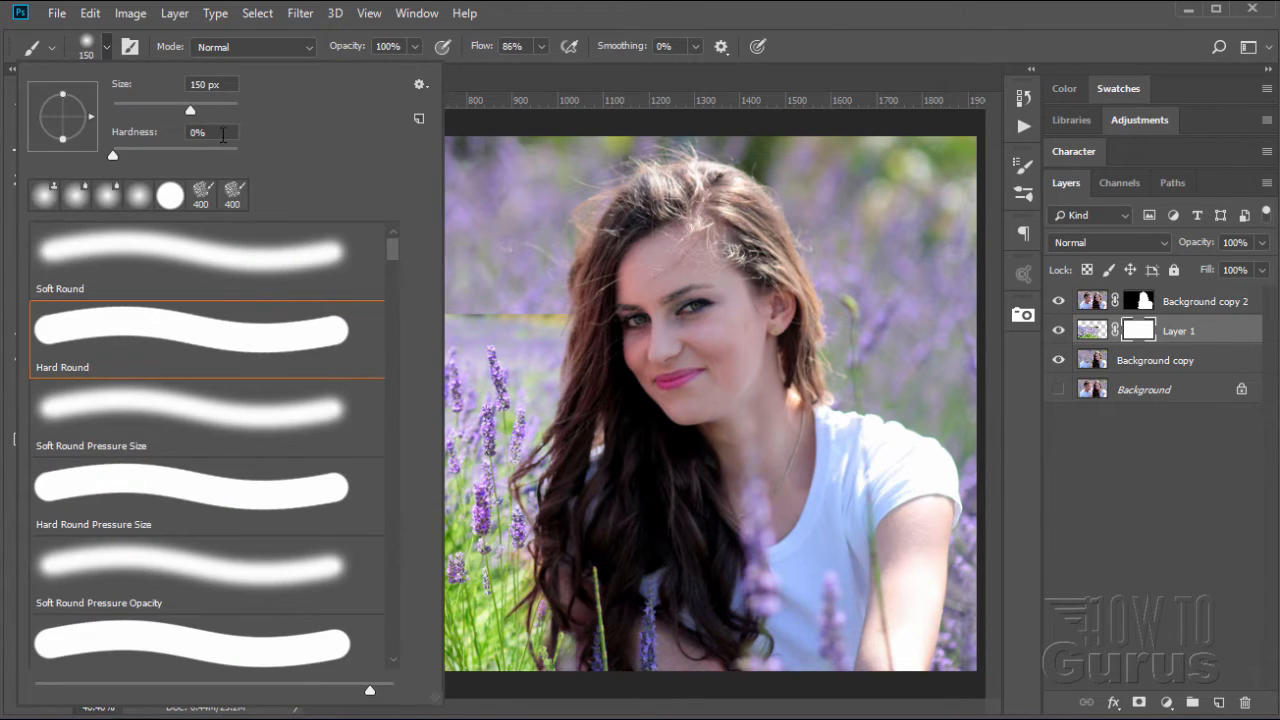
{"action": "left_click", "coordinate": [105, 50]}
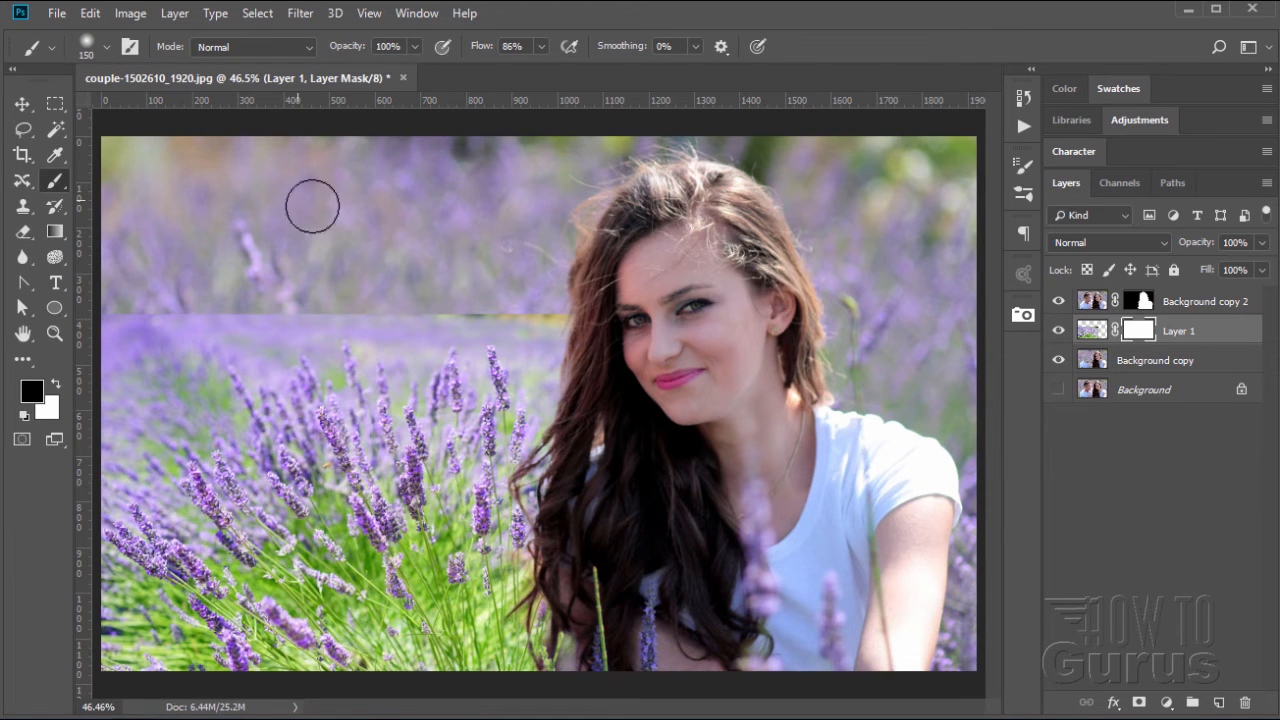
{"action": "left_click", "coordinate": [1084, 333]}
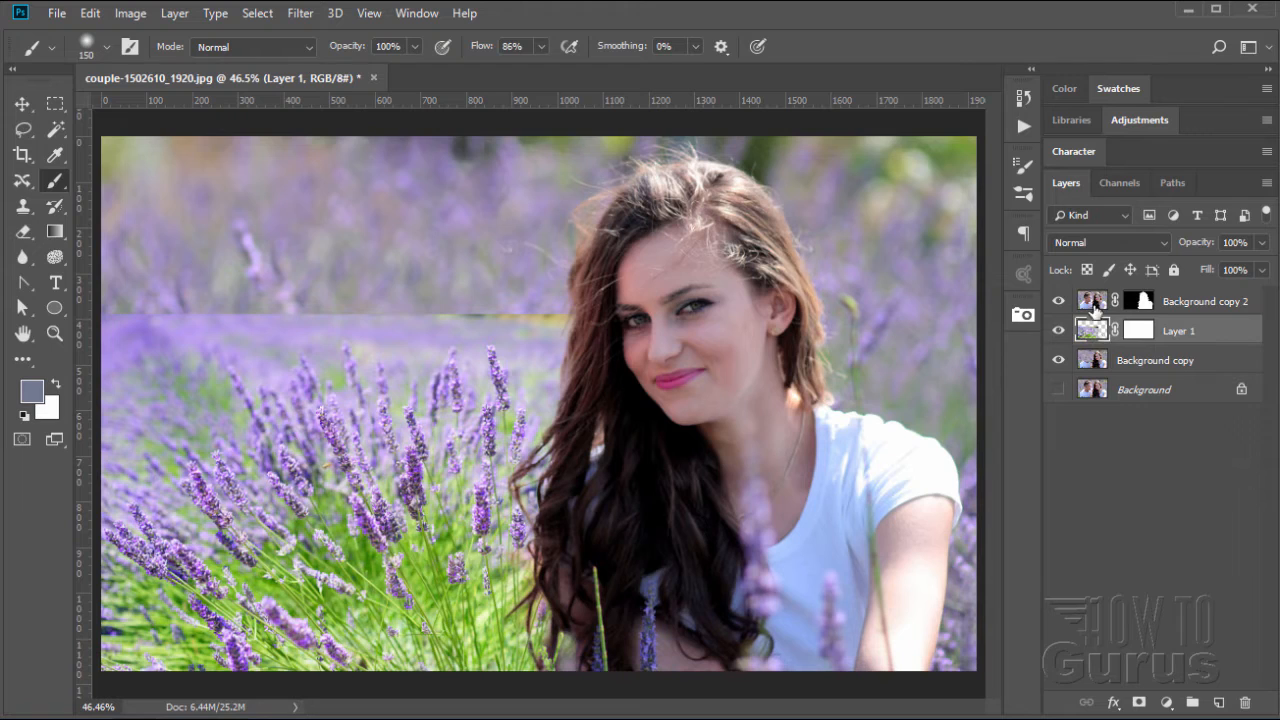
{"action": "left_click", "coordinate": [1140, 331]}
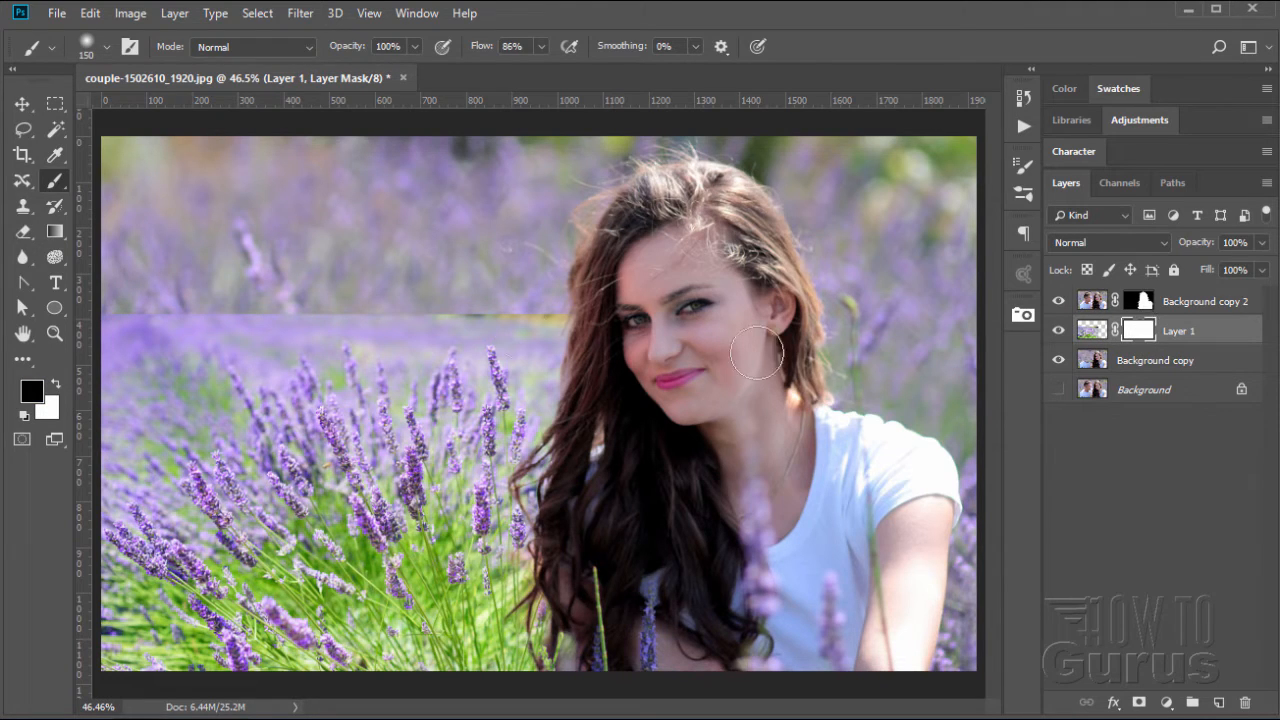
{"action": "mouse_move", "coordinate": [408, 322]}
{"action": "left_mouse_down"}
{"action": "mouse_move", "coordinate": [354, 318]}
{"action": "mouse_move", "coordinate": [489, 304]}
{"action": "mouse_move", "coordinate": [106, 309]}
{"action": "left_mouse_up"}
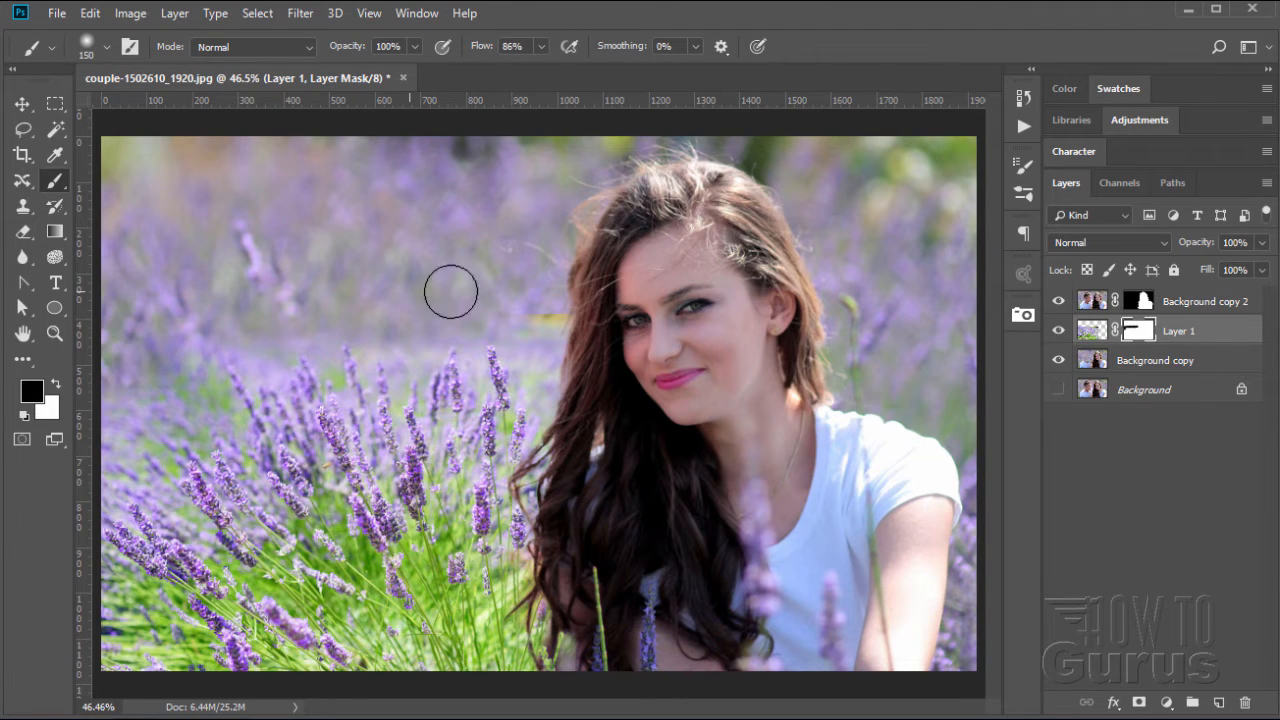
{"action": "mouse_move", "coordinate": [421, 320]}
{"action": "left_mouse_down"}
{"action": "mouse_move", "coordinate": [277, 300]}
{"action": "mouse_move", "coordinate": [189, 340]}
{"action": "mouse_move", "coordinate": [171, 383]}
{"action": "mouse_move", "coordinate": [144, 323]}
{"action": "left_mouse_up"}
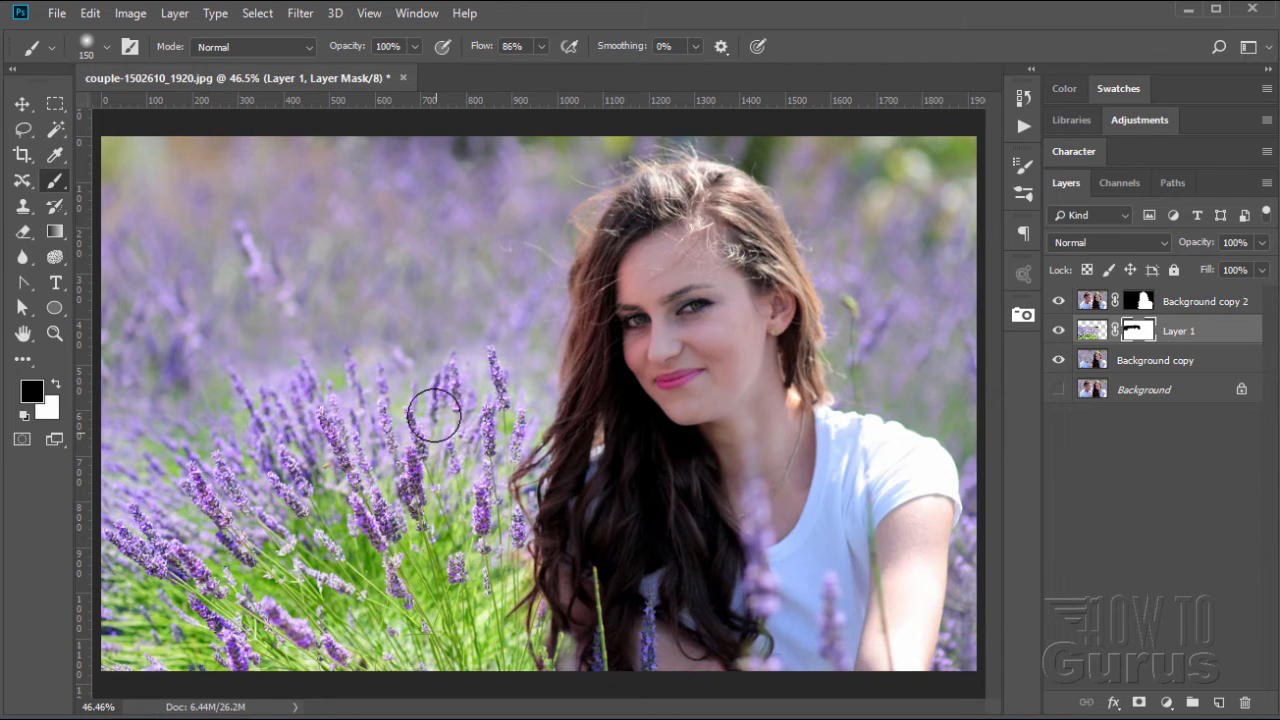
Step: Soften the lavender flowers on Layer 1's image with the Blur tool, using a 400 px brush at 100% strength
{"action": "left_click", "coordinate": [1093, 332]}
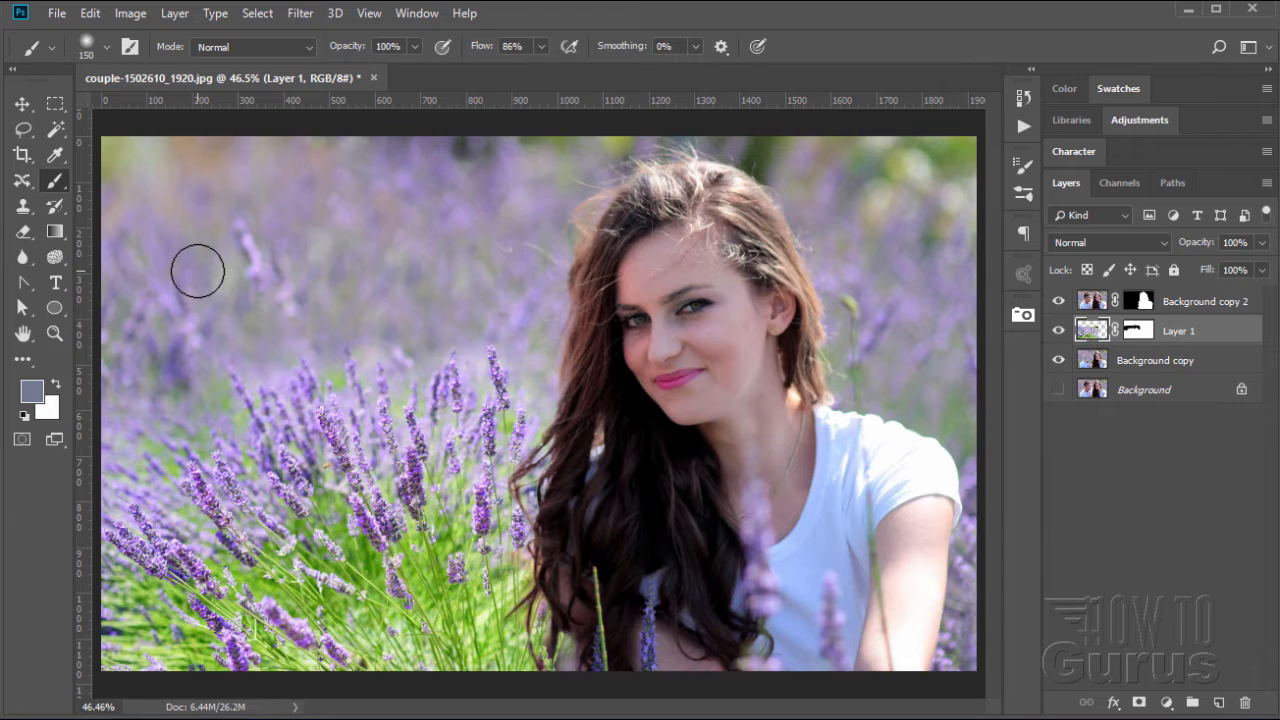
{"action": "left_click", "coordinate": [24, 257]}
{"action": "left_click", "coordinate": [26, 259]}
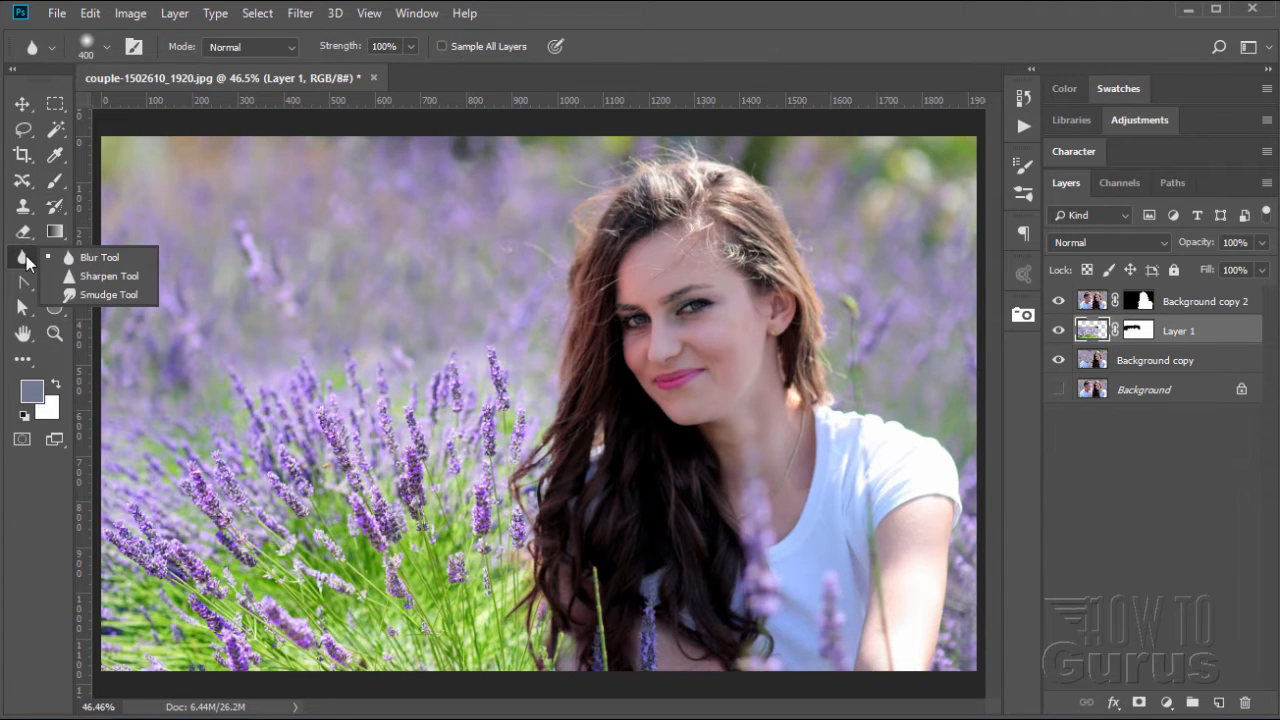
{"action": "left_click", "coordinate": [86, 264]}
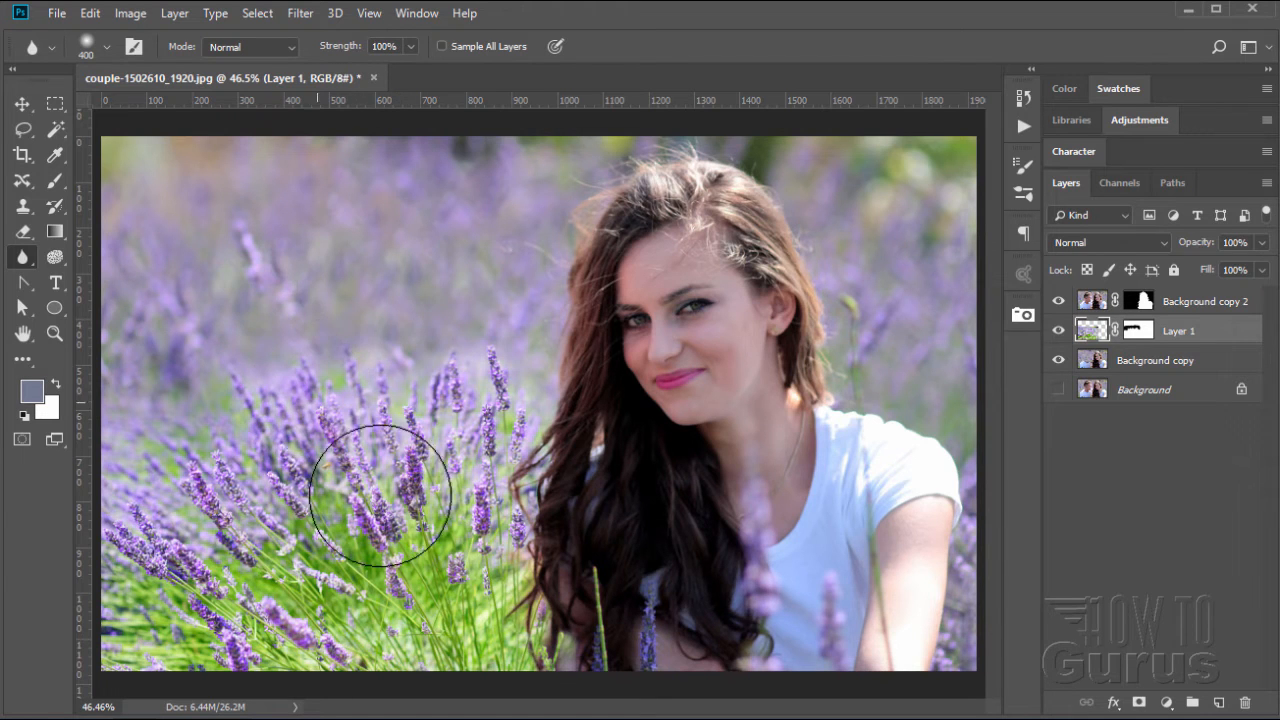
{"action": "mouse_move", "coordinate": [380, 496]}
{"action": "left_mouse_down"}
{"action": "mouse_move", "coordinate": [337, 335]}
{"action": "mouse_move", "coordinate": [398, 481]}
{"action": "mouse_move", "coordinate": [401, 443]}
{"action": "mouse_move", "coordinate": [445, 375]}
{"action": "mouse_move", "coordinate": [413, 500]}
{"action": "mouse_move", "coordinate": [486, 371]}
{"action": "mouse_move", "coordinate": [458, 489]}
{"action": "mouse_move", "coordinate": [503, 424]}
{"action": "mouse_move", "coordinate": [400, 483]}
{"action": "mouse_move", "coordinate": [372, 485]}
{"action": "mouse_move", "coordinate": [324, 456]}
{"action": "mouse_move", "coordinate": [331, 519]}
{"action": "mouse_move", "coordinate": [233, 371]}
{"action": "mouse_move", "coordinate": [246, 550]}
{"action": "mouse_move", "coordinate": [260, 371]}
{"action": "mouse_move", "coordinate": [204, 562]}
{"action": "mouse_move", "coordinate": [216, 391]}
{"action": "mouse_move", "coordinate": [238, 562]}
{"action": "mouse_move", "coordinate": [159, 421]}
{"action": "mouse_move", "coordinate": [244, 521]}
{"action": "mouse_move", "coordinate": [264, 492]}
{"action": "mouse_move", "coordinate": [459, 552]}
{"action": "mouse_move", "coordinate": [311, 474]}
{"action": "mouse_move", "coordinate": [500, 550]}
{"action": "mouse_move", "coordinate": [413, 475]}
{"action": "mouse_move", "coordinate": [503, 512]}
{"action": "mouse_move", "coordinate": [522, 480]}
{"action": "mouse_move", "coordinate": [488, 334]}
{"action": "mouse_move", "coordinate": [505, 450]}
{"action": "mouse_move", "coordinate": [490, 368]}
{"action": "mouse_move", "coordinate": [445, 373]}
{"action": "mouse_move", "coordinate": [400, 468]}
{"action": "mouse_move", "coordinate": [373, 325]}
{"action": "mouse_move", "coordinate": [288, 442]}
{"action": "mouse_move", "coordinate": [390, 394]}
{"action": "mouse_move", "coordinate": [465, 335]}
{"action": "mouse_move", "coordinate": [505, 415]}
{"action": "mouse_move", "coordinate": [501, 335]}
{"action": "mouse_move", "coordinate": [456, 431]}
{"action": "mouse_move", "coordinate": [364, 331]}
{"action": "mouse_move", "coordinate": [335, 477]}
{"action": "mouse_move", "coordinate": [281, 404]}
{"action": "mouse_move", "coordinate": [236, 409]}
{"action": "mouse_move", "coordinate": [157, 530]}
{"action": "mouse_move", "coordinate": [154, 397]}
{"action": "mouse_move", "coordinate": [141, 557]}
{"action": "mouse_move", "coordinate": [134, 511]}
{"action": "mouse_move", "coordinate": [276, 412]}
{"action": "mouse_move", "coordinate": [330, 450]}
{"action": "mouse_move", "coordinate": [403, 386]}
{"action": "mouse_move", "coordinate": [480, 431]}
{"action": "mouse_move", "coordinate": [507, 521]}
{"action": "mouse_move", "coordinate": [346, 363]}
{"action": "mouse_move", "coordinate": [305, 511]}
{"action": "mouse_move", "coordinate": [212, 401]}
{"action": "mouse_move", "coordinate": [200, 530]}
{"action": "mouse_move", "coordinate": [175, 585]}
{"action": "mouse_move", "coordinate": [171, 497]}
{"action": "mouse_move", "coordinate": [166, 629]}
{"action": "mouse_move", "coordinate": [167, 542]}
{"action": "mouse_move", "coordinate": [275, 618]}
{"action": "mouse_move", "coordinate": [347, 565]}
{"action": "mouse_move", "coordinate": [400, 638]}
{"action": "mouse_move", "coordinate": [344, 494]}
{"action": "mouse_move", "coordinate": [496, 623]}
{"action": "mouse_move", "coordinate": [380, 505]}
{"action": "mouse_move", "coordinate": [519, 579]}
{"action": "mouse_move", "coordinate": [523, 602]}
{"action": "mouse_move", "coordinate": [408, 537]}
{"action": "mouse_move", "coordinate": [363, 633]}
{"action": "mouse_move", "coordinate": [114, 614]}
{"action": "mouse_move", "coordinate": [123, 650]}
{"action": "mouse_move", "coordinate": [170, 630]}
{"action": "mouse_move", "coordinate": [286, 623]}
{"action": "mouse_move", "coordinate": [229, 543]}
{"action": "mouse_move", "coordinate": [125, 627]}
{"action": "mouse_move", "coordinate": [231, 490]}
{"action": "mouse_move", "coordinate": [479, 443]}
{"action": "mouse_move", "coordinate": [386, 609]}
{"action": "mouse_move", "coordinate": [138, 595]}
{"action": "mouse_move", "coordinate": [574, 675]}
{"action": "mouse_move", "coordinate": [593, 406]}
{"action": "mouse_move", "coordinate": [151, 477]}
{"action": "mouse_move", "coordinate": [378, 630]}
{"action": "mouse_move", "coordinate": [706, 314]}
{"action": "mouse_move", "coordinate": [463, 537]}
{"action": "mouse_move", "coordinate": [310, 335]}
{"action": "mouse_move", "coordinate": [421, 534]}
{"action": "mouse_move", "coordinate": [260, 620]}
{"action": "mouse_move", "coordinate": [473, 629]}
{"action": "mouse_move", "coordinate": [491, 337]}
{"action": "mouse_move", "coordinate": [529, 271]}
{"action": "mouse_move", "coordinate": [496, 605]}
{"action": "mouse_move", "coordinate": [418, 618]}
{"action": "mouse_move", "coordinate": [537, 319]}
{"action": "mouse_move", "coordinate": [544, 247]}
{"action": "mouse_move", "coordinate": [282, 580]}
{"action": "mouse_move", "coordinate": [363, 303]}
{"action": "left_mouse_up"}
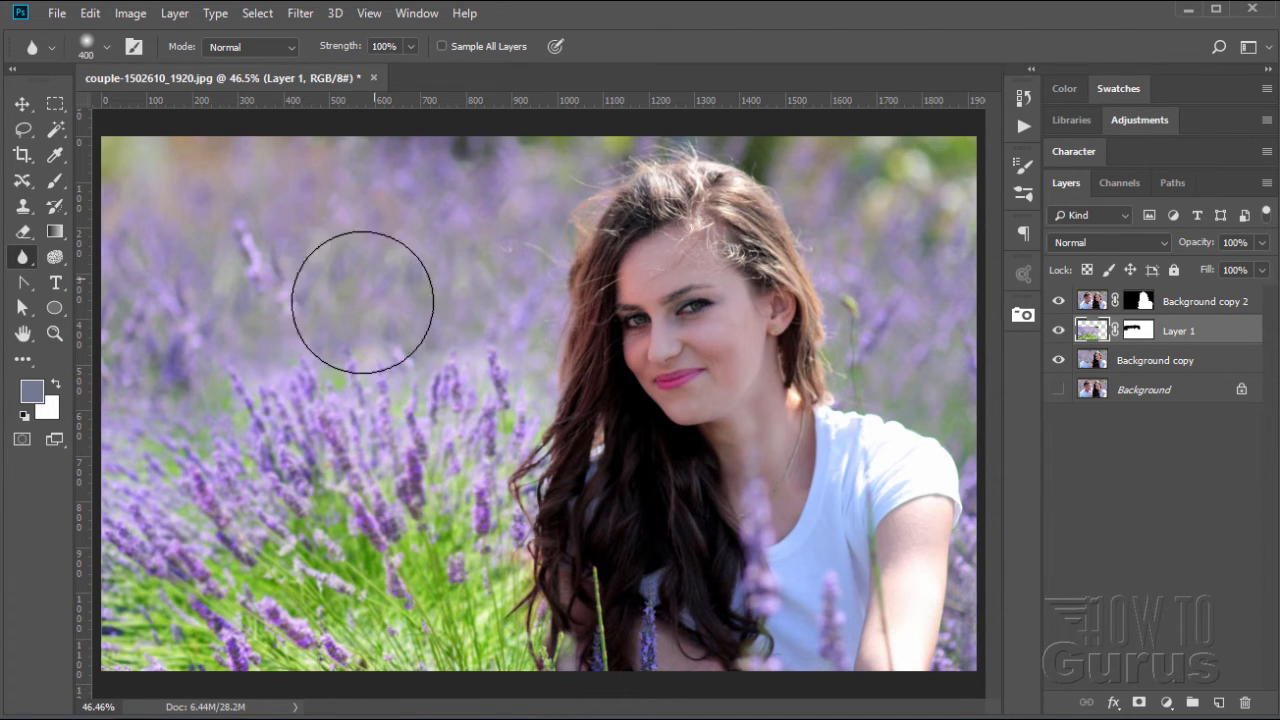
Step: Duplicate the masked Background copy 2 layer and hide the original
{"action": "key", "text": "v"}
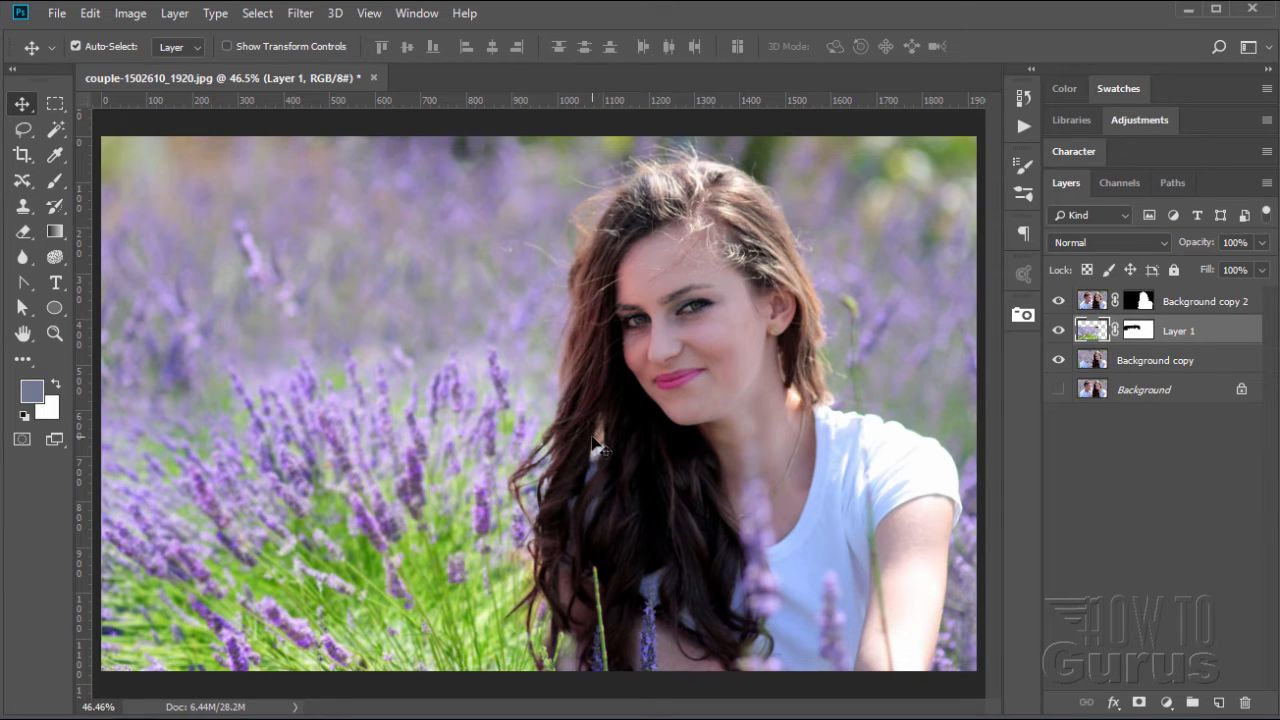
{"action": "left_click", "coordinate": [1094, 304]}
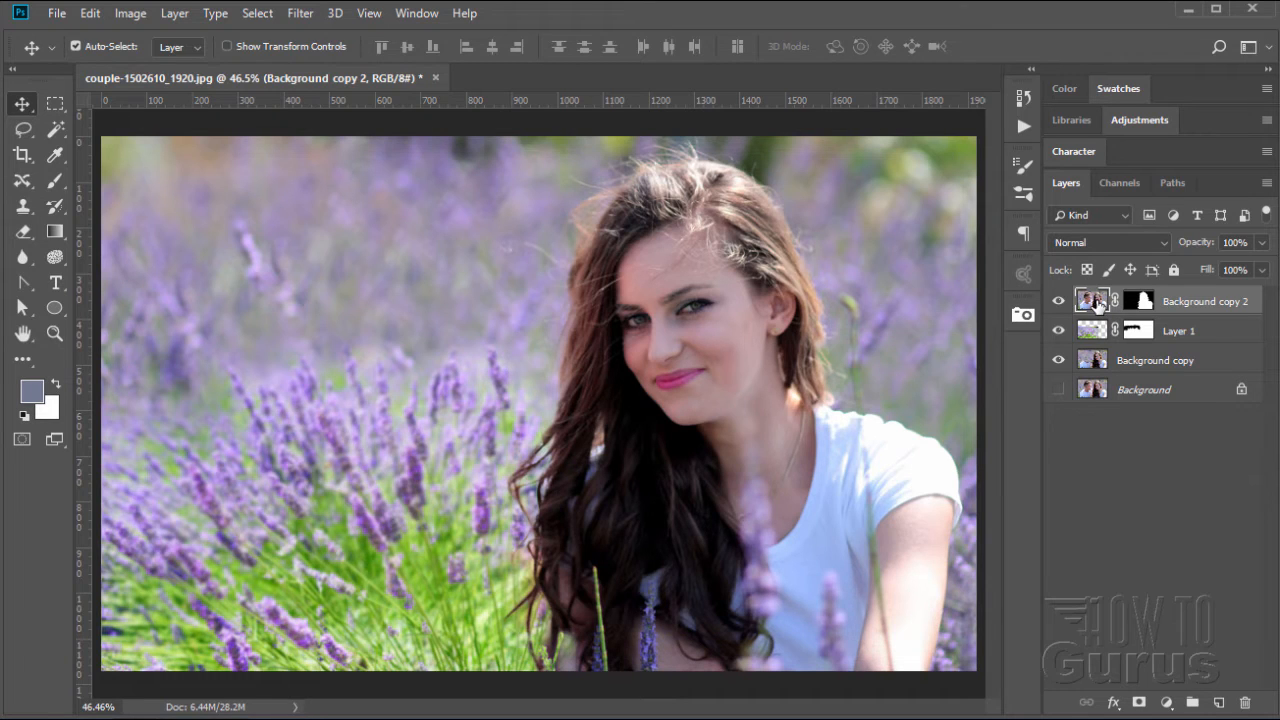
{"action": "left_click_drag", "start_coordinate": [1097, 303], "coordinate": [1218, 703]}
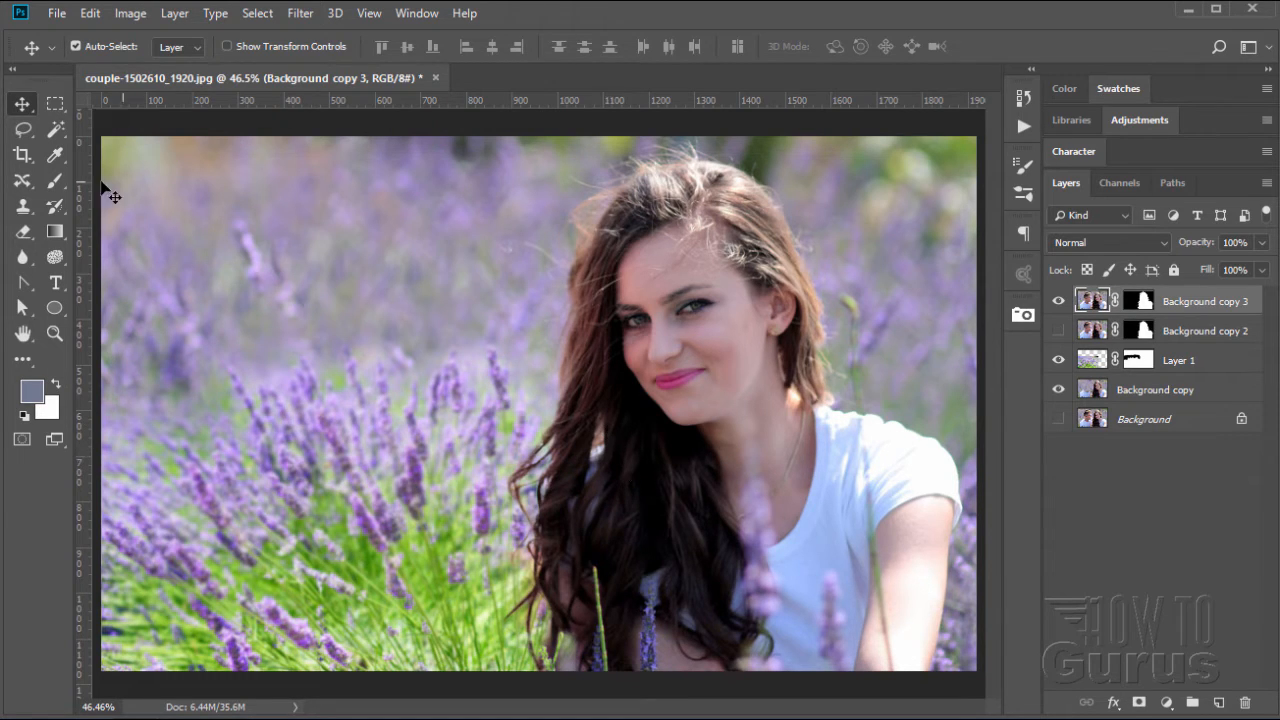
Step: Select the patch of the man's skin showing through the gap in the woman's hair with the Polygonal Lasso tool
{"action": "left_click", "coordinate": [55, 333]}
{"action": "left_click_drag", "start_coordinate": [559, 423], "coordinate": [618, 451]}
{"action": "left_click", "coordinate": [618, 451]}
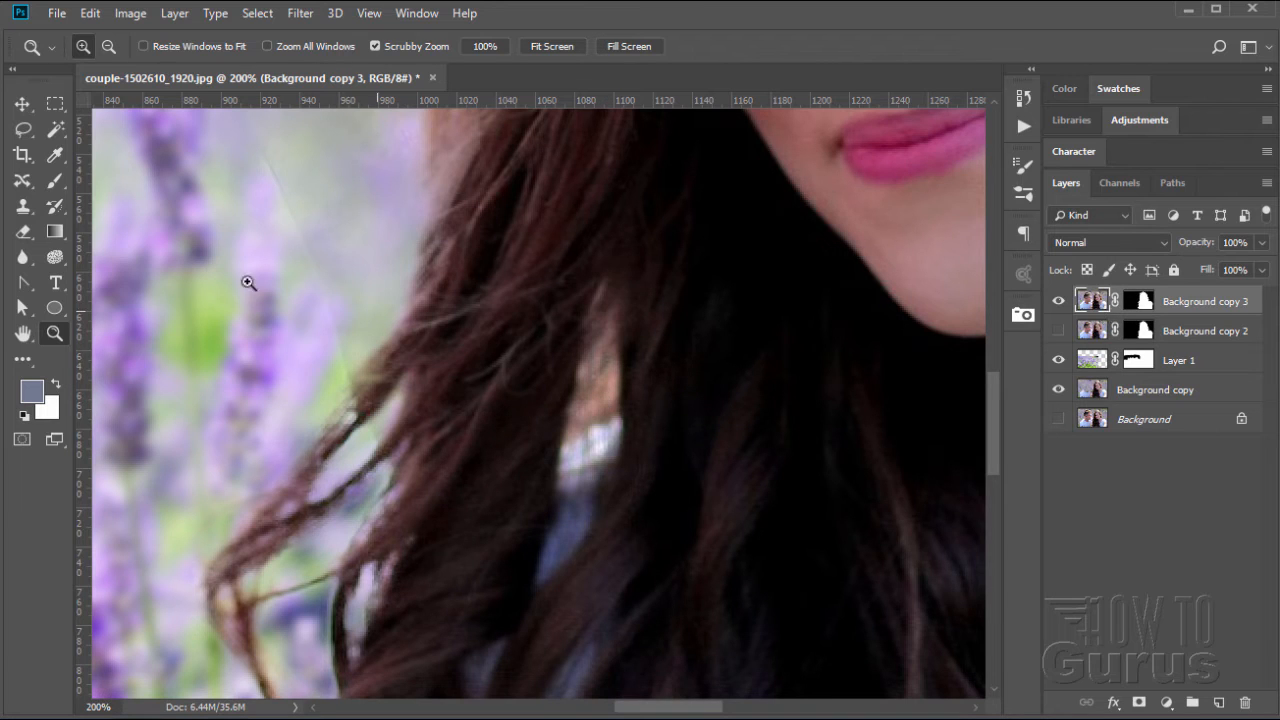
{"action": "left_click", "coordinate": [23, 129]}
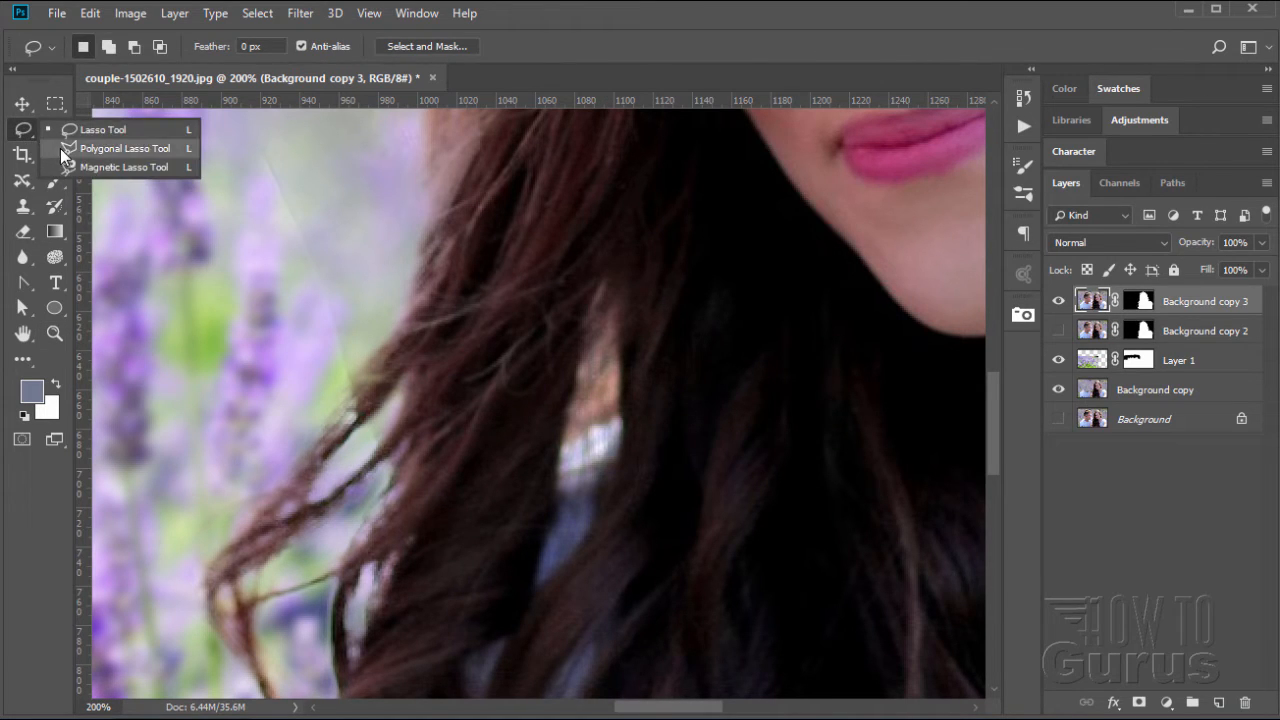
{"action": "left_click", "coordinate": [60, 148]}
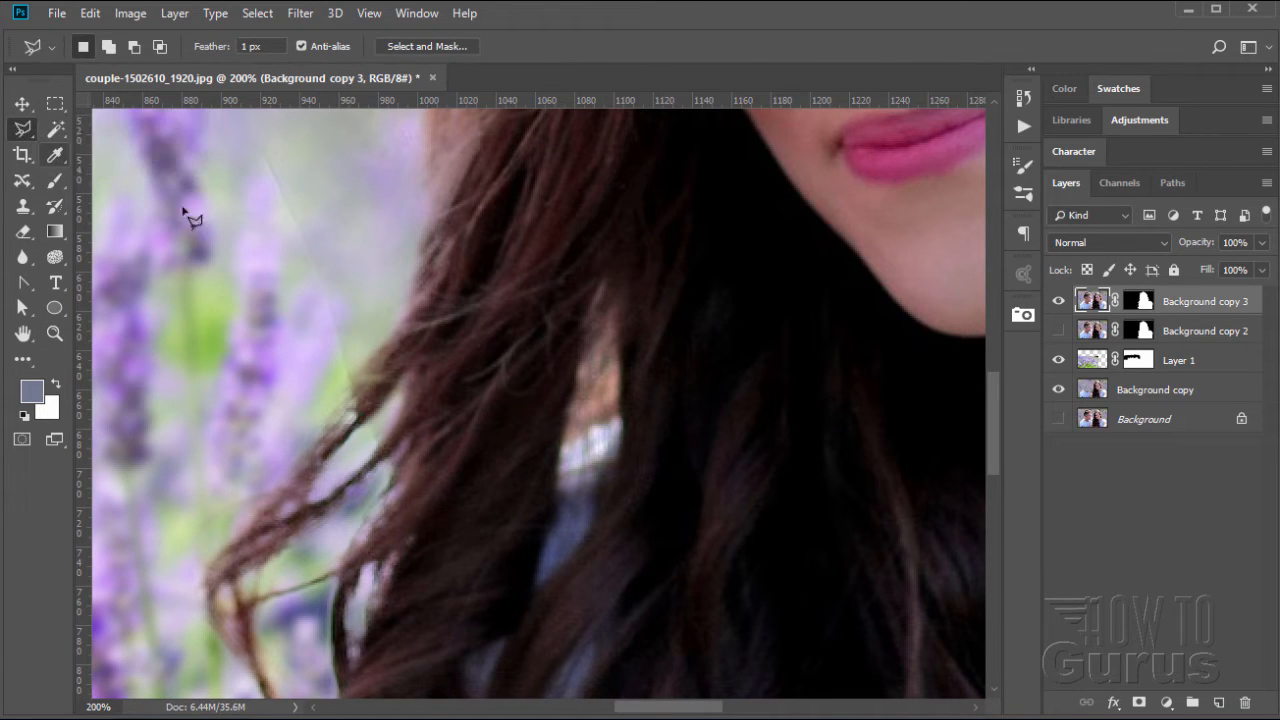
{"action": "left_click", "coordinate": [592, 268]}
{"action": "left_click", "coordinate": [564, 381]}
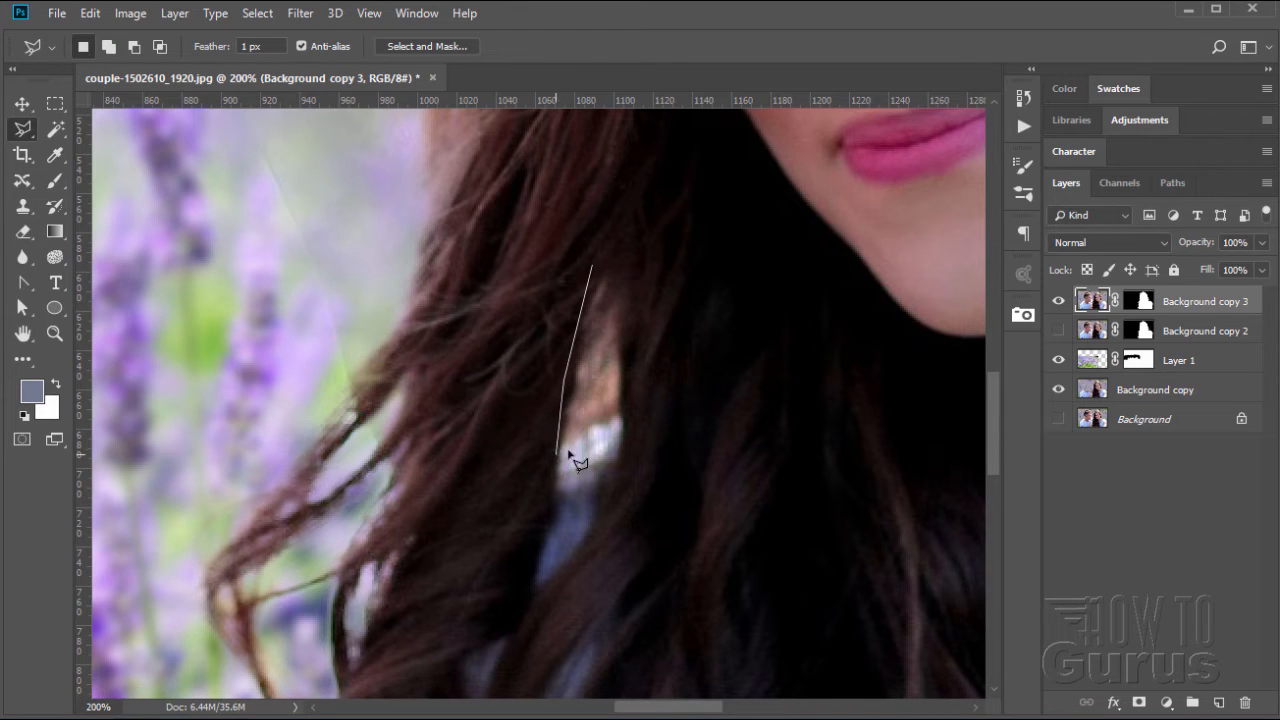
{"action": "left_click", "coordinate": [624, 420]}
{"action": "left_click", "coordinate": [617, 268]}
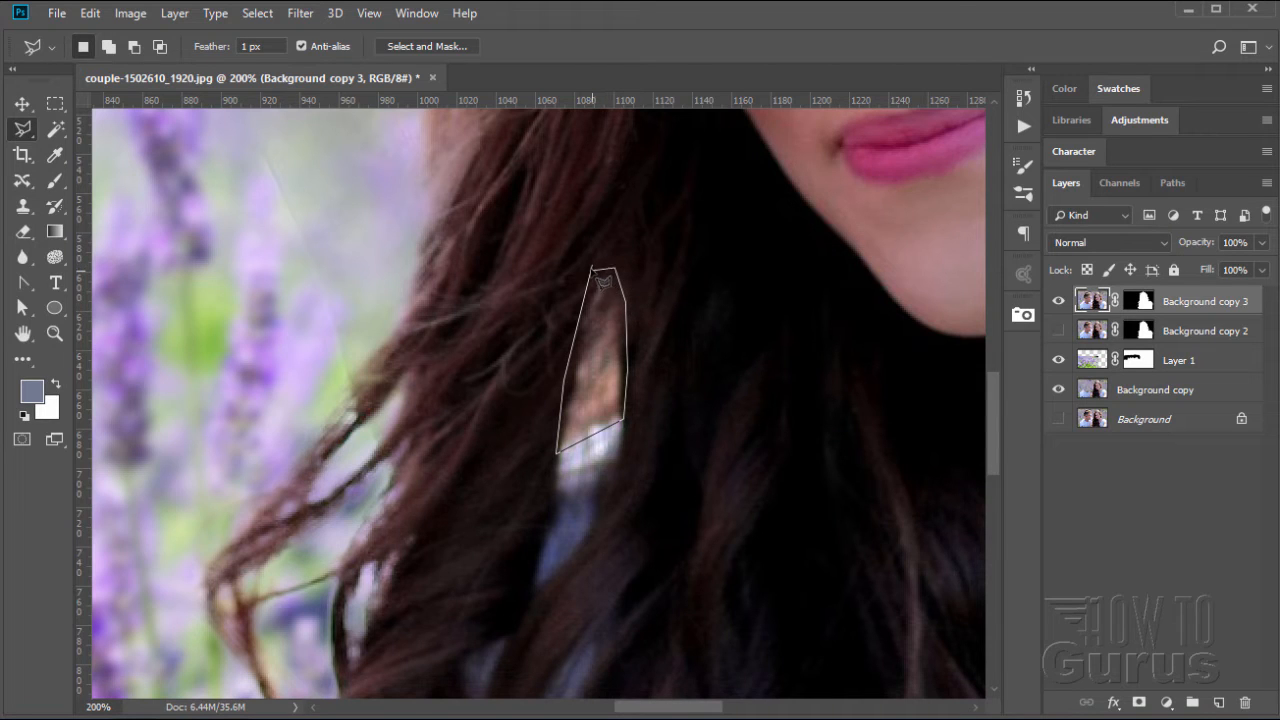
{"action": "left_click", "coordinate": [601, 280]}
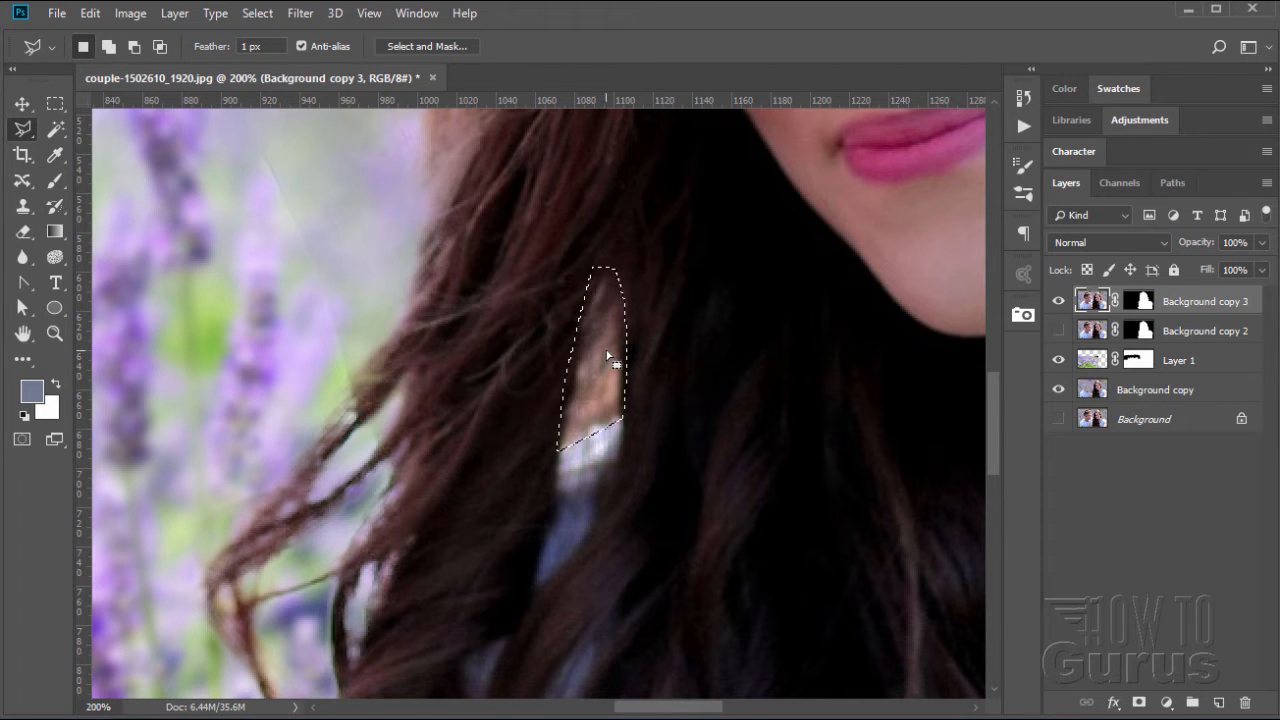
Step: Start Replace Color on the selection and sample the skin tone in the hair gap as the color to replace
{"action": "left_click", "coordinate": [130, 14]}
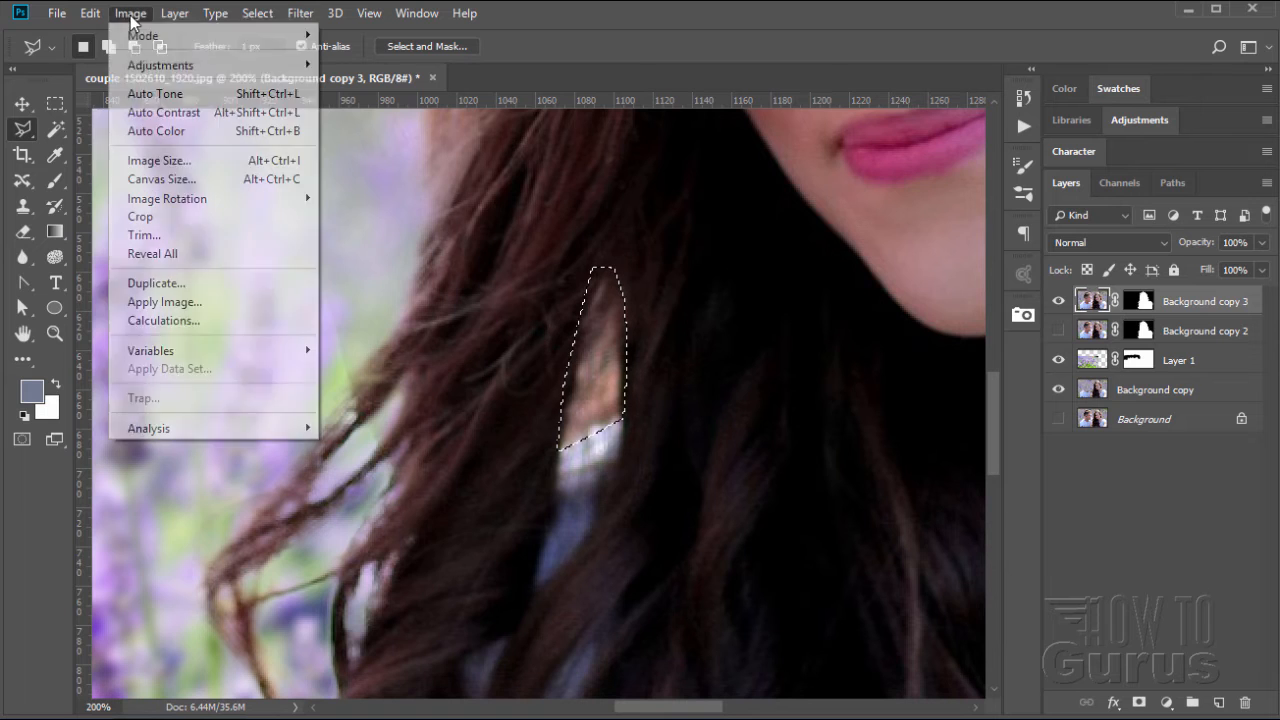
{"action": "mouse_move", "coordinate": [165, 66]}
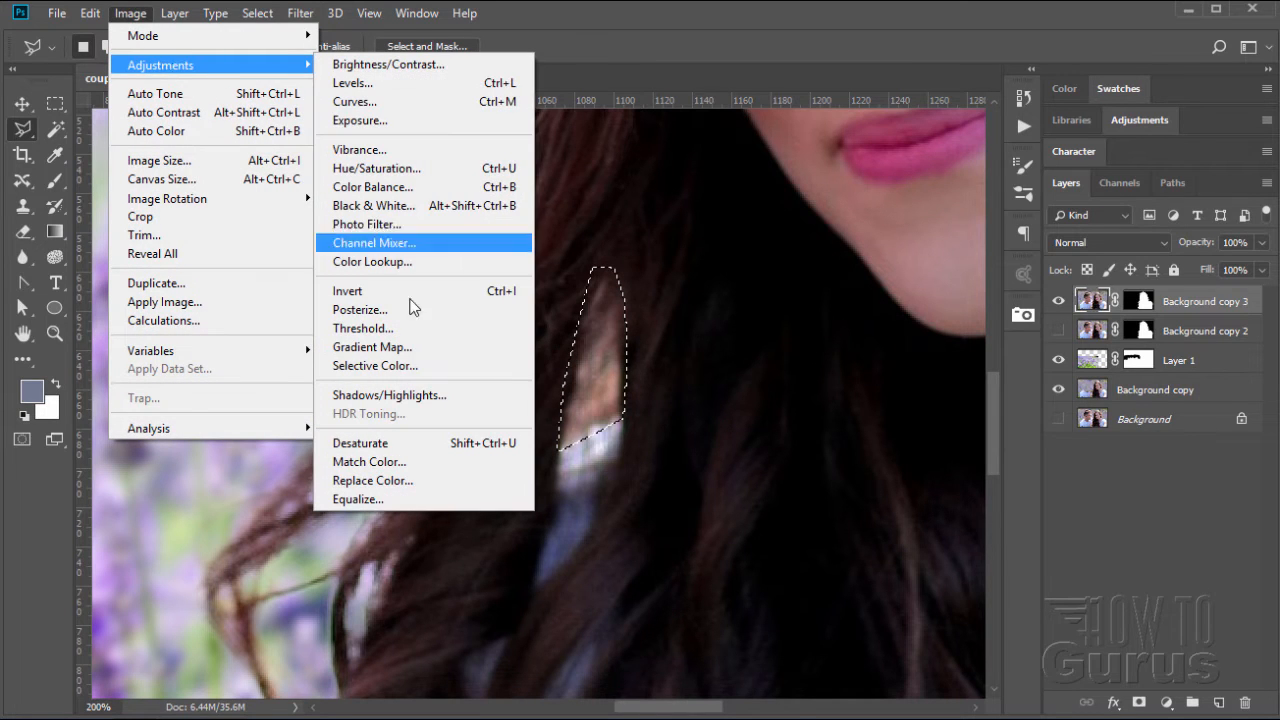
{"action": "left_click", "coordinate": [352, 481]}
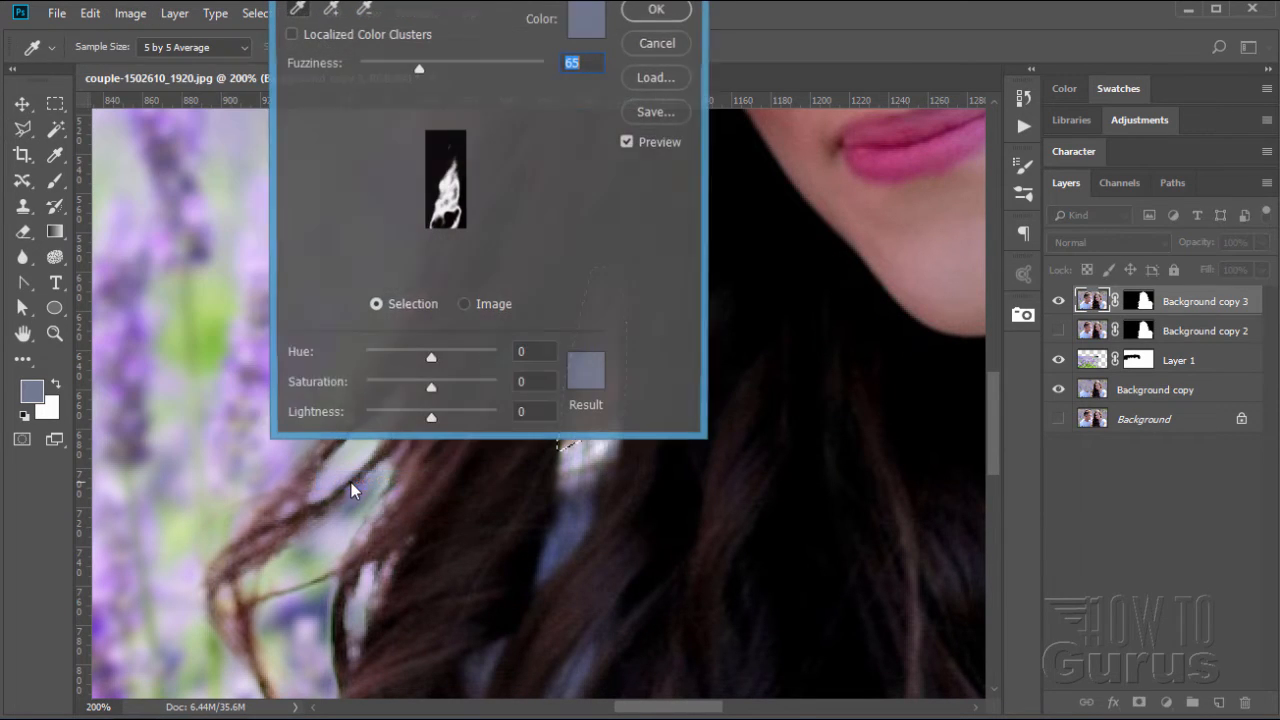
{"action": "left_click_drag", "start_coordinate": [483, 3], "coordinate": [900, 183]}
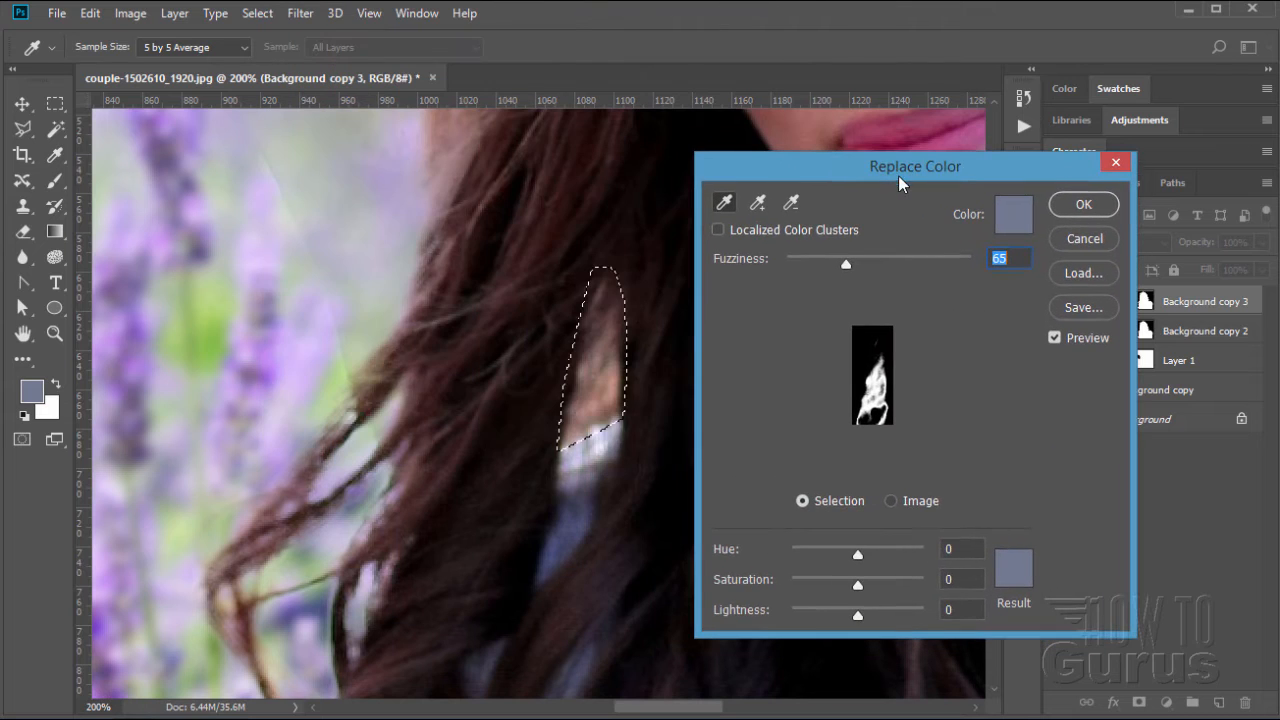
{"action": "left_click", "coordinate": [615, 382]}
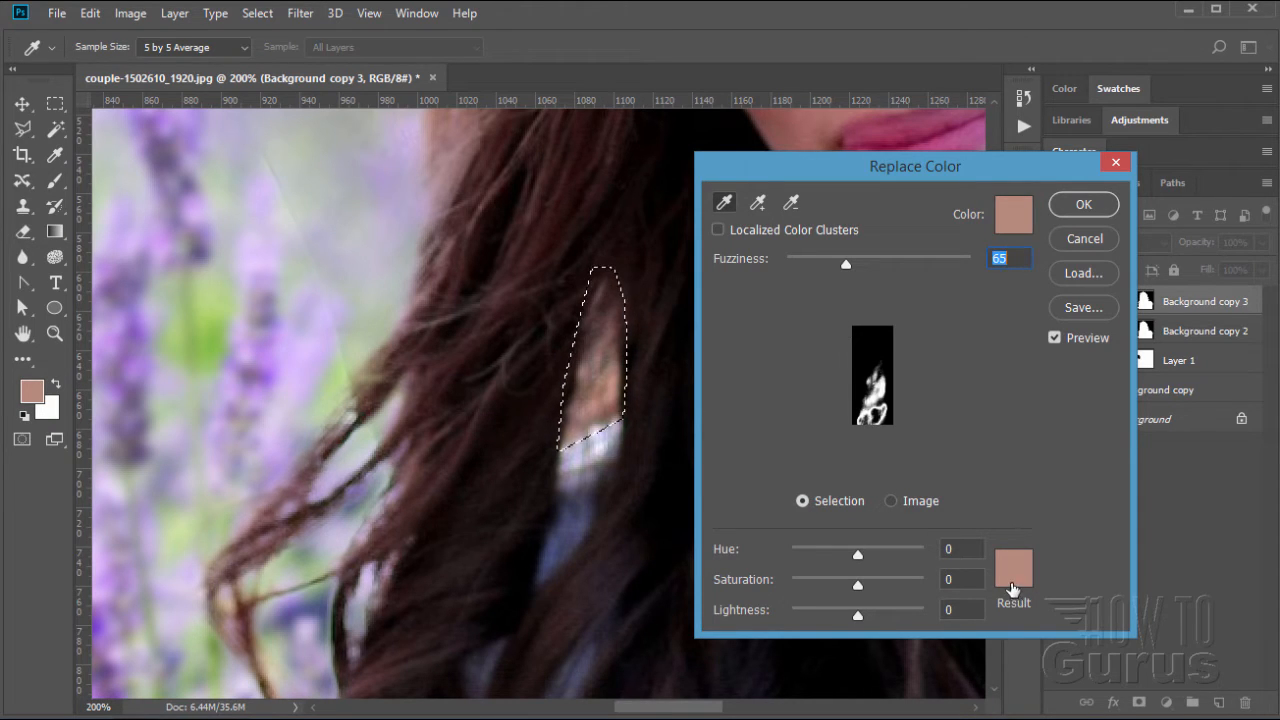
Step: Set the Replace Color result to light lavender d9d4f3, sampled from the flowers beside the hair
{"action": "left_click", "coordinate": [1012, 568]}
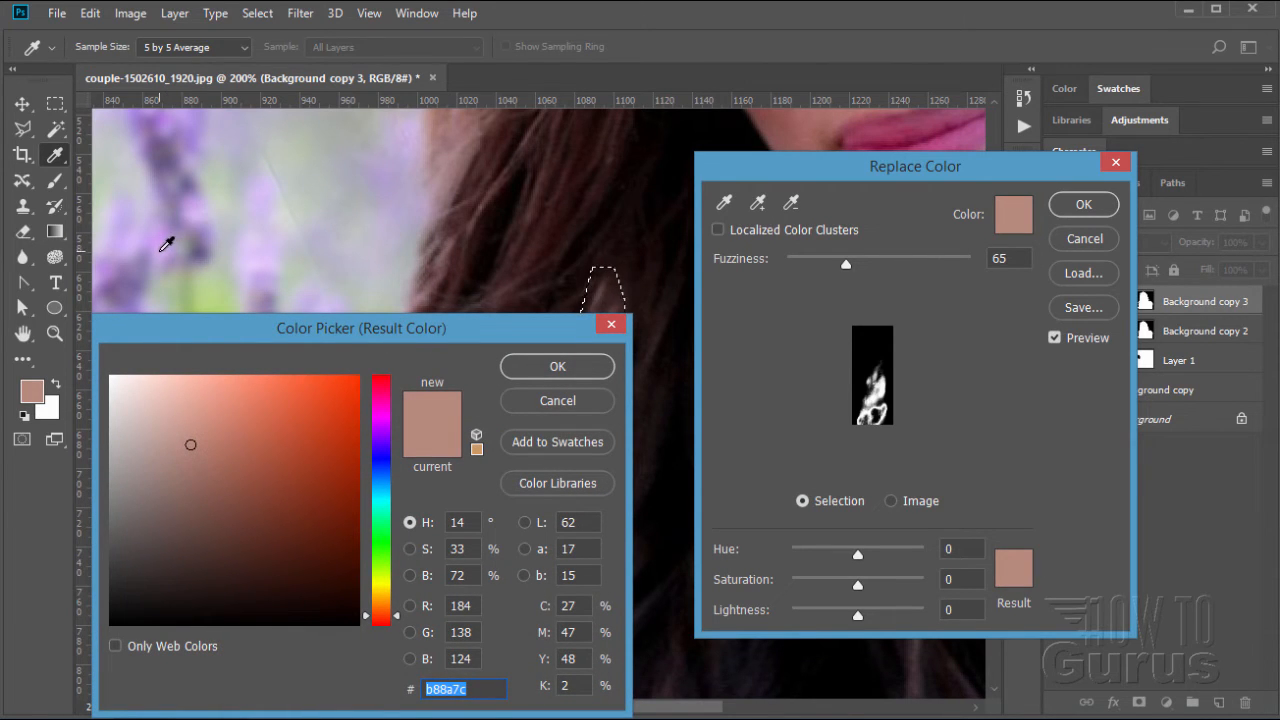
{"action": "left_click", "coordinate": [161, 250]}
{"action": "left_click", "coordinate": [165, 241]}
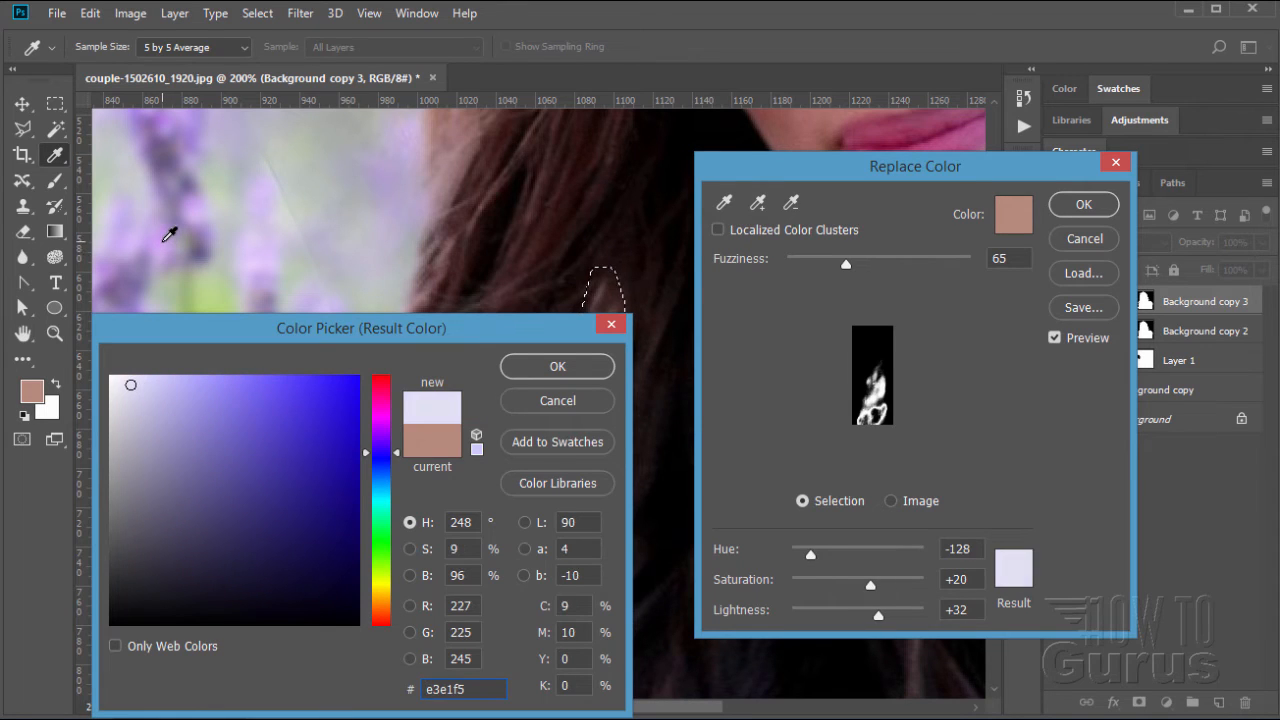
{"action": "left_click", "coordinate": [171, 231]}
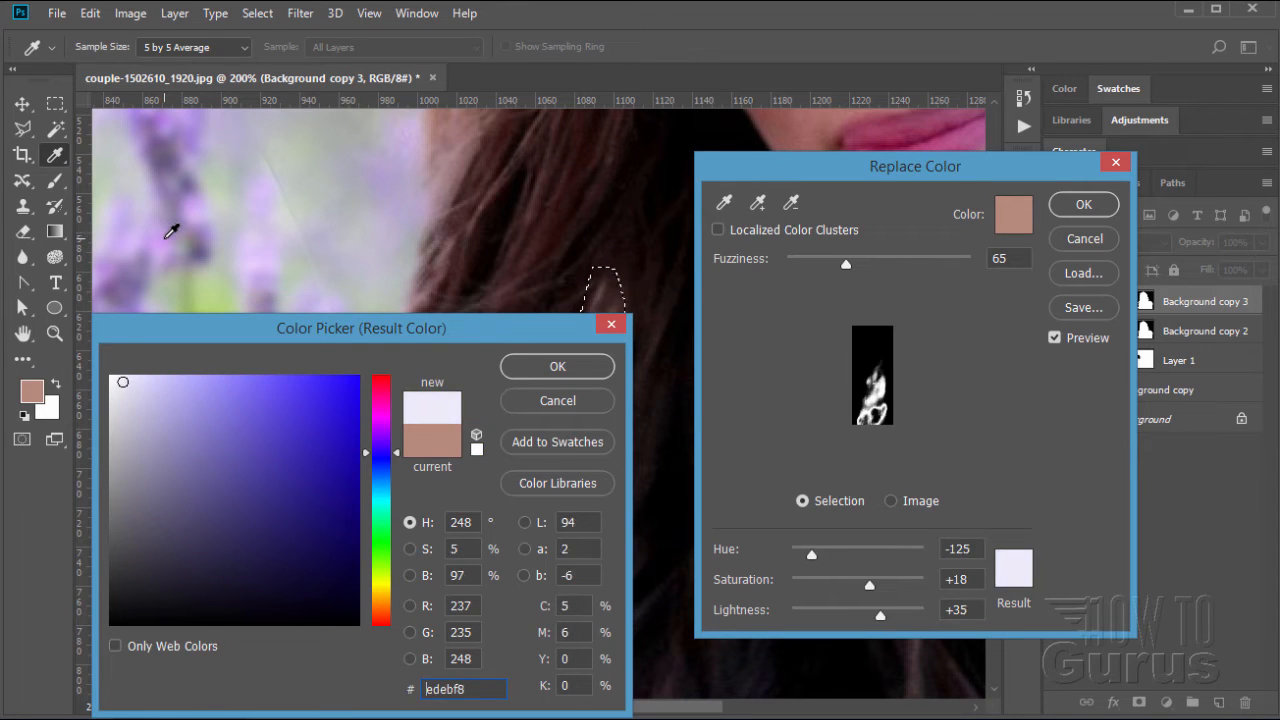
{"action": "left_click", "coordinate": [166, 238]}
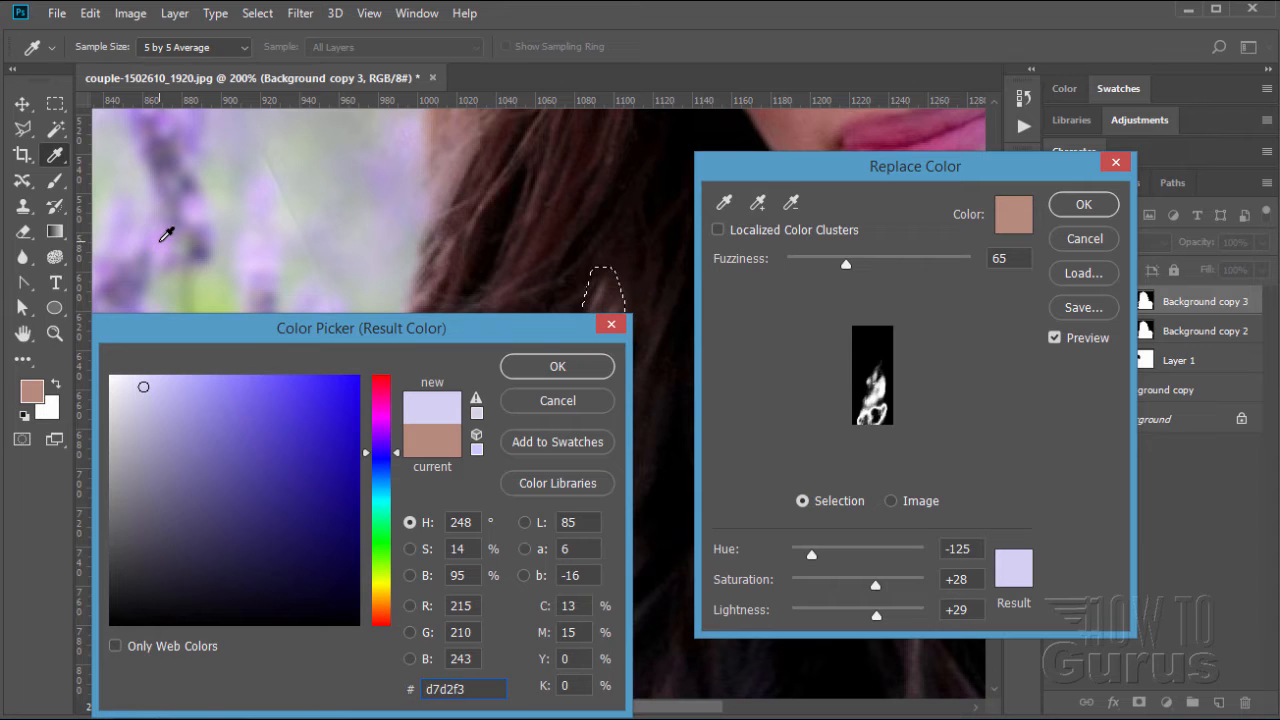
{"action": "left_click", "coordinate": [163, 240]}
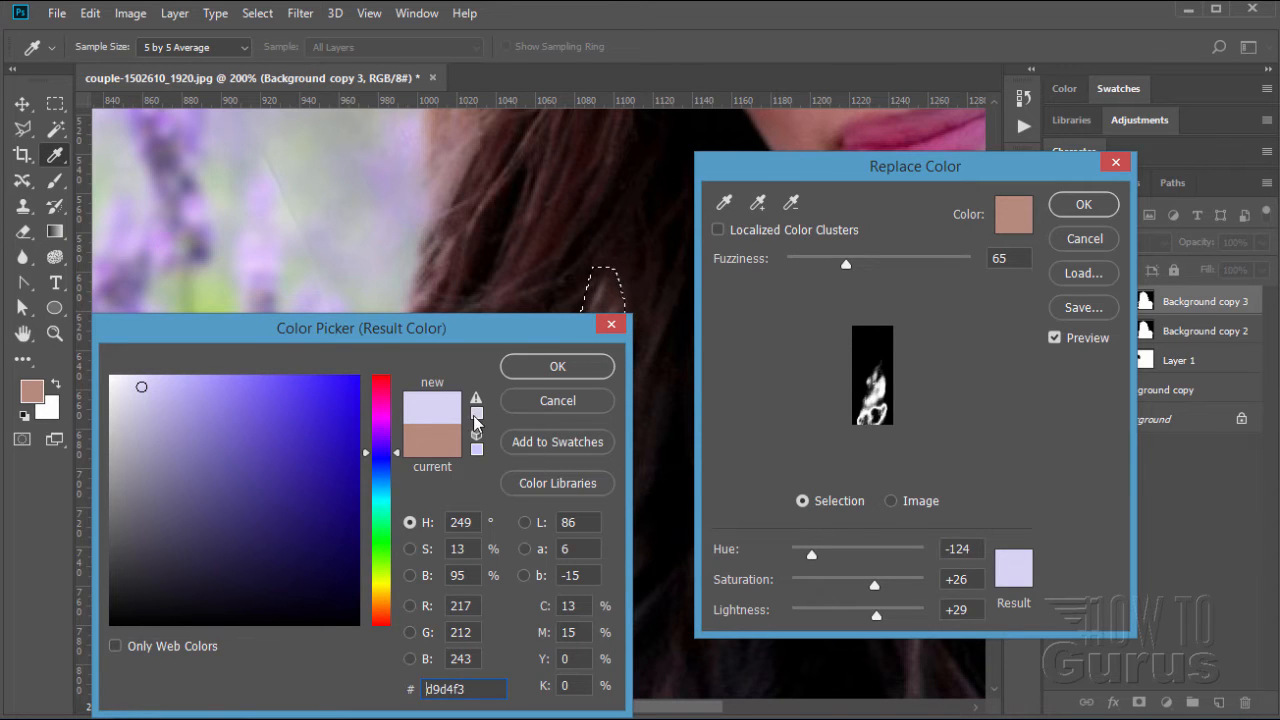
{"action": "left_click", "coordinate": [557, 367]}
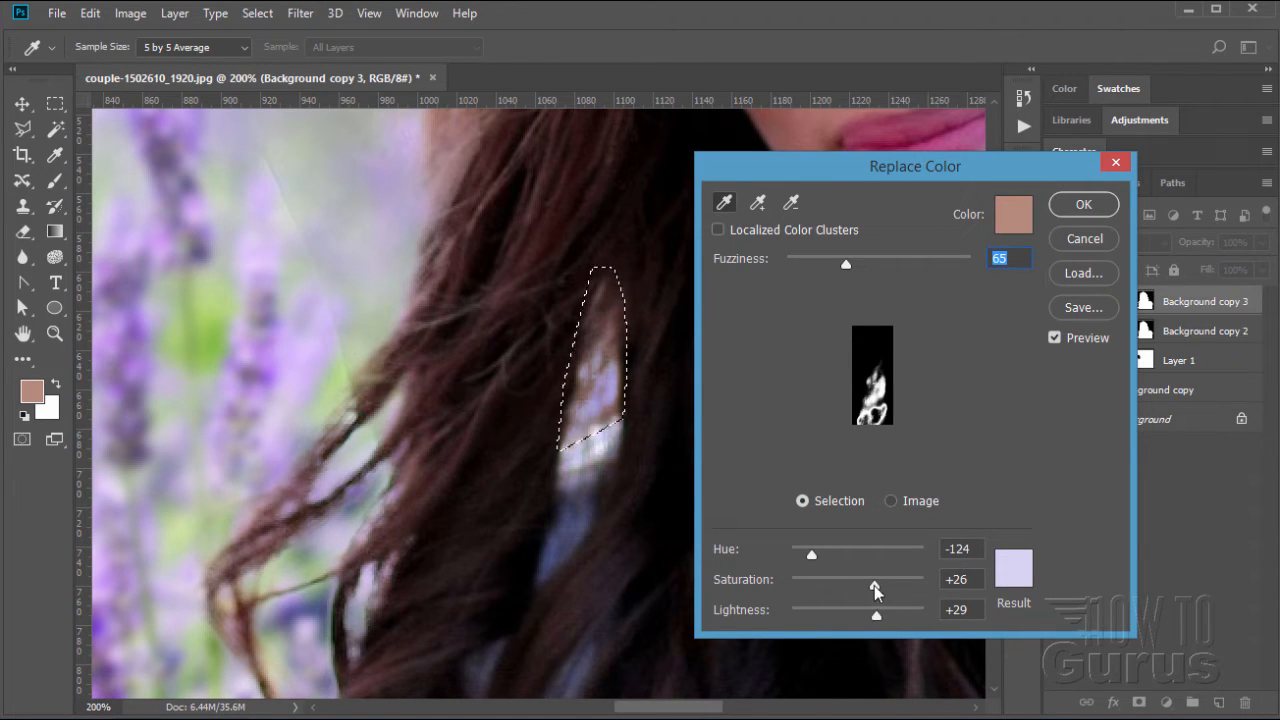
Step: Raise the Replace Color saturation to +39, apply the replacement and deselect the hair gap
{"action": "left_click_drag", "start_coordinate": [876, 586], "coordinate": [884, 586]}
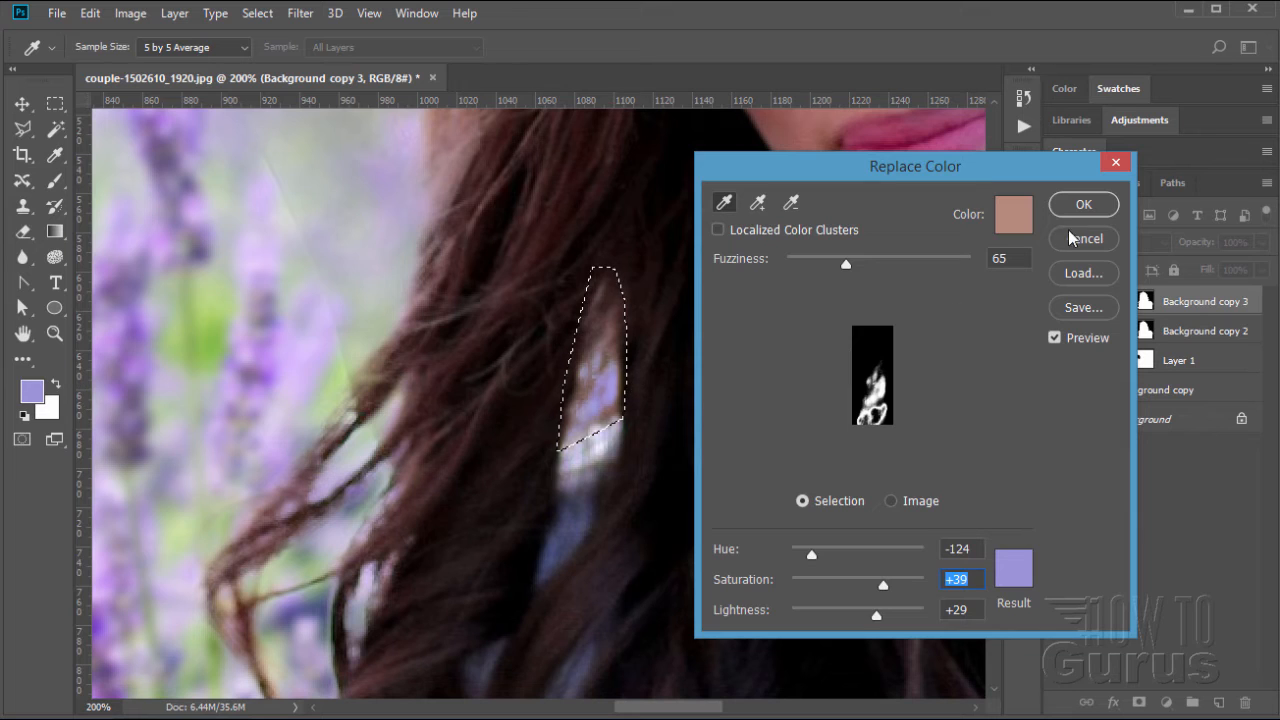
{"action": "left_click", "coordinate": [1077, 205]}
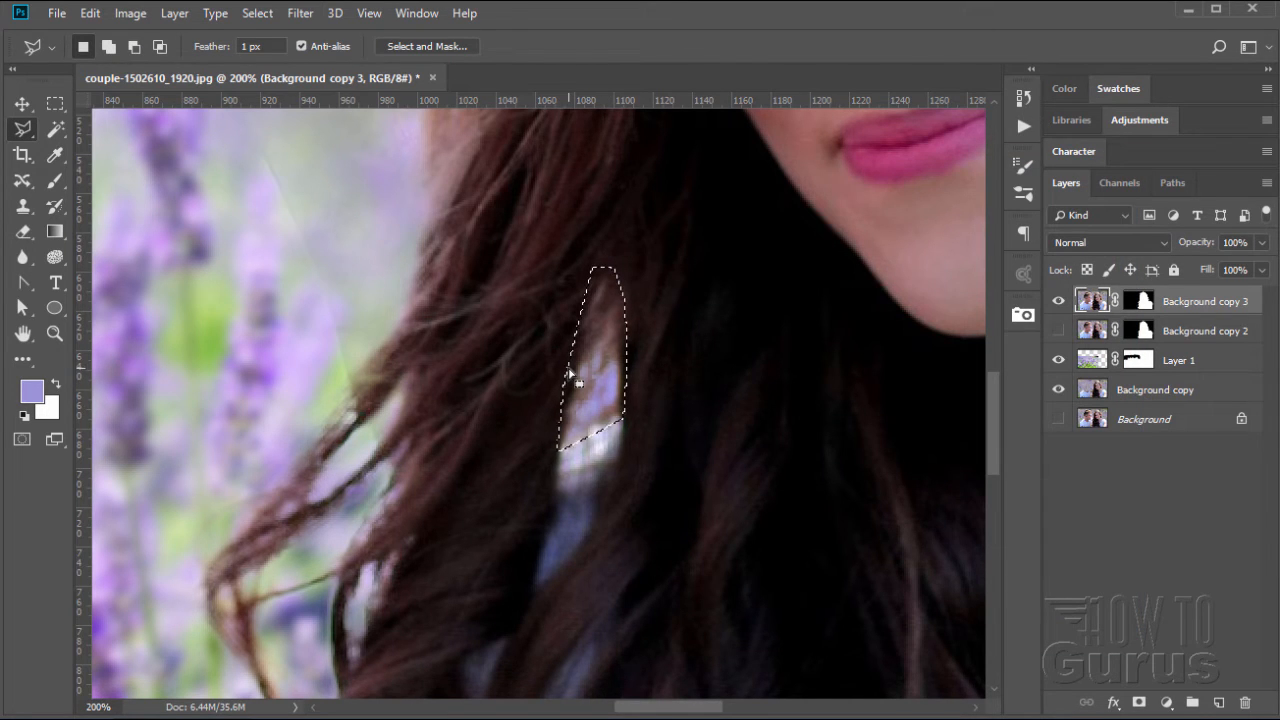
{"action": "key", "text": "v"}
{"action": "left_click", "coordinate": [256, 14]}
{"action": "left_click", "coordinate": [275, 53]}
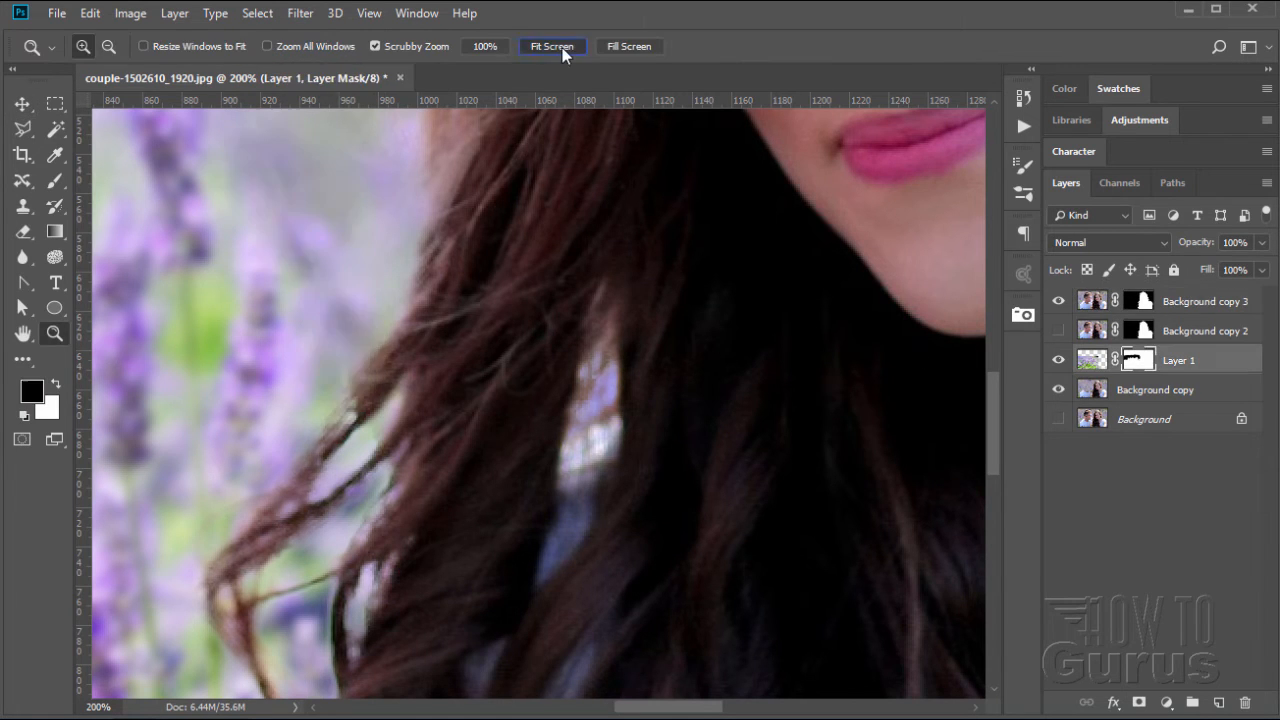
Step: Examine the lower hair and the bottom edge of the photo at 200% for remaining areas of the man's skin
{"action": "left_click", "coordinate": [558, 48]}
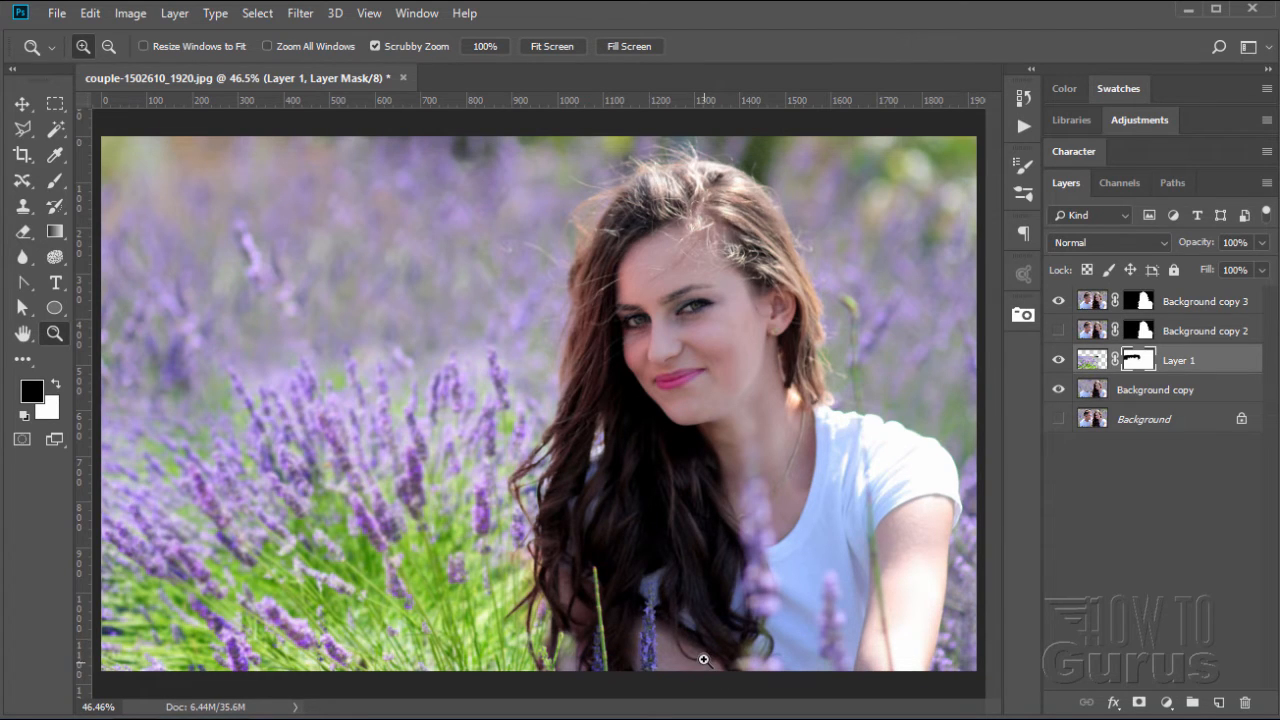
{"action": "left_click", "coordinate": [703, 661]}
{"action": "left_click", "coordinate": [701, 666]}
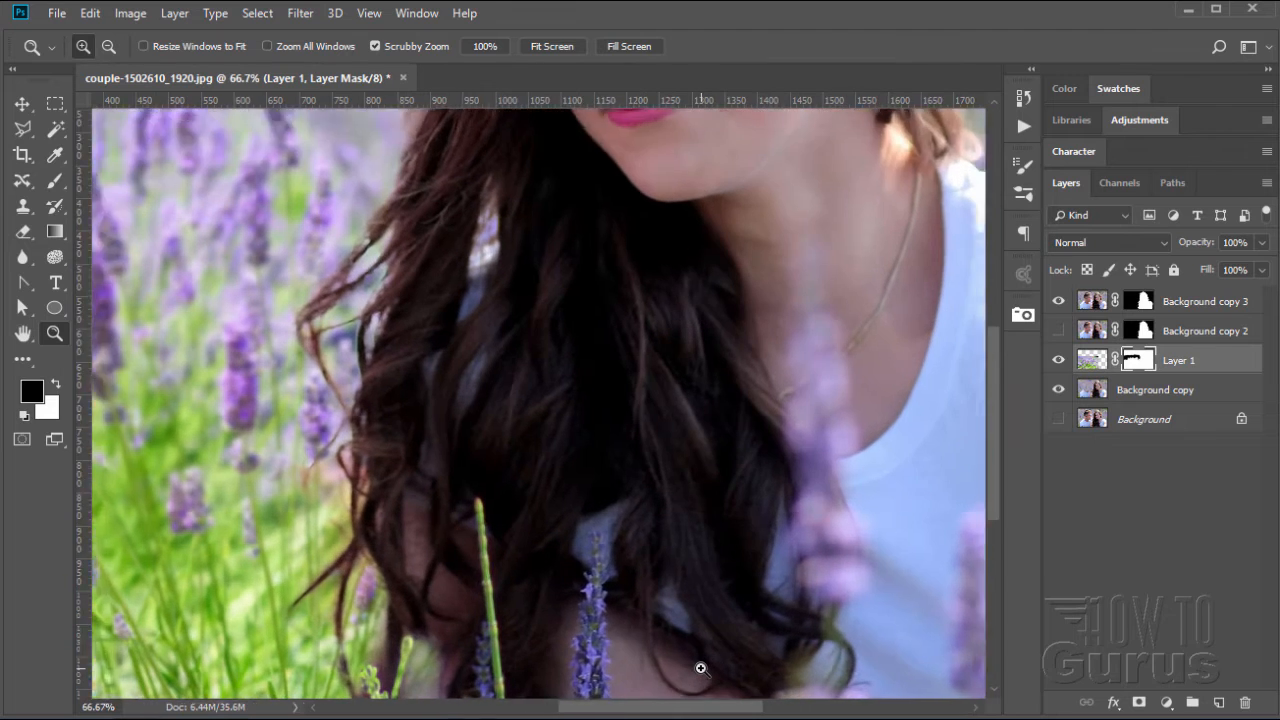
{"action": "left_click", "coordinate": [690, 650]}
{"action": "left_click", "coordinate": [674, 600]}
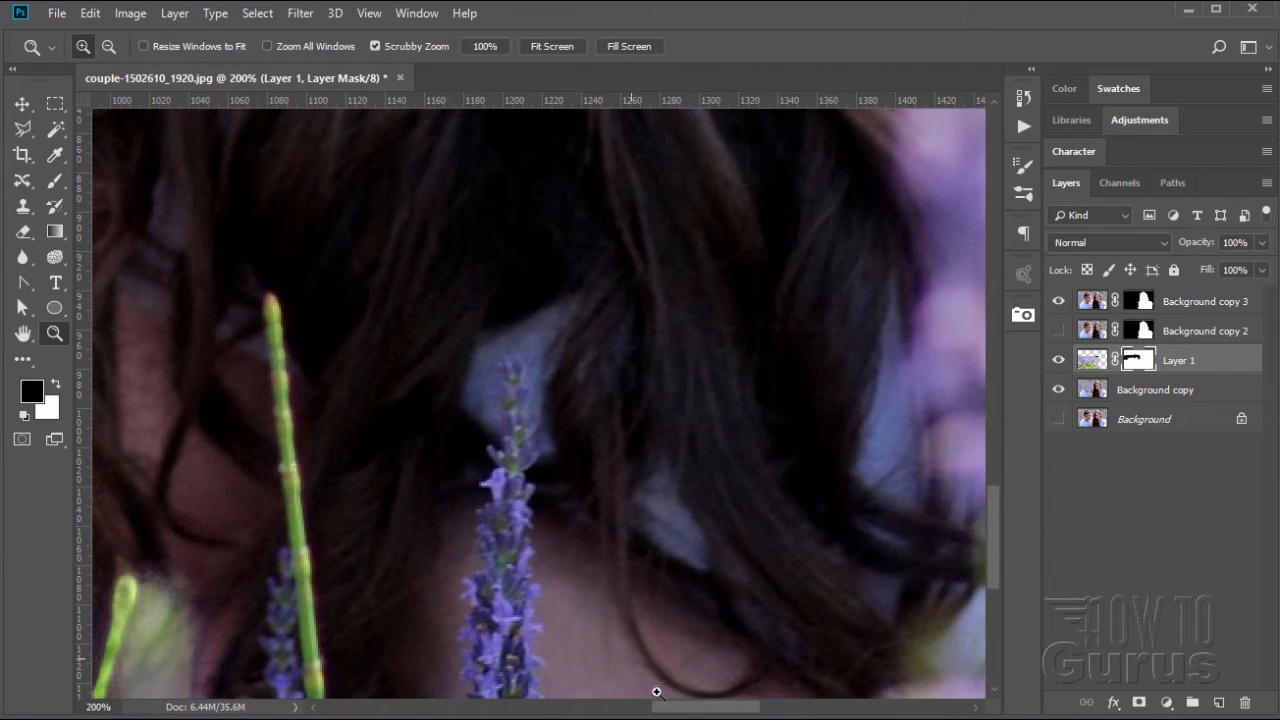
{"action": "left_click_drag", "start_coordinate": [674, 707], "coordinate": [626, 707]}
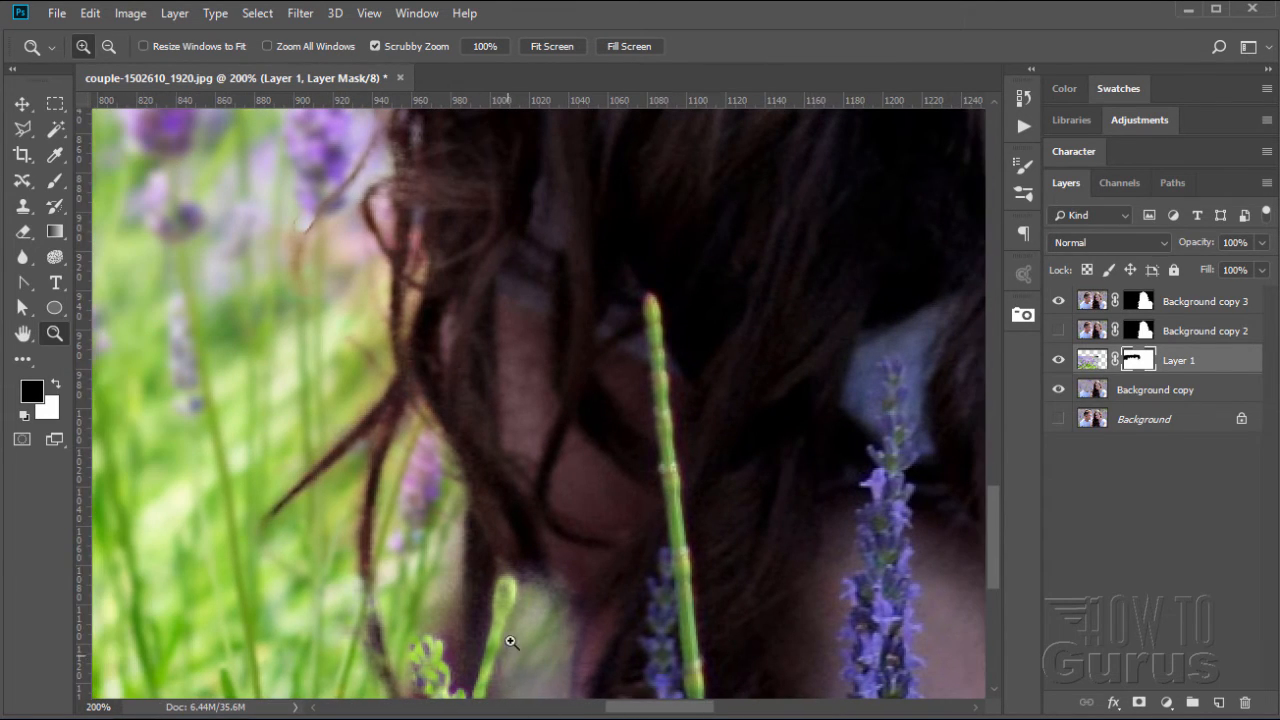
{"action": "scroll", "coordinate": [502, 648], "scroll_direction": "down", "scroll_amount": 1}
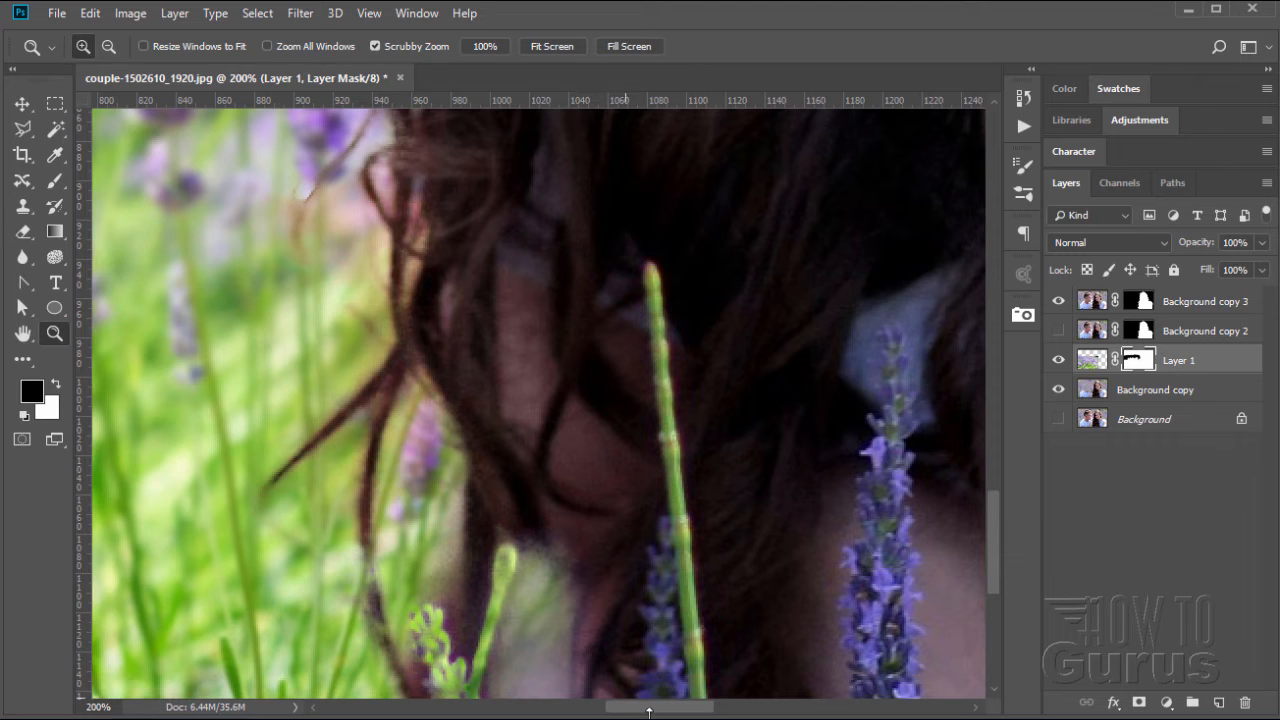
{"action": "left_click_drag", "start_coordinate": [648, 714], "coordinate": [694, 714]}
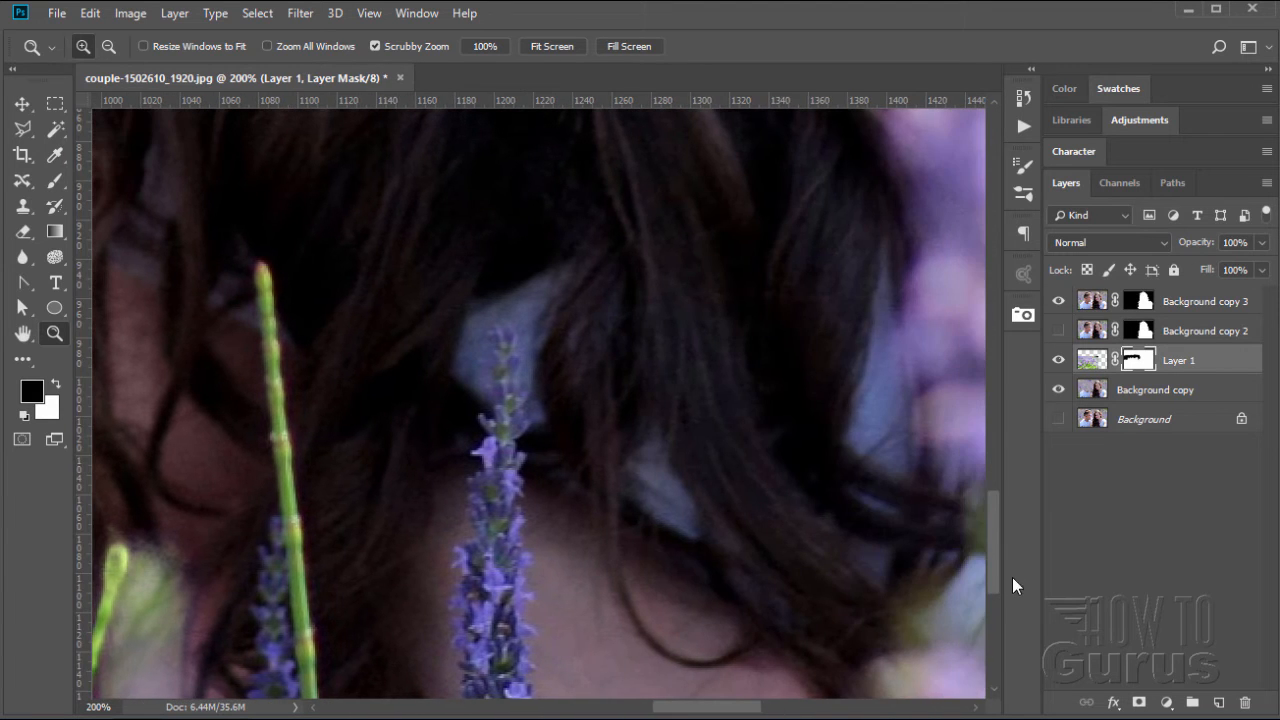
{"action": "mouse_move", "coordinate": [998, 553]}
{"action": "left_mouse_down"}
{"action": "mouse_move", "coordinate": [1001, 594]}
{"action": "mouse_move", "coordinate": [1000, 563]}
{"action": "left_mouse_up"}
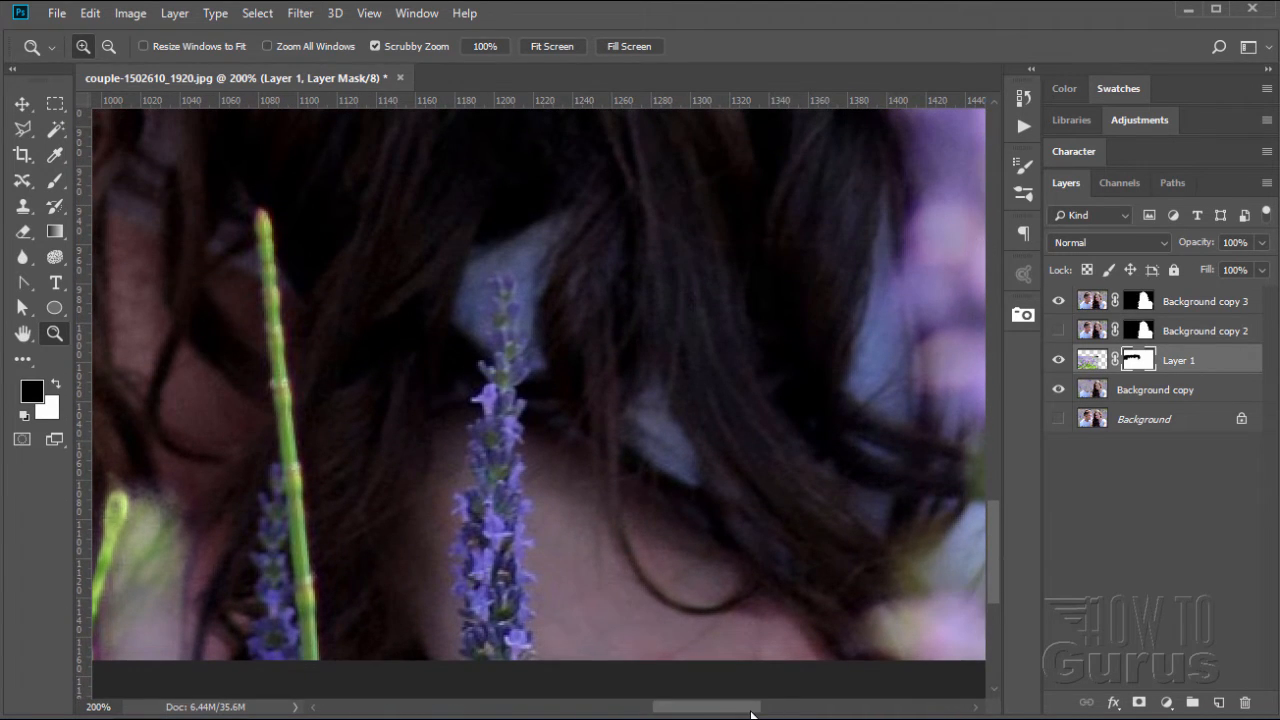
{"action": "left_click_drag", "start_coordinate": [752, 714], "coordinate": [764, 714]}
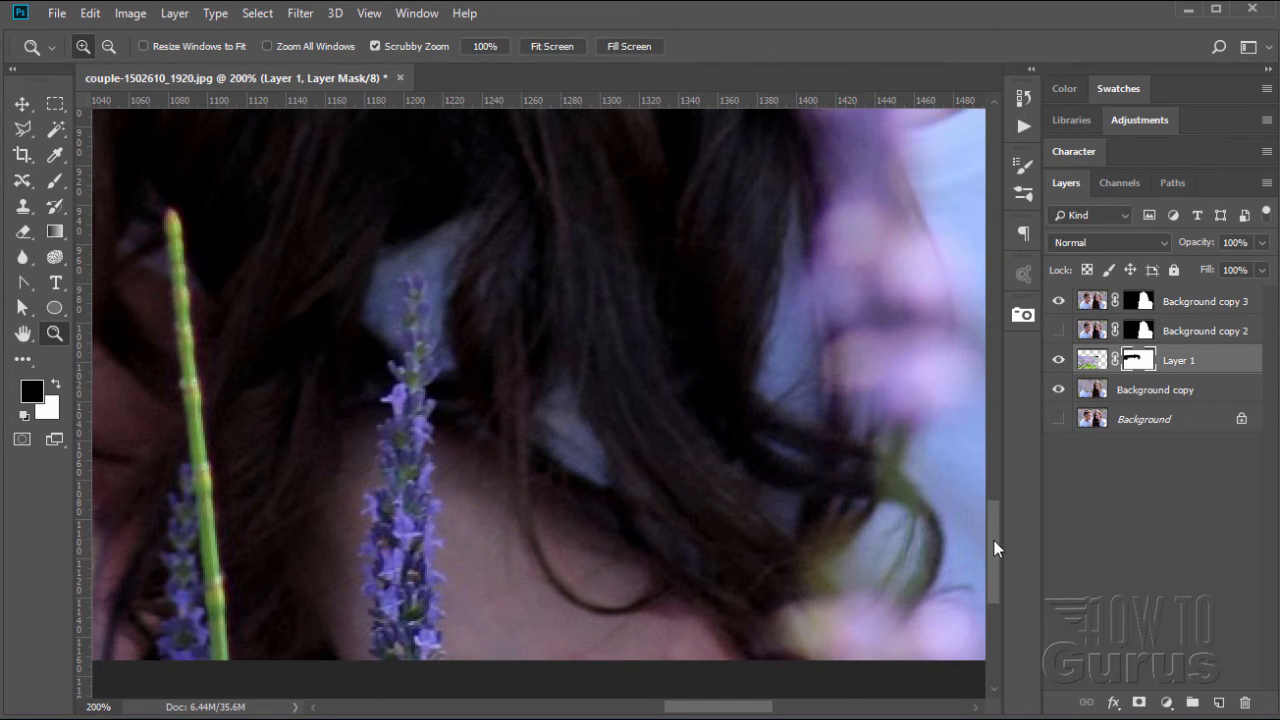
{"action": "left_click_drag", "start_coordinate": [994, 541], "coordinate": [997, 537]}
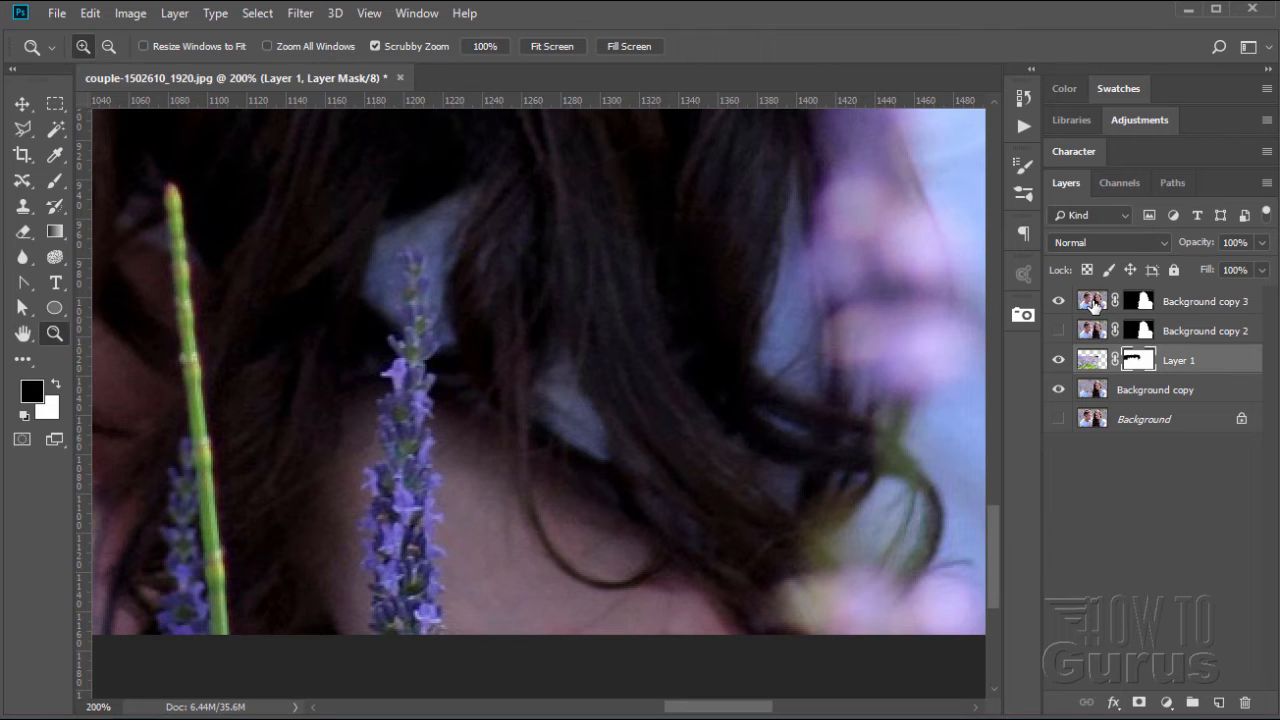
Step: On Background copy 3's image, select the skin area below the hair around the blue lavender stalk with the Polygonal Lasso tool
{"action": "left_click", "coordinate": [1093, 303]}
{"action": "left_click", "coordinate": [23, 129]}
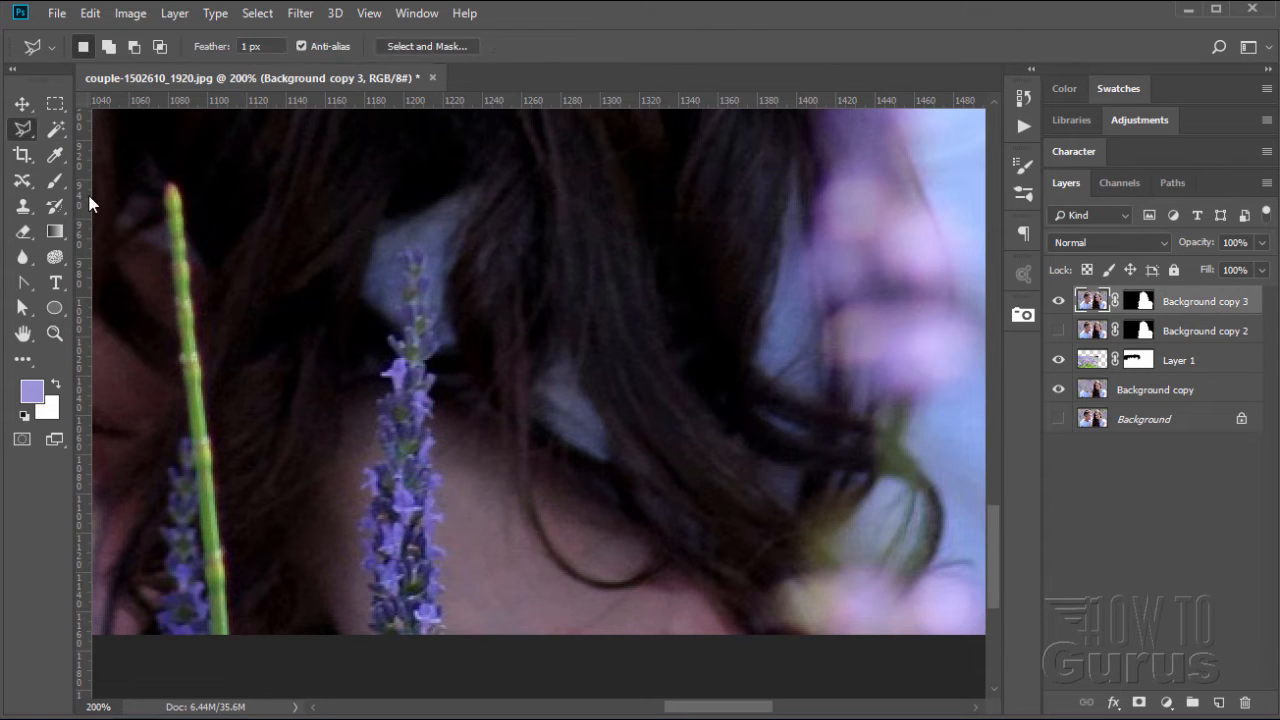
{"action": "left_click", "coordinate": [329, 384]}
{"action": "left_click", "coordinate": [308, 541]}
{"action": "left_click", "coordinate": [323, 625]}
{"action": "left_click", "coordinate": [348, 645]}
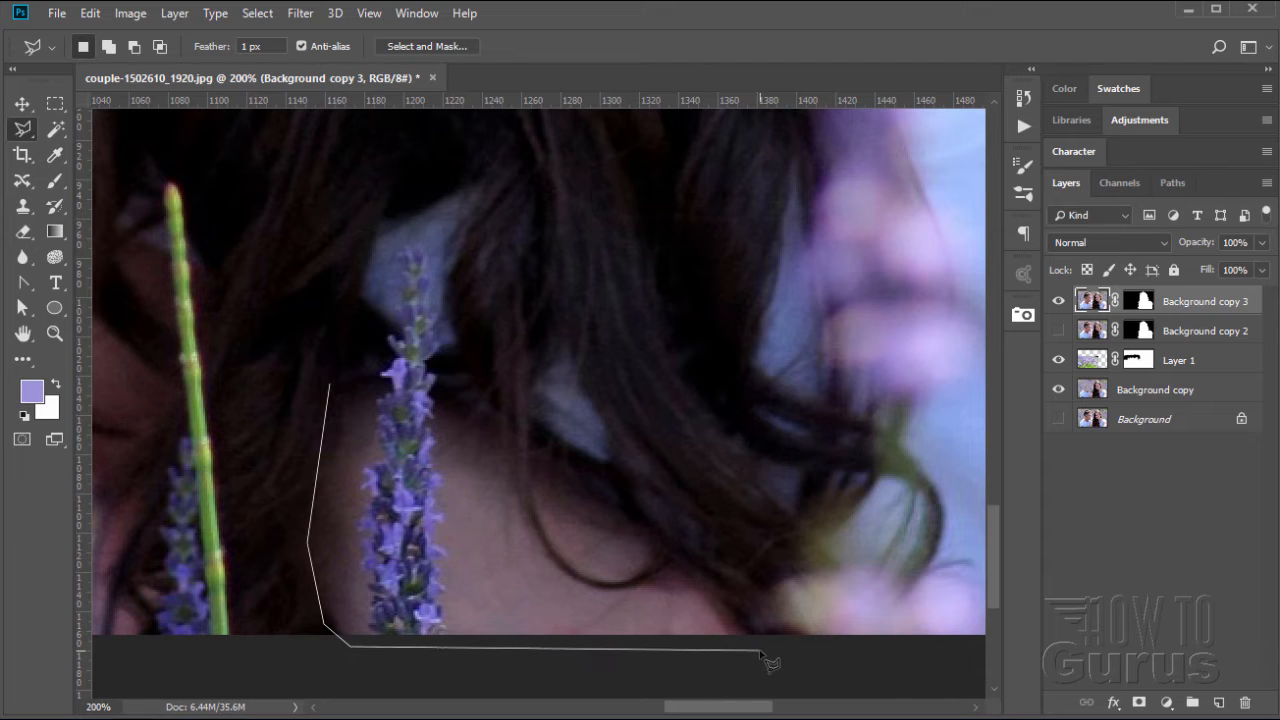
{"action": "left_click", "coordinate": [760, 643]}
{"action": "left_click", "coordinate": [674, 548]}
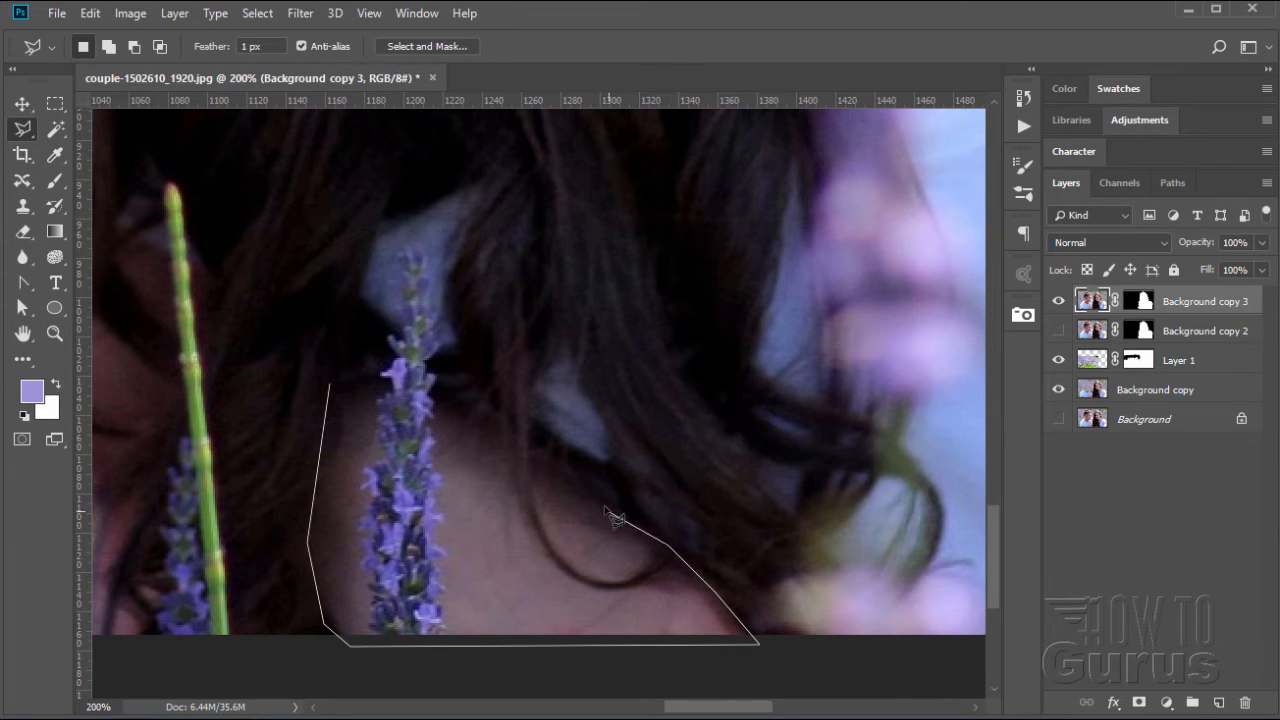
{"action": "left_click", "coordinate": [521, 435]}
{"action": "left_click", "coordinate": [460, 398]}
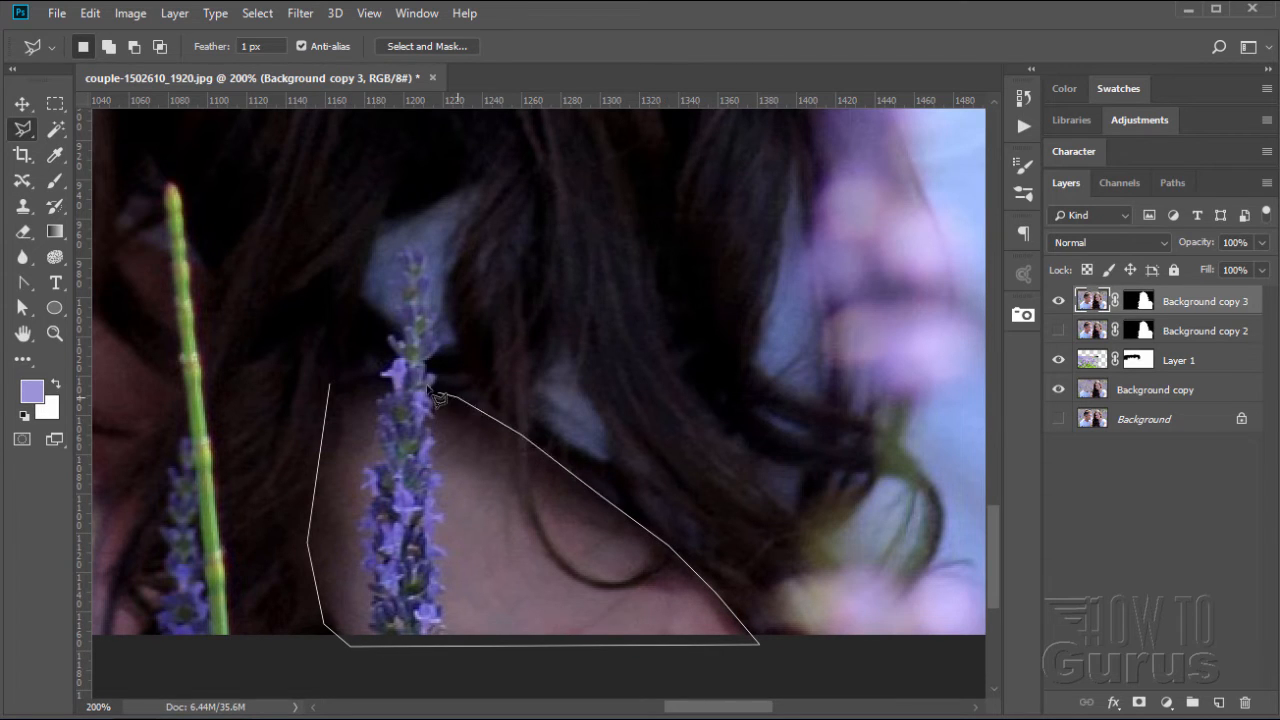
{"action": "left_click", "coordinate": [395, 373]}
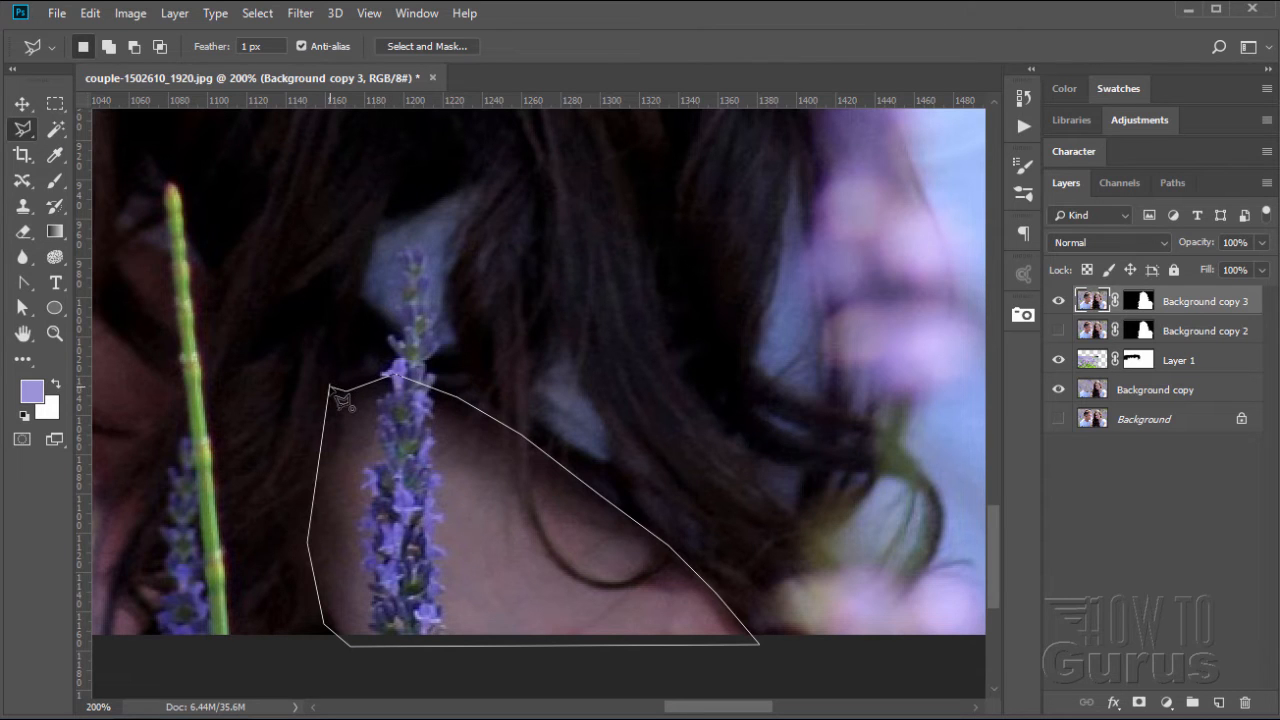
{"action": "left_click", "coordinate": [338, 398]}
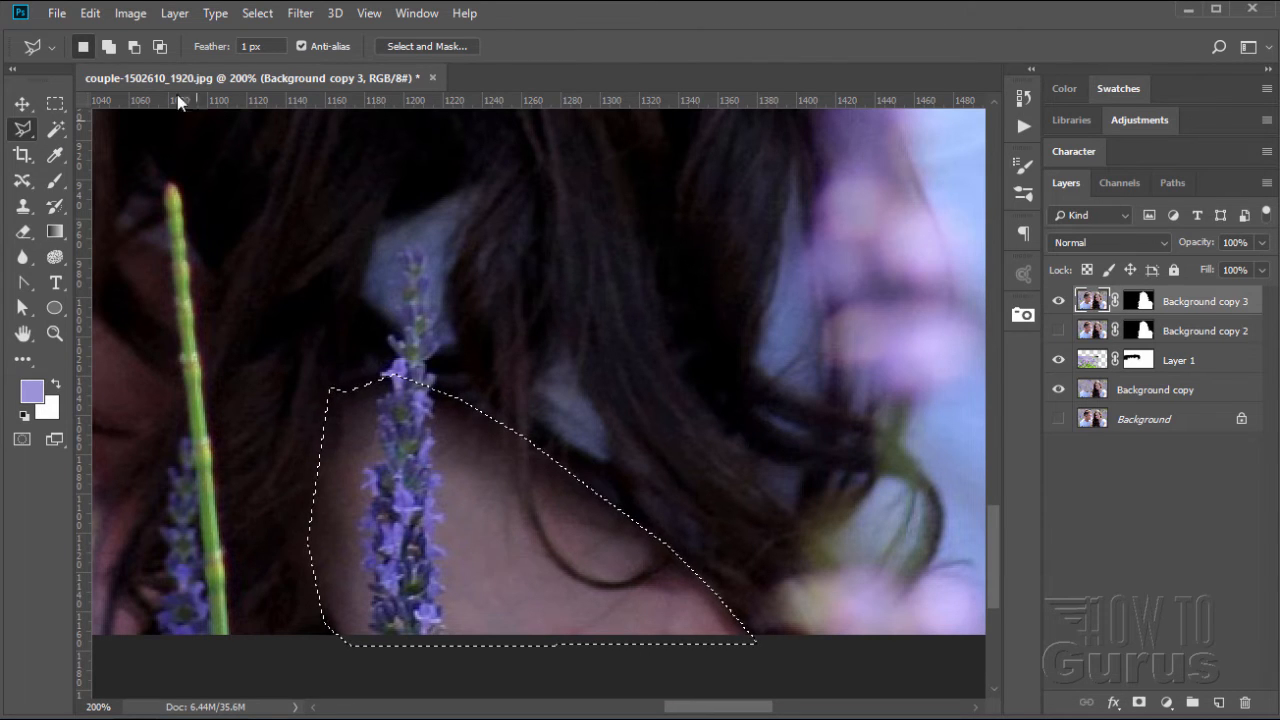
Step: Start Replace Color on the selected area and sample the man's skin beside the lavender stalk as the color to replace
{"action": "left_click", "coordinate": [131, 14]}
{"action": "mouse_move", "coordinate": [161, 66]}
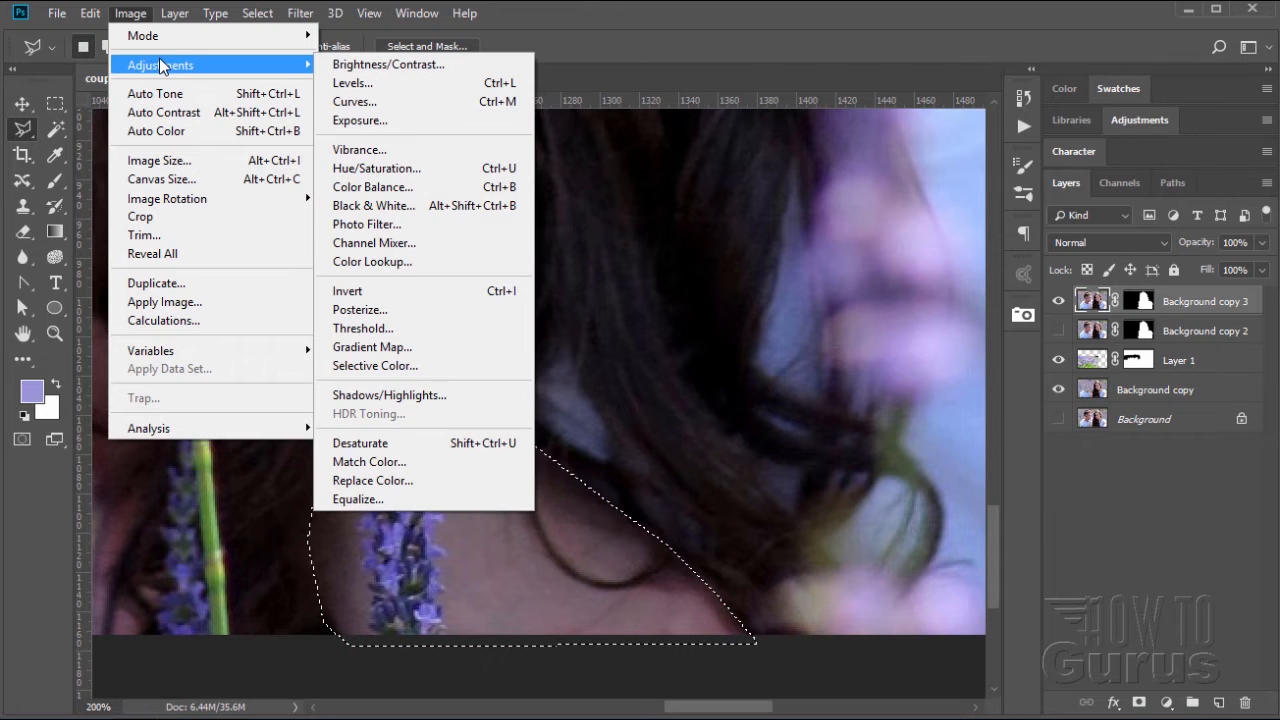
{"action": "left_click", "coordinate": [387, 480]}
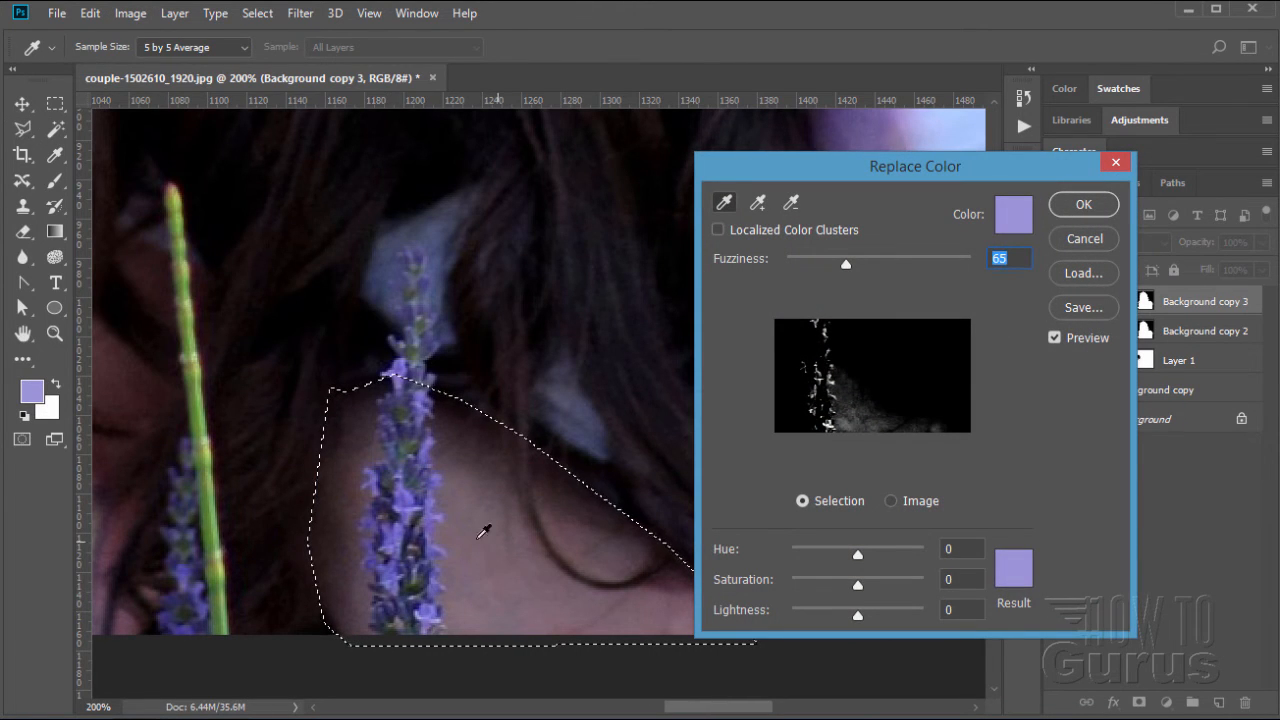
{"action": "left_click", "coordinate": [500, 562]}
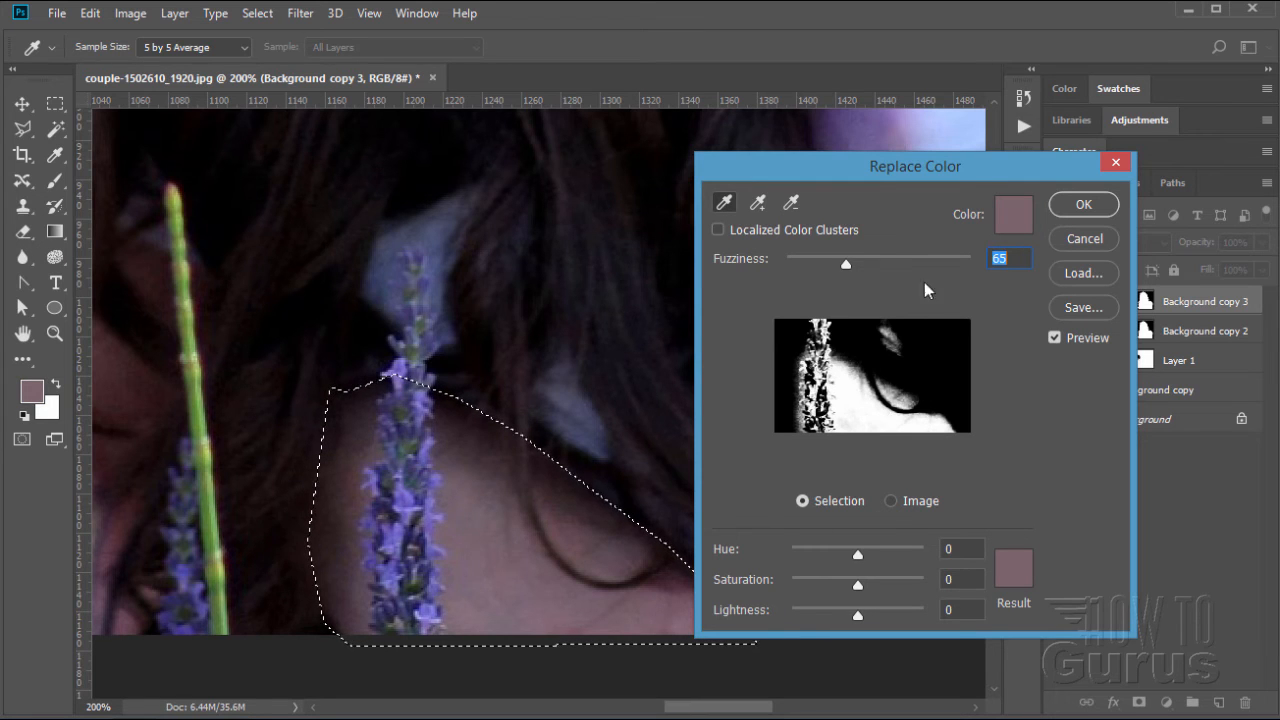
{"action": "left_click_drag", "start_coordinate": [860, 175], "coordinate": [905, 122]}
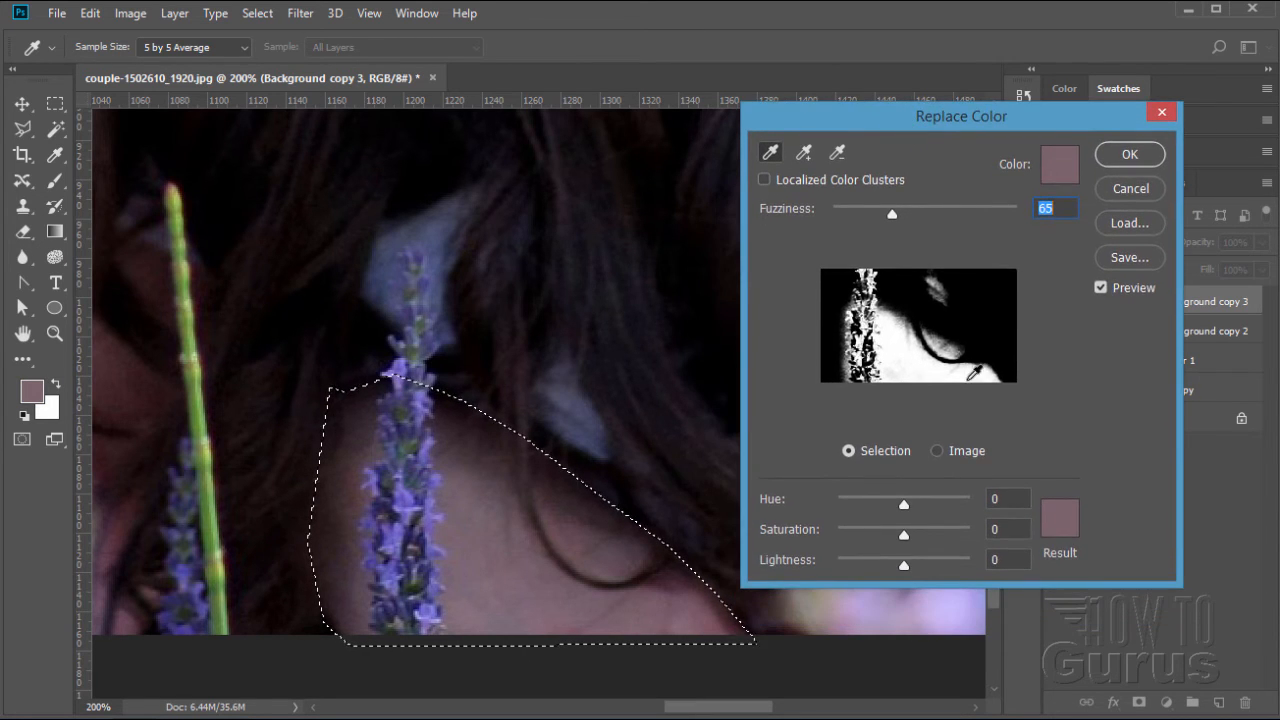
Step: Set the Replace Color result to muted blue, hue 237°, saturation 29%, brightness 39%, sampled from the recolored hair gap above the selection
{"action": "left_click", "coordinate": [1057, 520]}
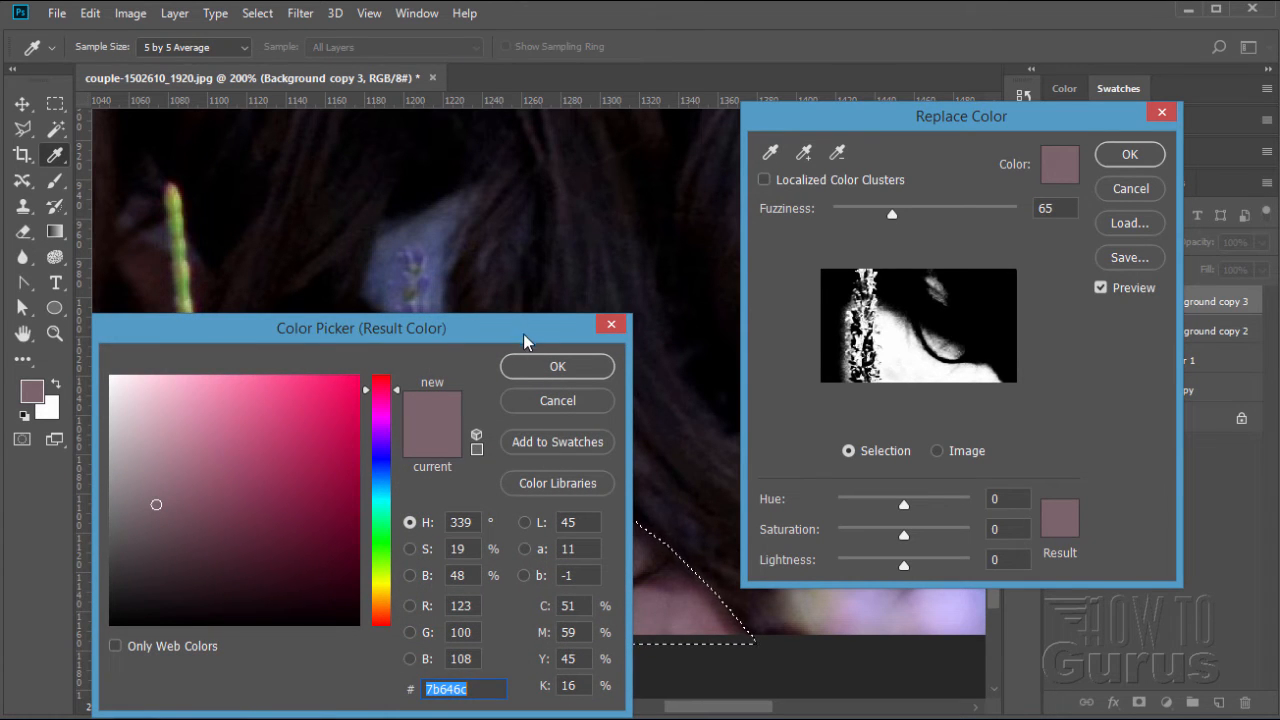
{"action": "left_click_drag", "start_coordinate": [524, 342], "coordinate": [342, 441]}
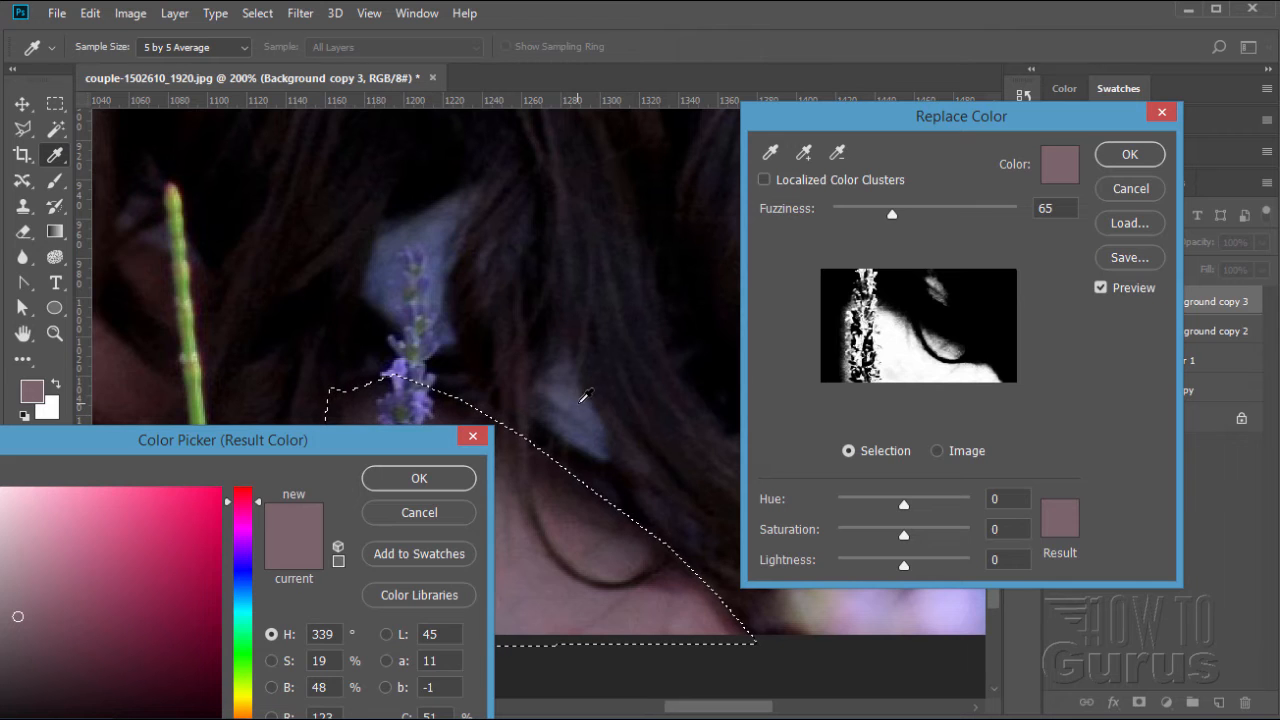
{"action": "left_click", "coordinate": [589, 411]}
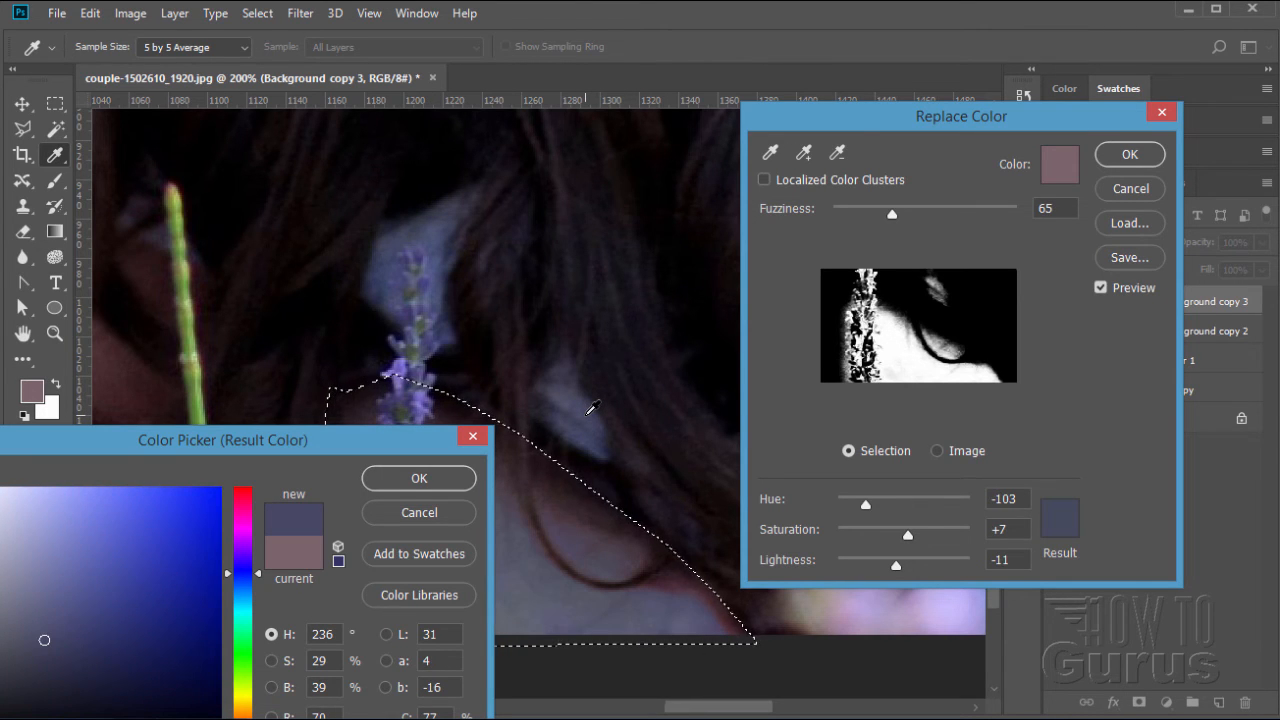
{"action": "left_click", "coordinate": [592, 406]}
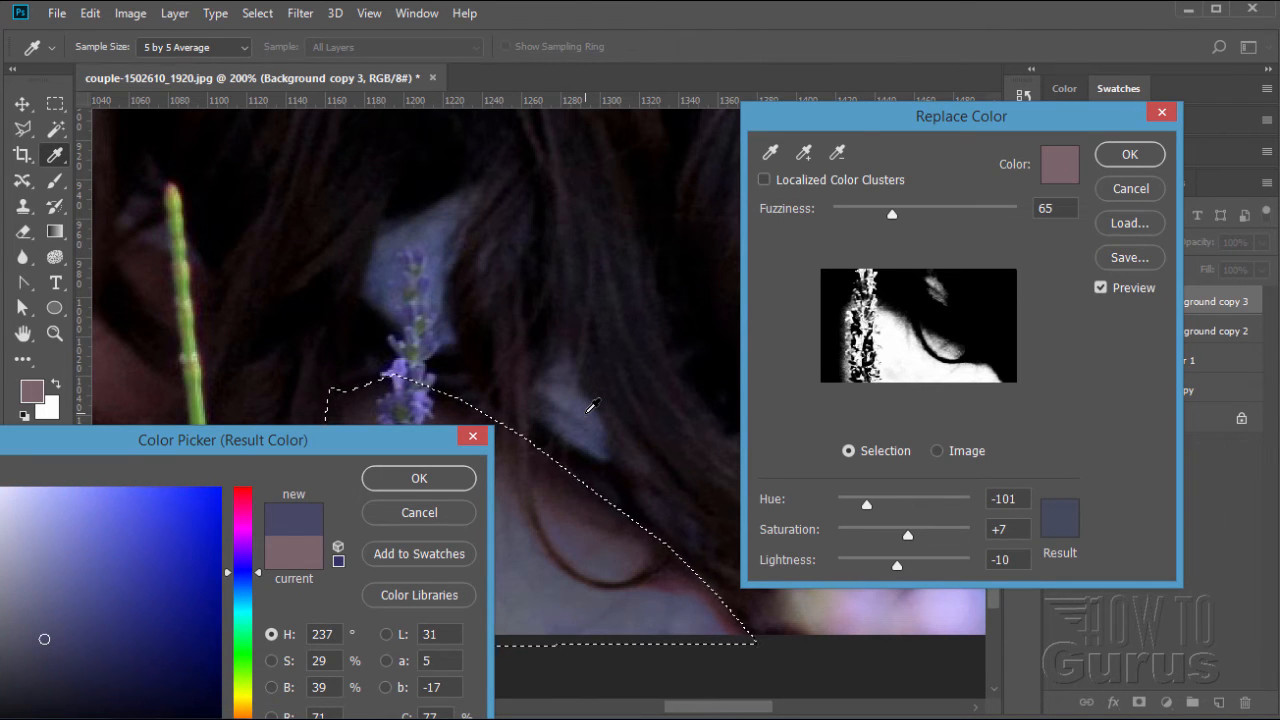
{"action": "left_click", "coordinate": [443, 477]}
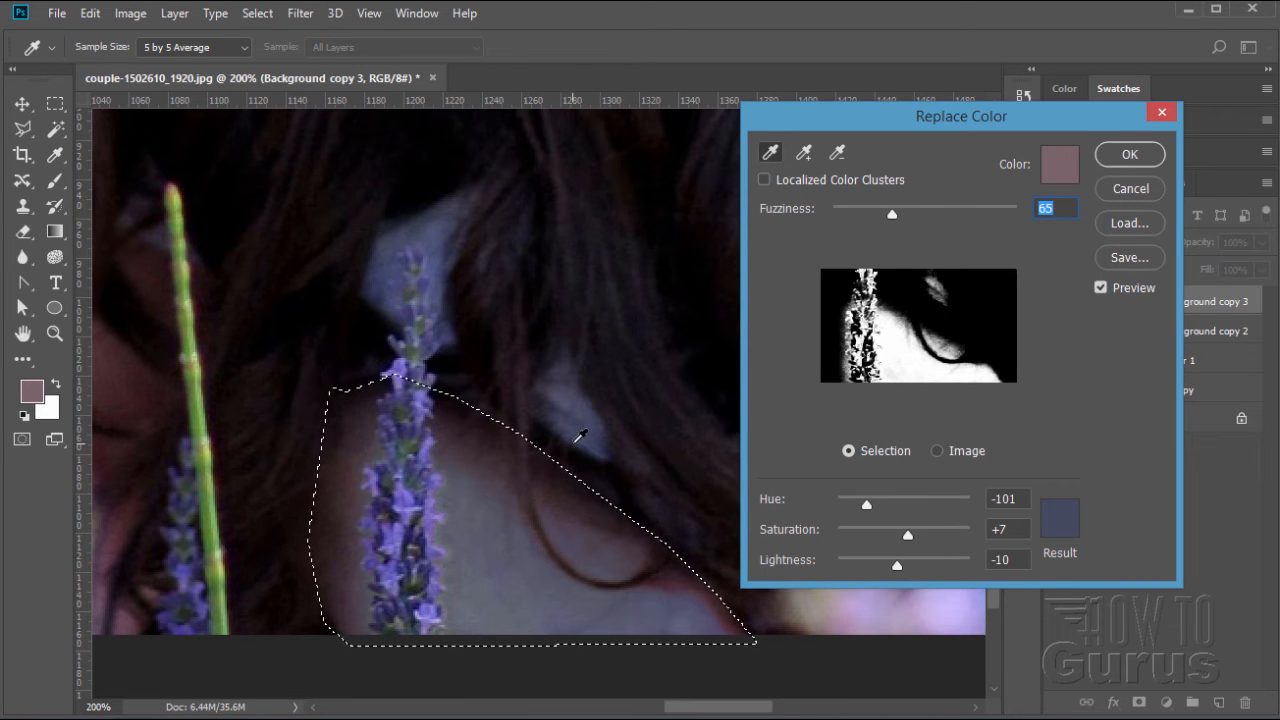
Step: Set fuzziness to 134, saturation to +32 and lightness to +1, apply the color replacement and deselect the skin area
{"action": "left_click_drag", "start_coordinate": [890, 218], "coordinate": [956, 206]}
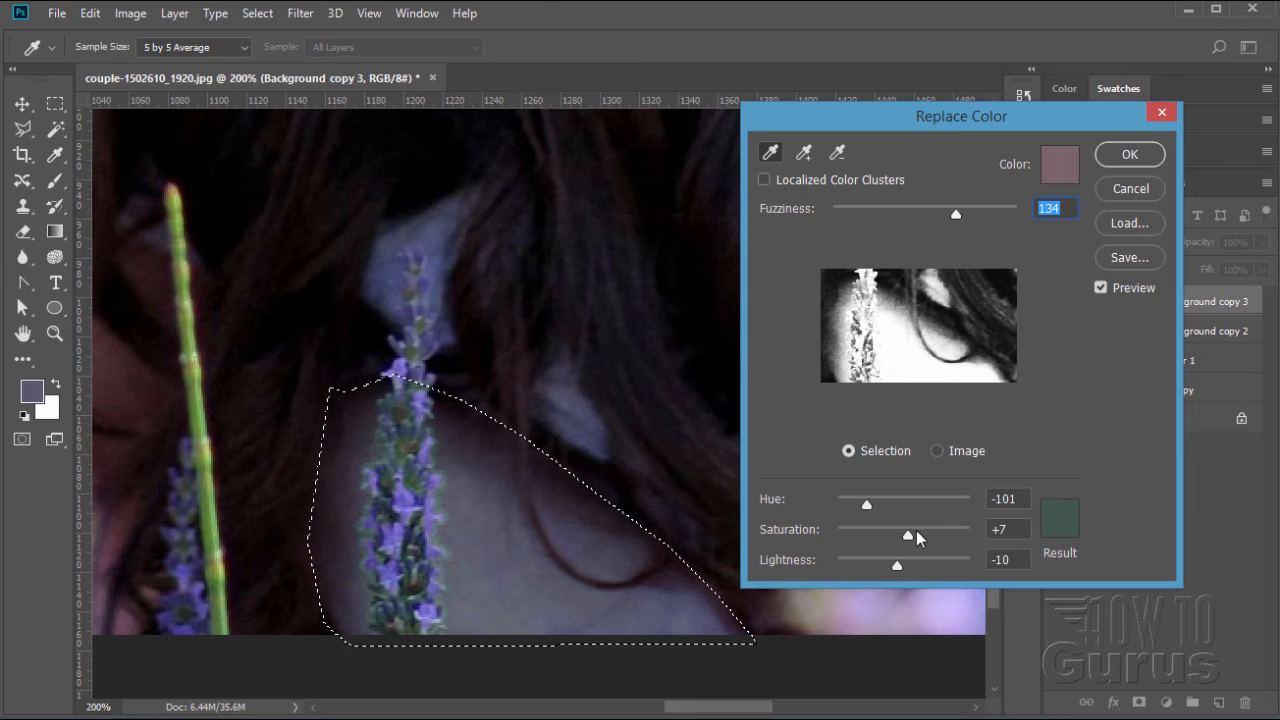
{"action": "left_click_drag", "start_coordinate": [898, 569], "coordinate": [926, 538]}
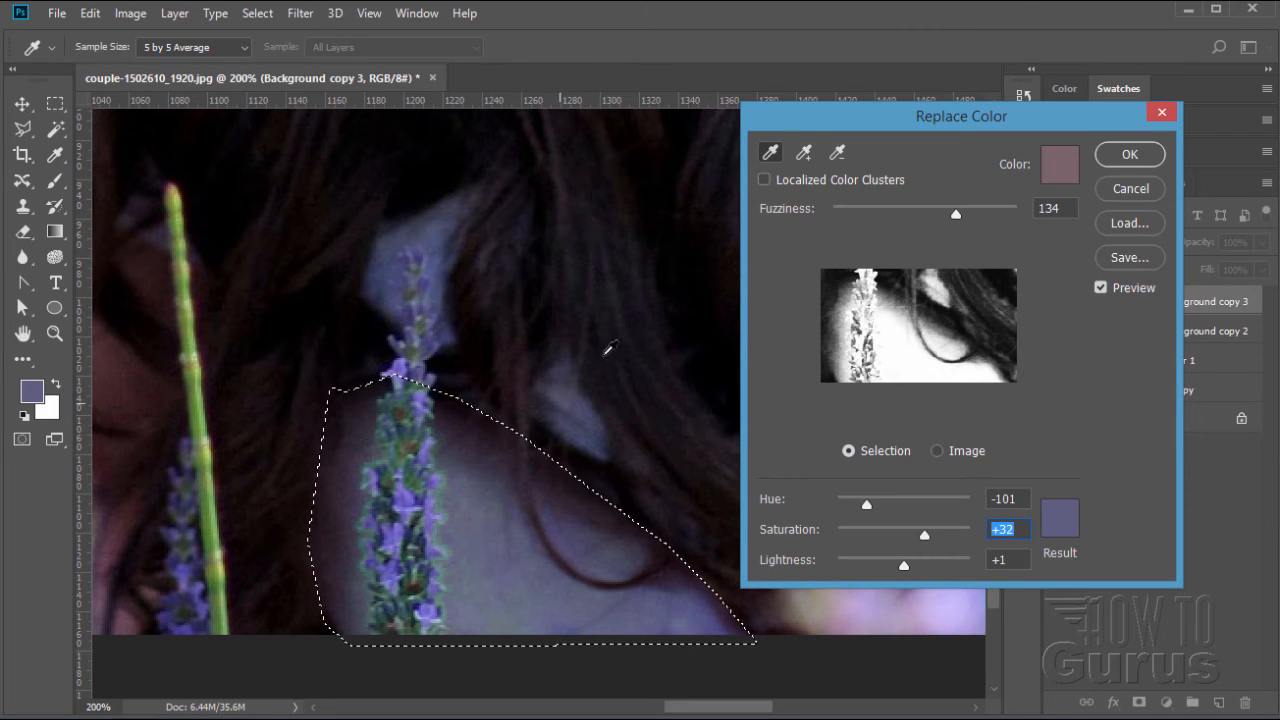
{"action": "left_click", "coordinate": [948, 211]}
{"action": "key", "text": "Return"}
{"action": "left_click", "coordinate": [257, 13]}
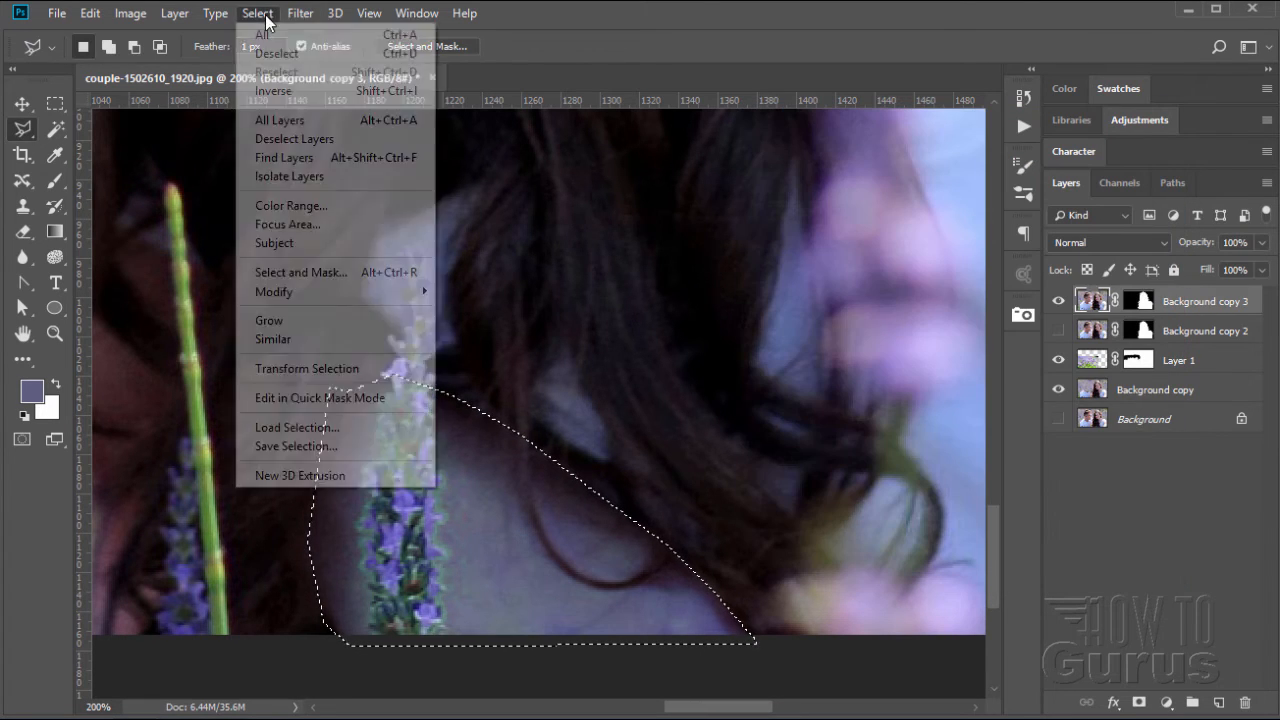
{"action": "left_click", "coordinate": [284, 51]}
Step: Set up a crop of the whole photo with the 4 : 5 (8 : 10) ratio, swapped to landscape 5 by 4
{"action": "left_click", "coordinate": [55, 333]}
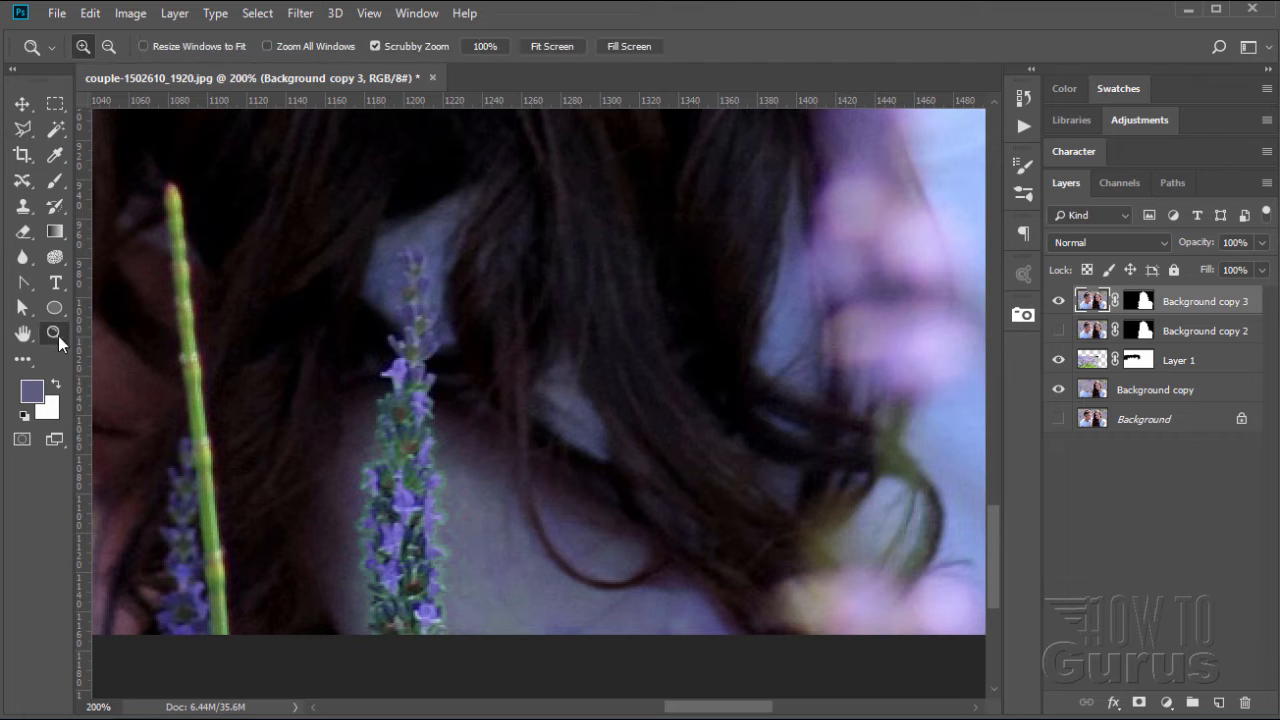
{"action": "left_click", "coordinate": [555, 47]}
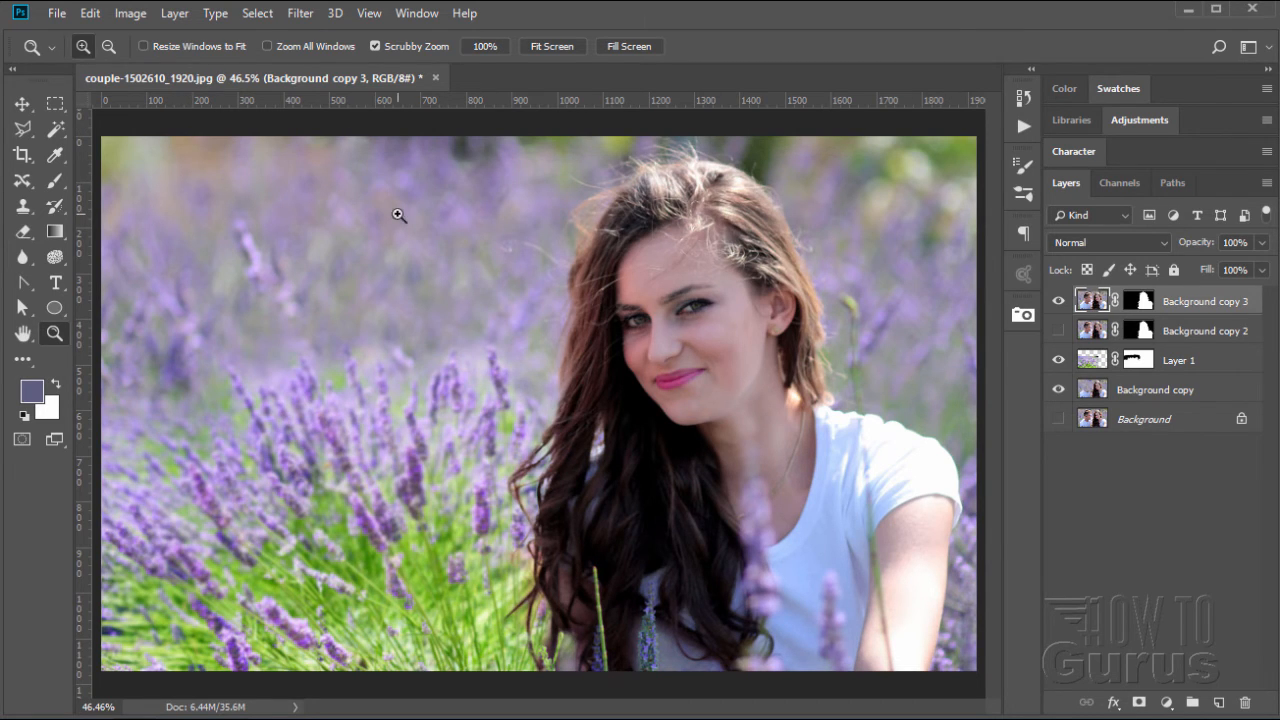
{"action": "key", "text": "v"}
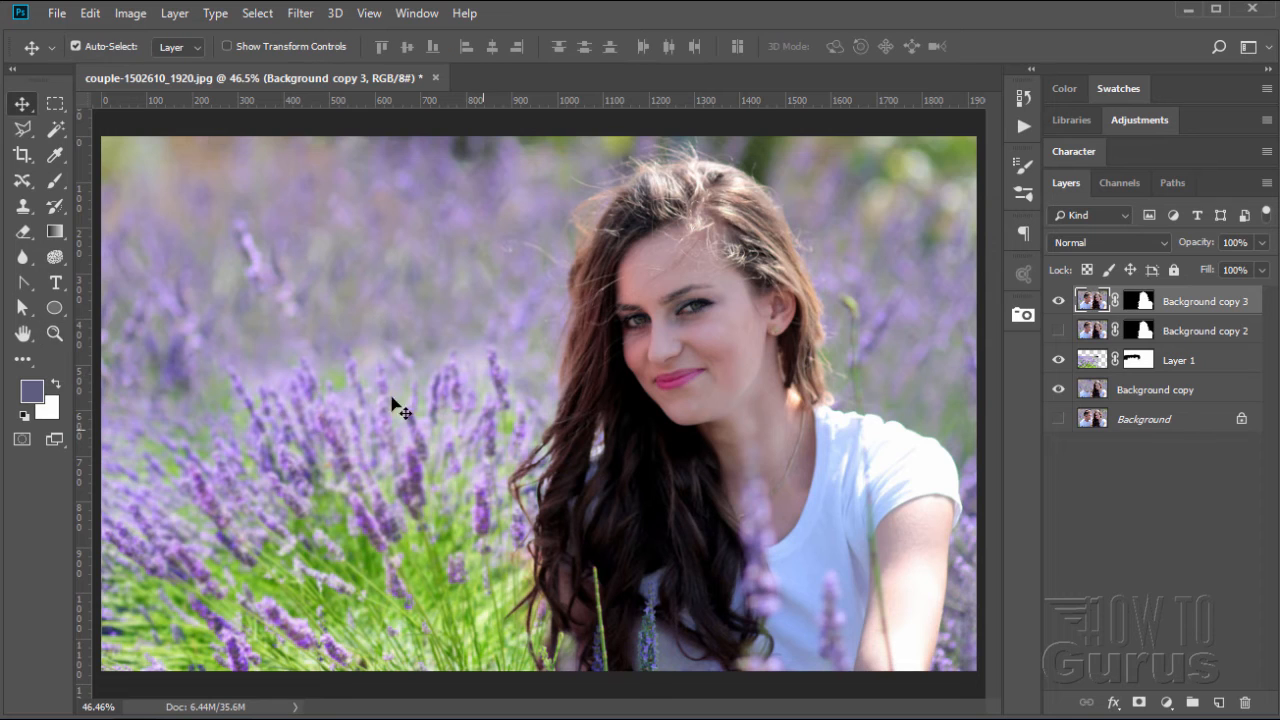
{"action": "left_click", "coordinate": [24, 157]}
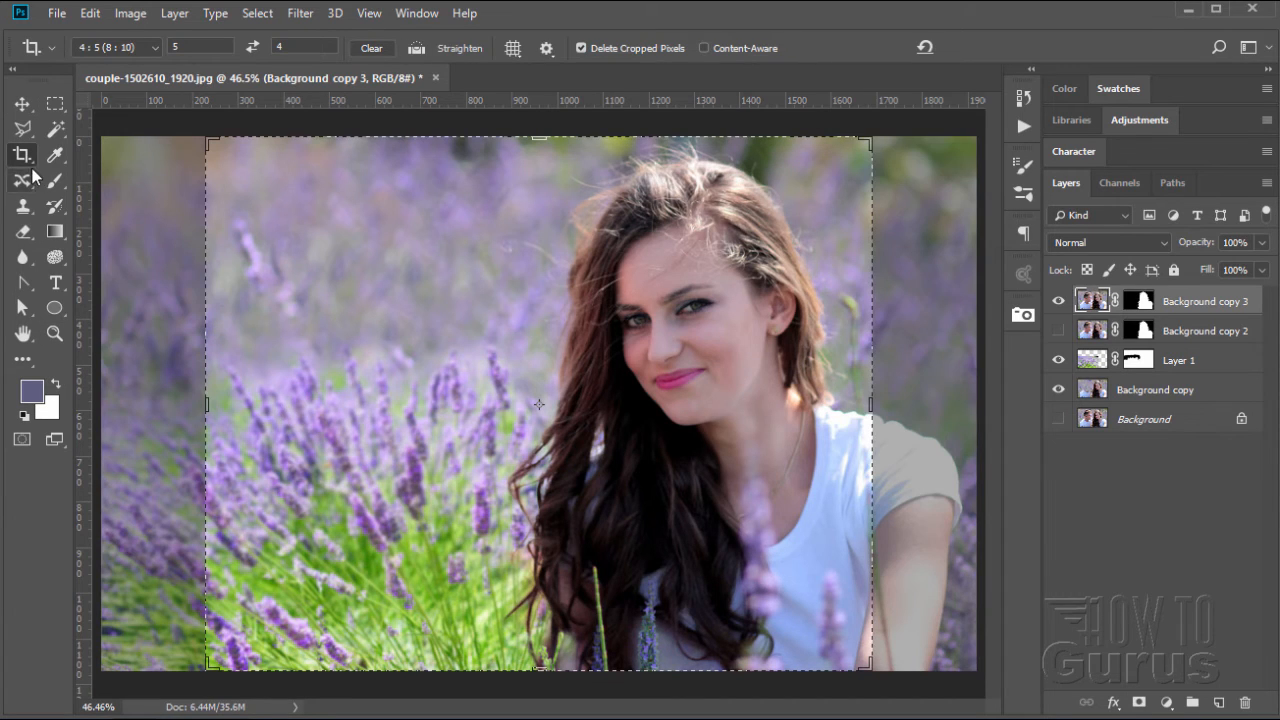
{"action": "left_click", "coordinate": [158, 50]}
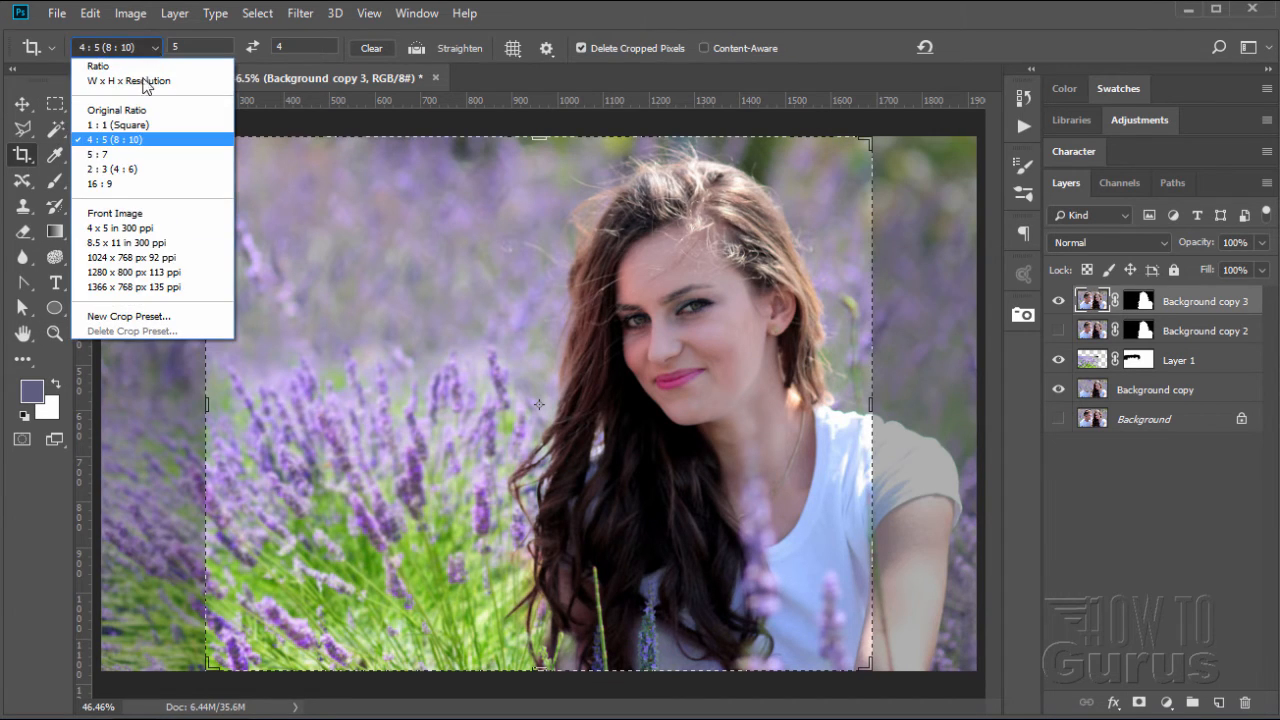
{"action": "left_click", "coordinate": [120, 140]}
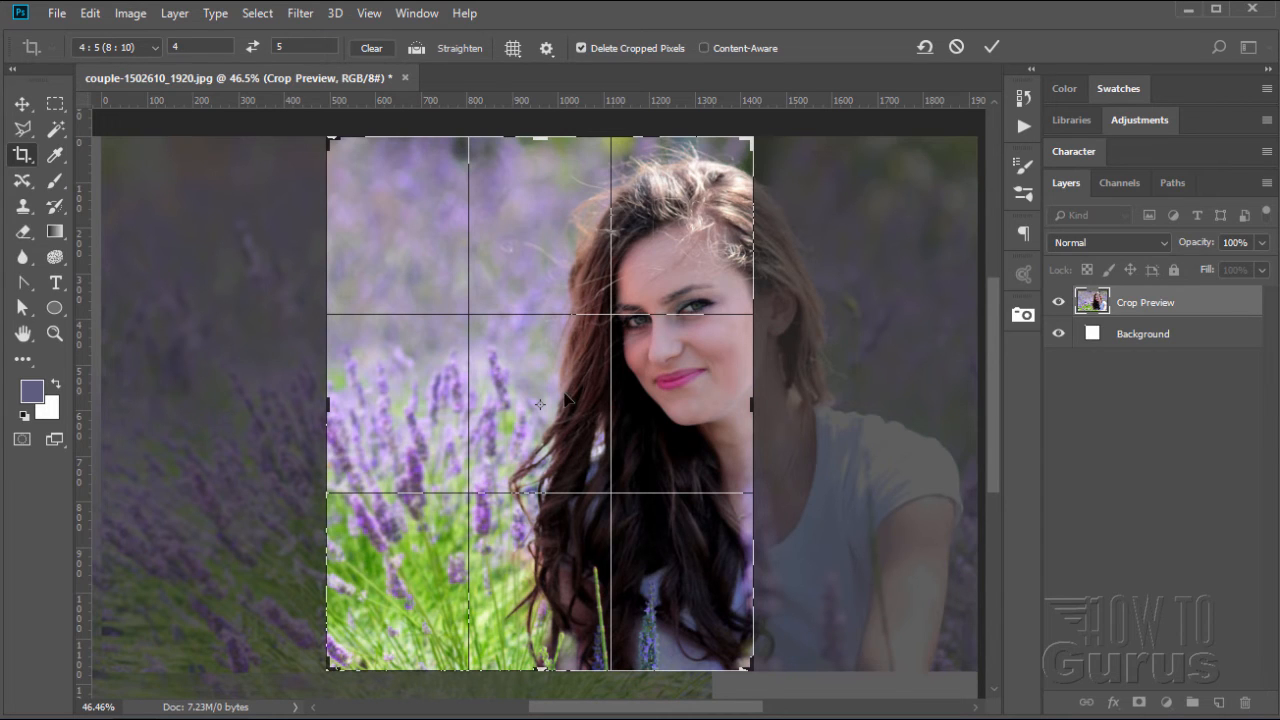
{"action": "left_click", "coordinate": [253, 48]}
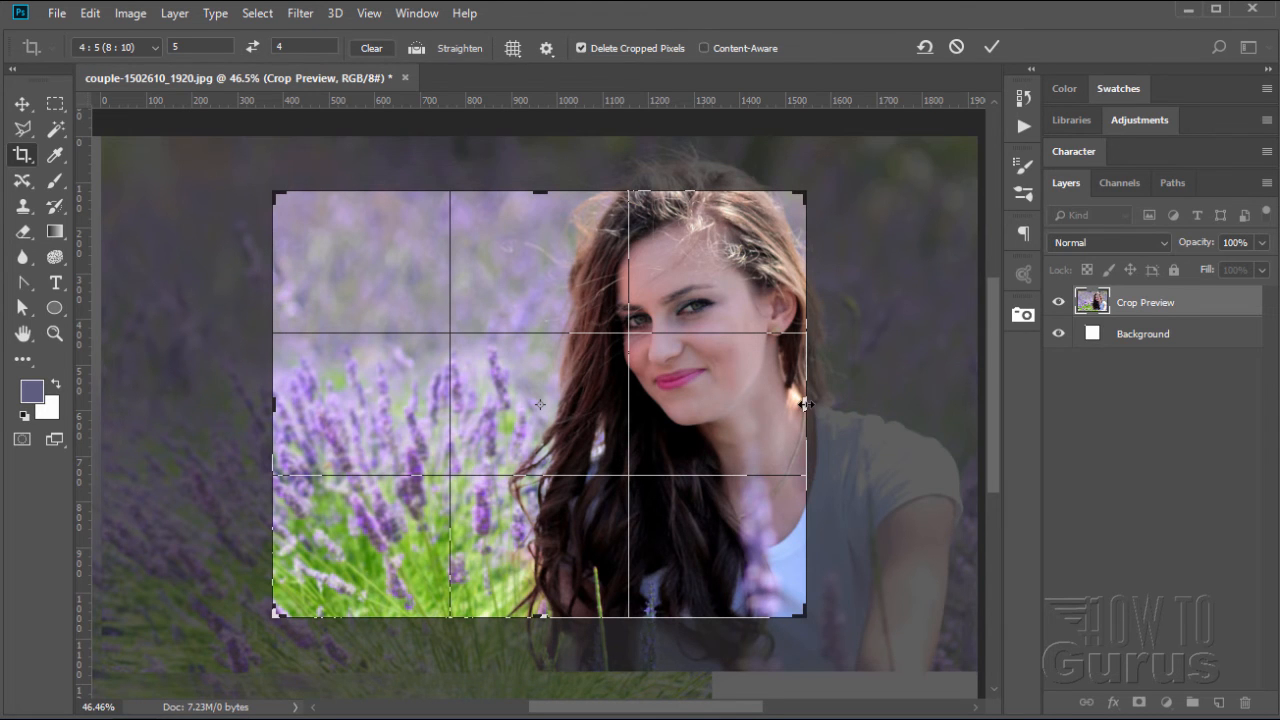
Step: Enlarge the crop frame to the photo's full height, align it with the photo's right edge around the woman, and apply the crop
{"action": "left_click_drag", "start_coordinate": [806, 404], "coordinate": [890, 402]}
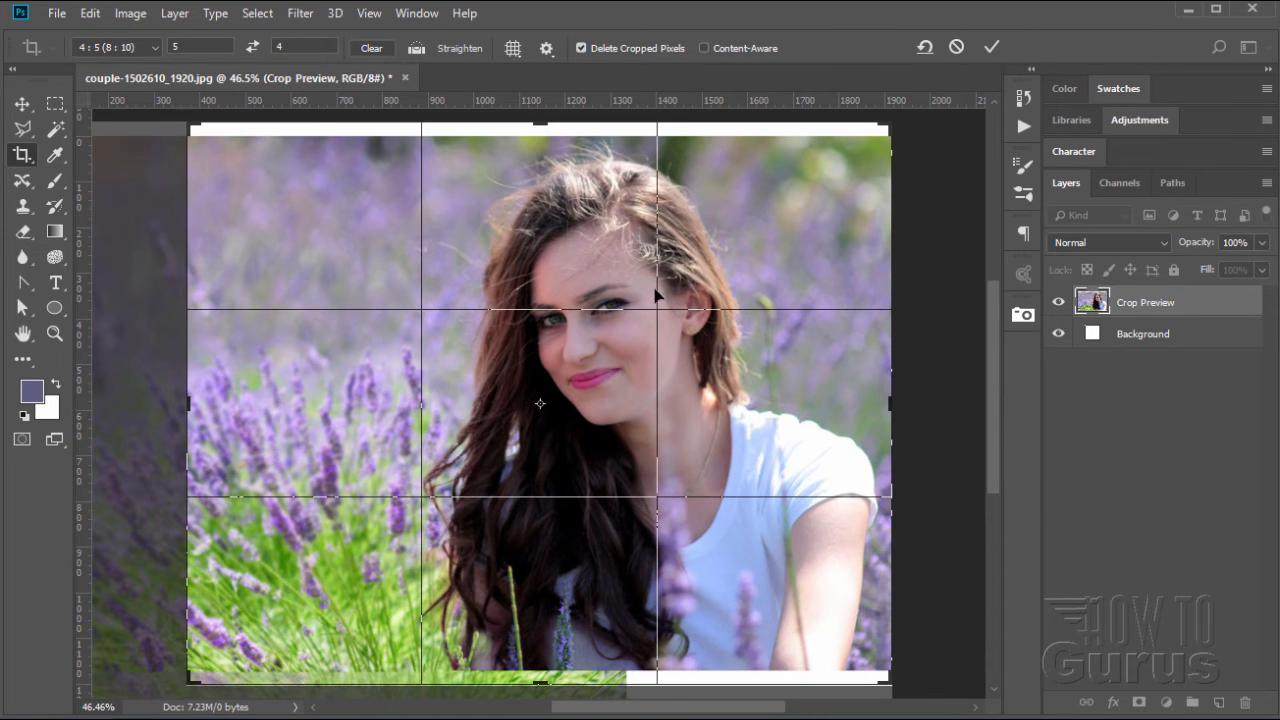
{"action": "left_click_drag", "start_coordinate": [550, 128], "coordinate": [552, 133]}
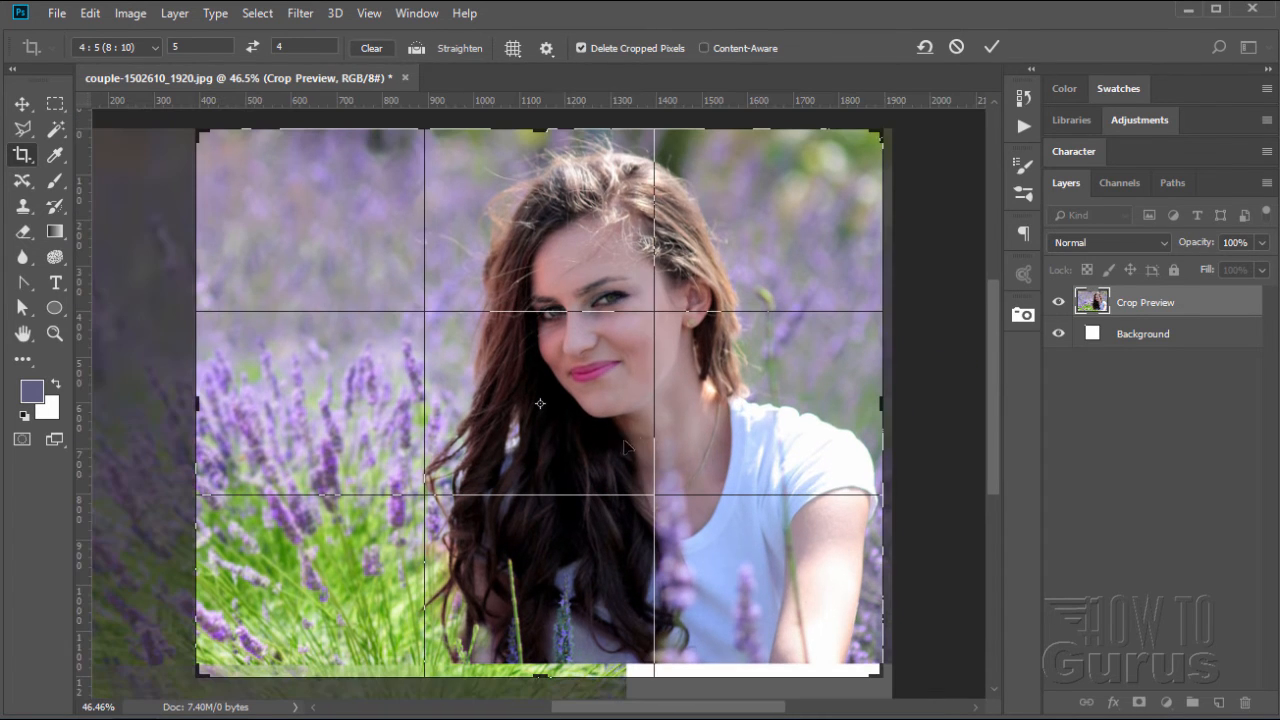
{"action": "mouse_move", "coordinate": [540, 672]}
{"action": "left_mouse_down"}
{"action": "mouse_move", "coordinate": [541, 695]}
{"action": "mouse_move", "coordinate": [540, 669]}
{"action": "left_mouse_up"}
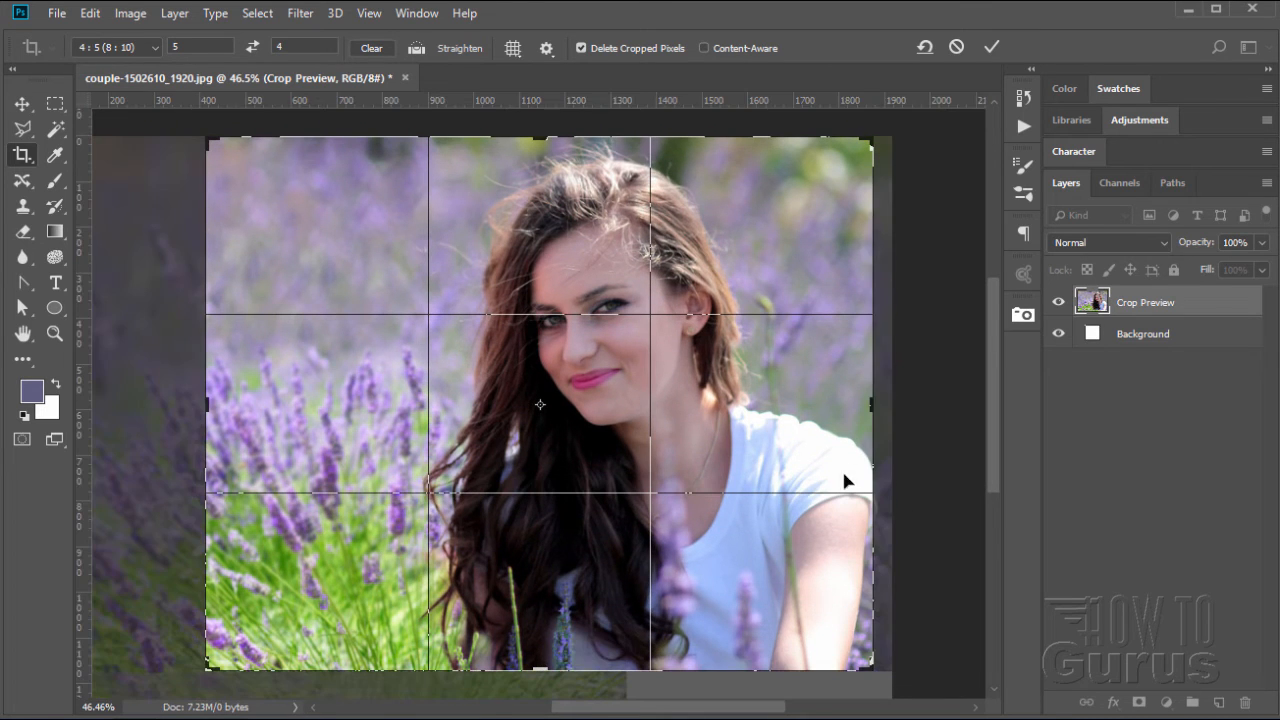
{"action": "mouse_move", "coordinate": [866, 407]}
{"action": "left_mouse_down"}
{"action": "mouse_move", "coordinate": [885, 398]}
{"action": "mouse_move", "coordinate": [871, 402]}
{"action": "left_mouse_up"}
{"action": "left_click_drag", "start_coordinate": [555, 407], "coordinate": [506, 465]}
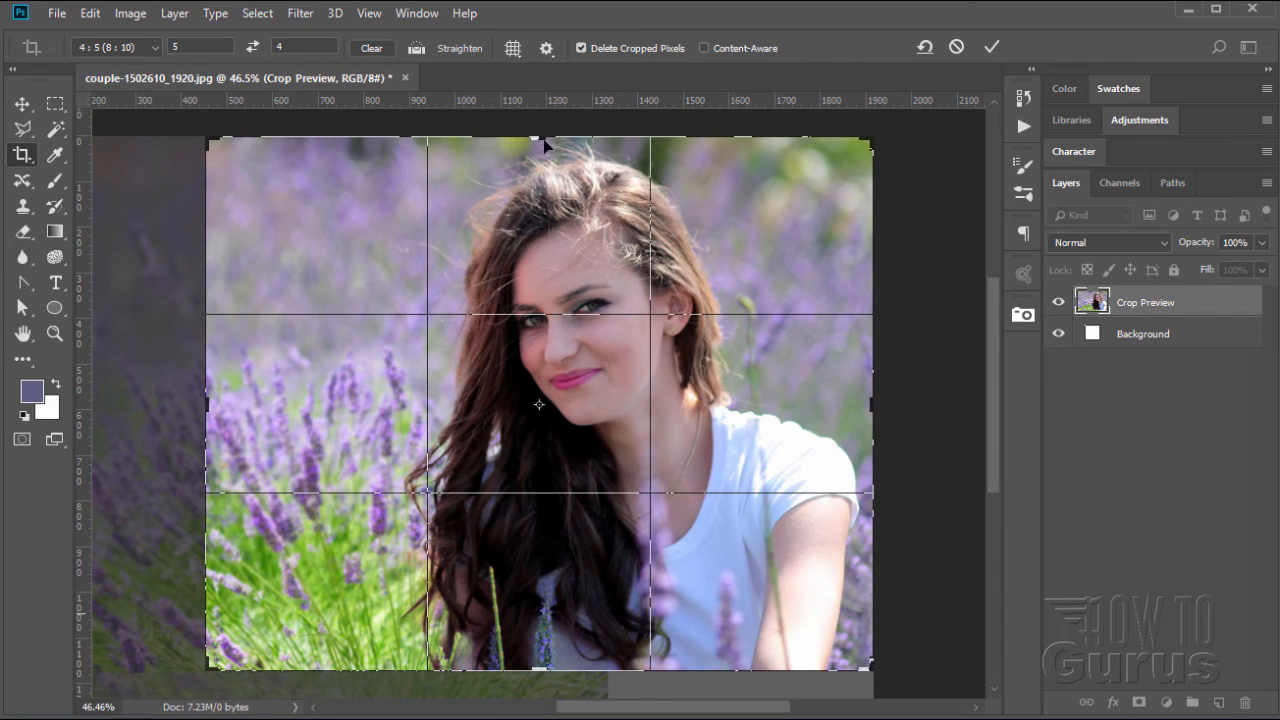
{"action": "left_click", "coordinate": [991, 47]}
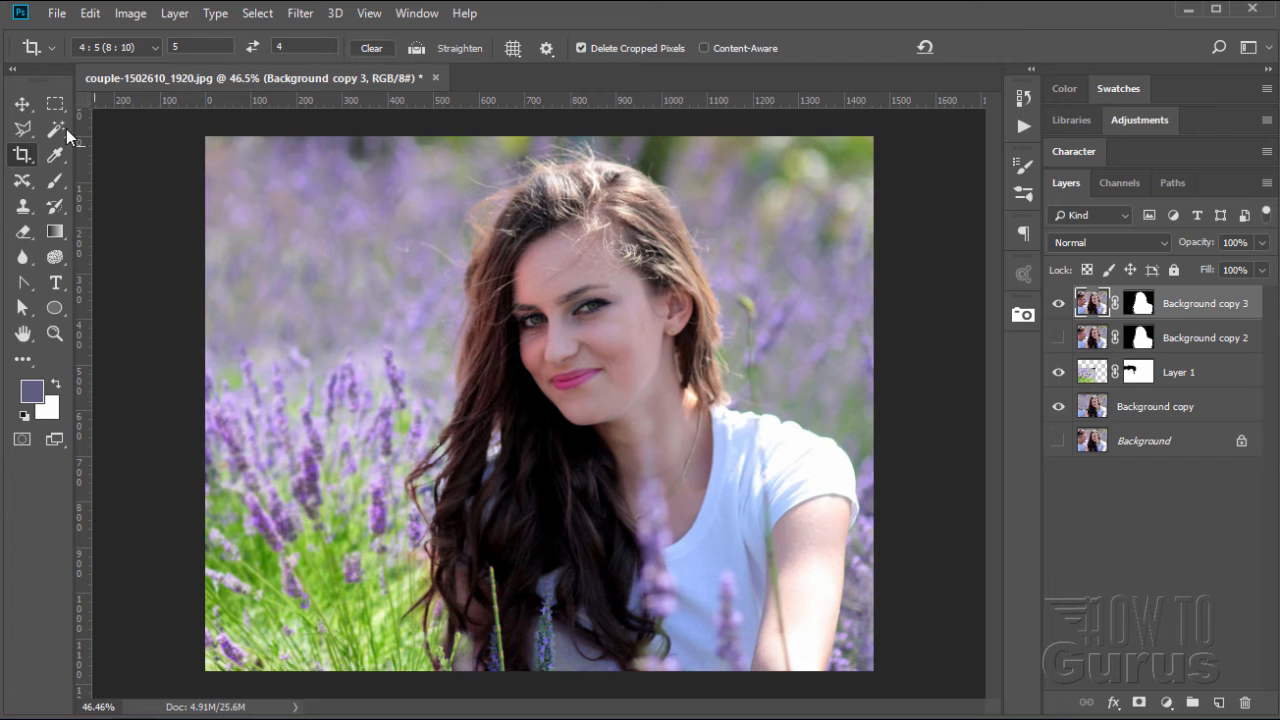
Step: Examine the background along the outer edge of the woman's hair at up to 300% for leftover flaws
{"action": "left_click", "coordinate": [55, 333]}
{"action": "left_click", "coordinate": [460, 430]}
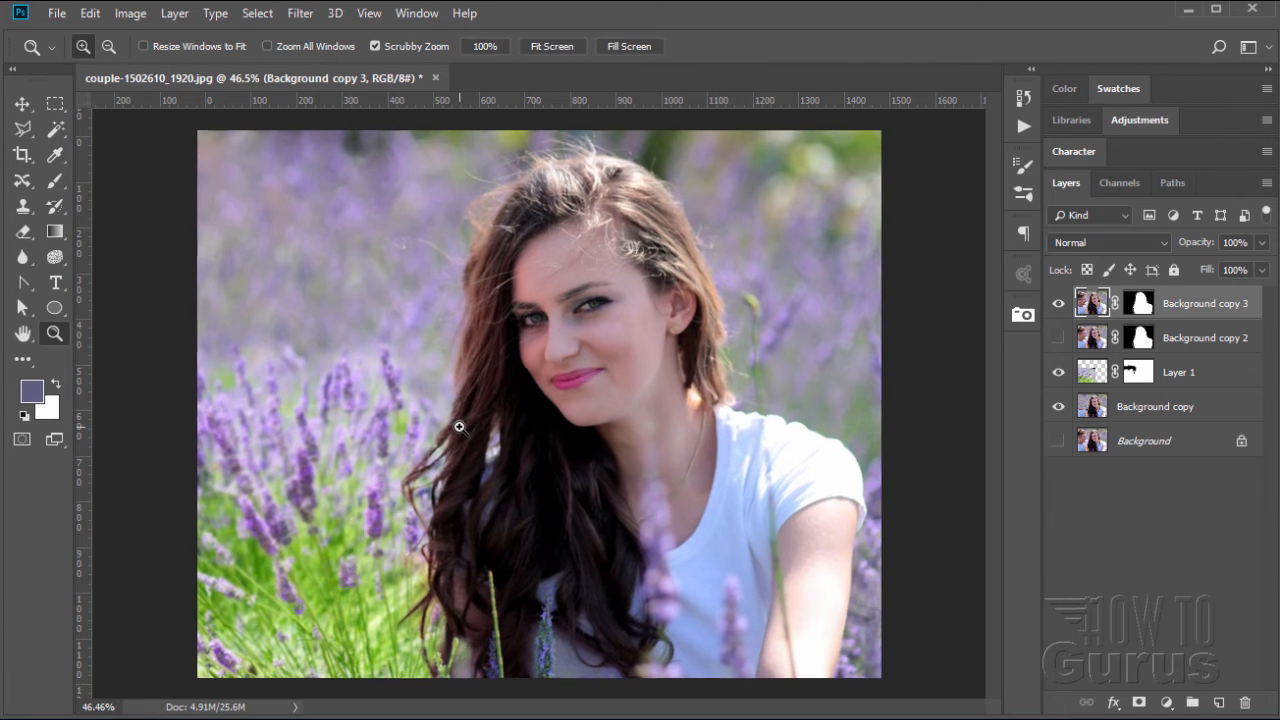
{"action": "left_click", "coordinate": [430, 436]}
{"action": "left_click", "coordinate": [423, 434]}
{"action": "left_click", "coordinate": [423, 434]}
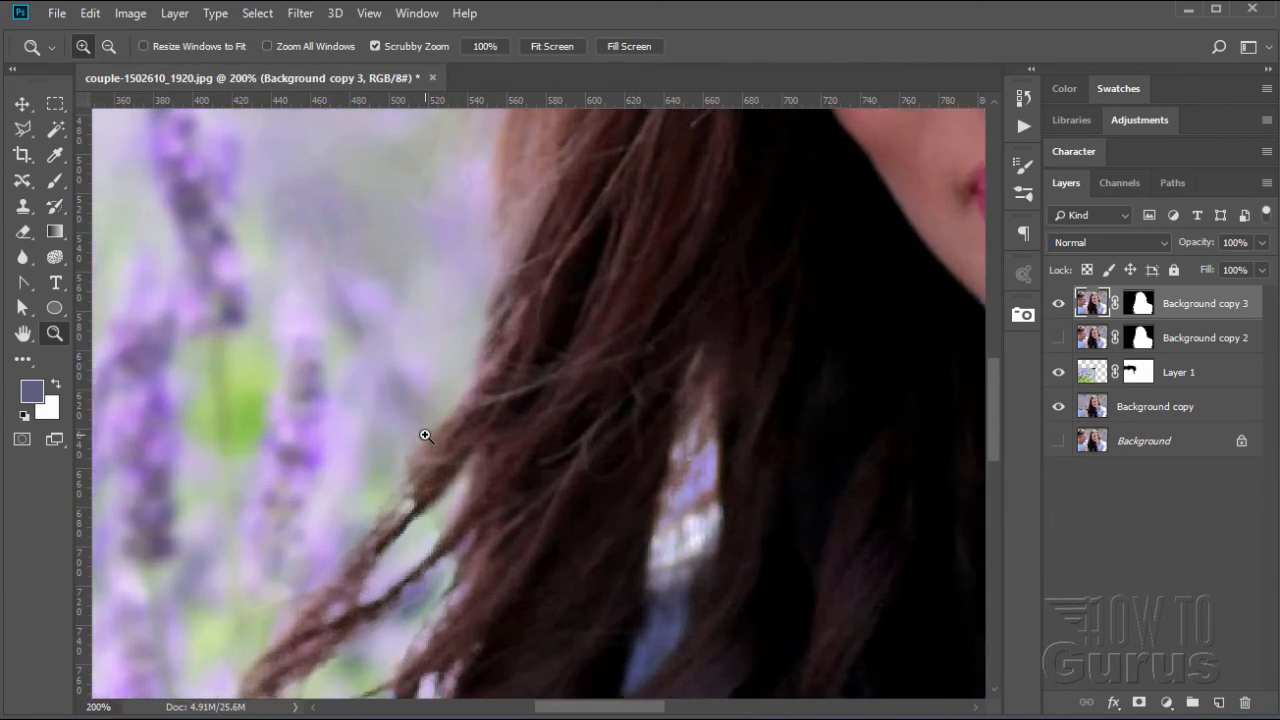
{"action": "left_click", "coordinate": [423, 434]}
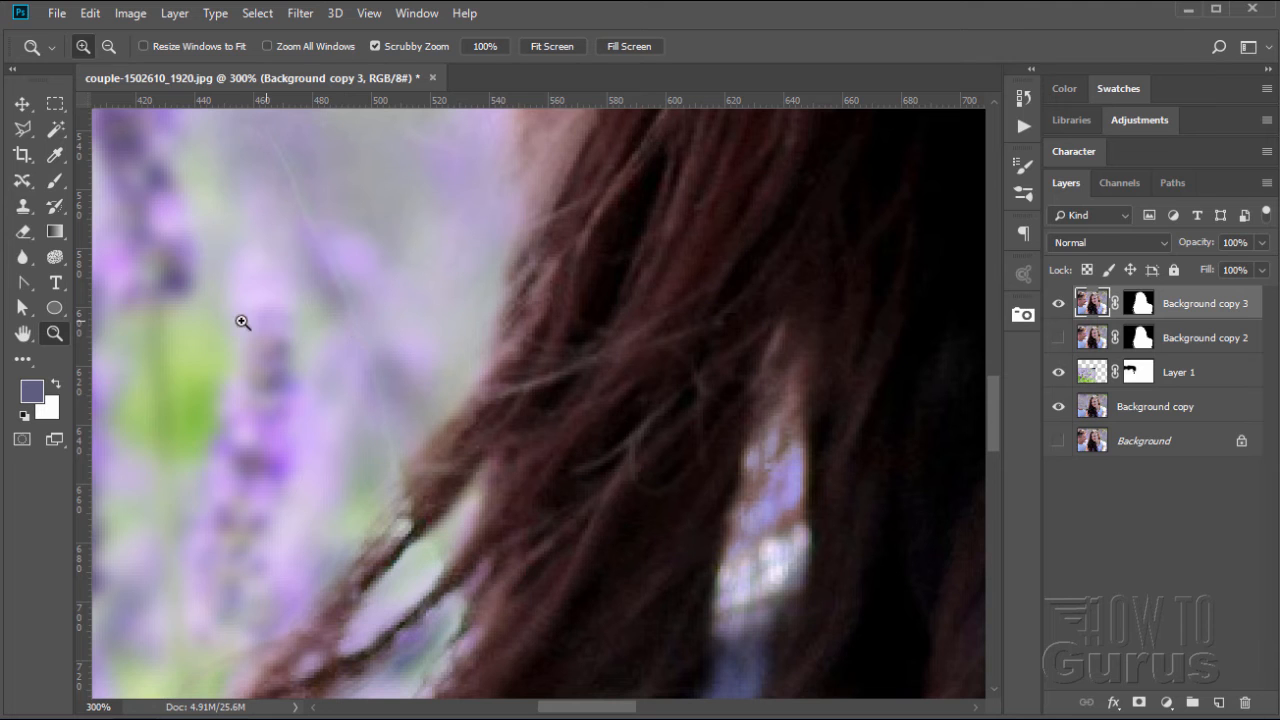
{"action": "left_click", "coordinate": [562, 47]}
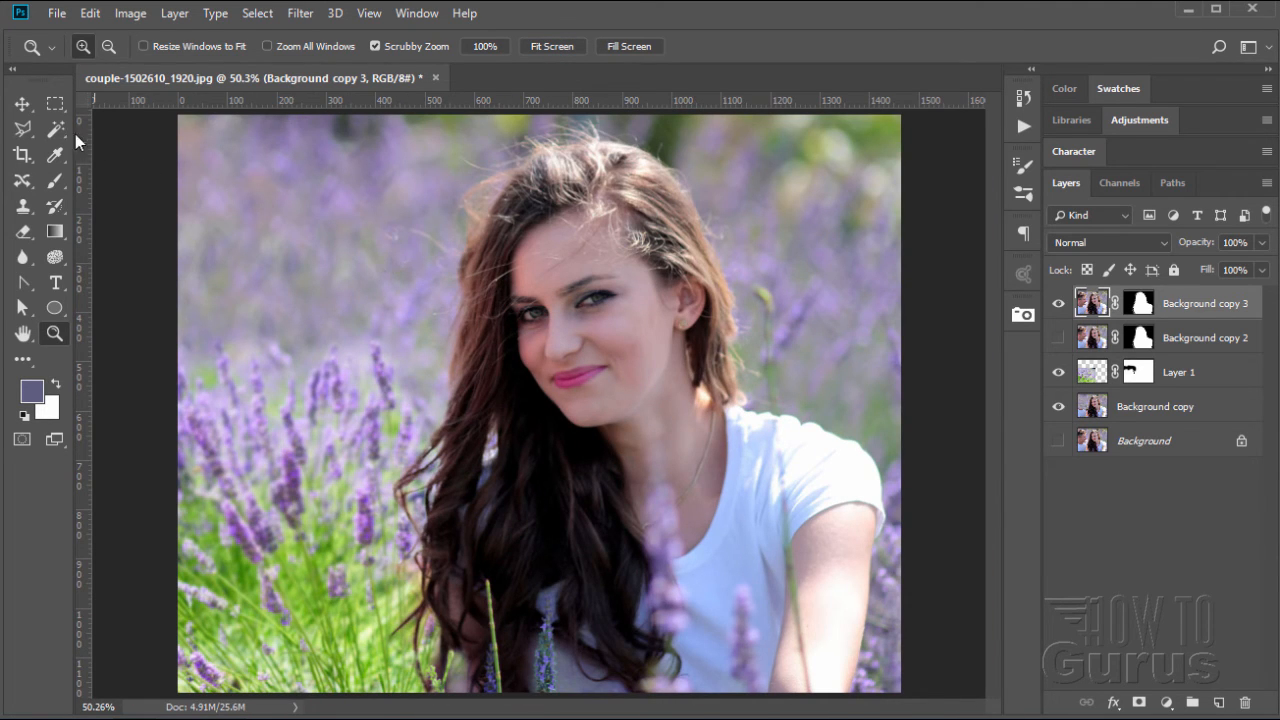
Step: Stamp all visible layers into a new merged layer on top and hide the layers beneath it
{"action": "left_click", "coordinate": [22, 104]}
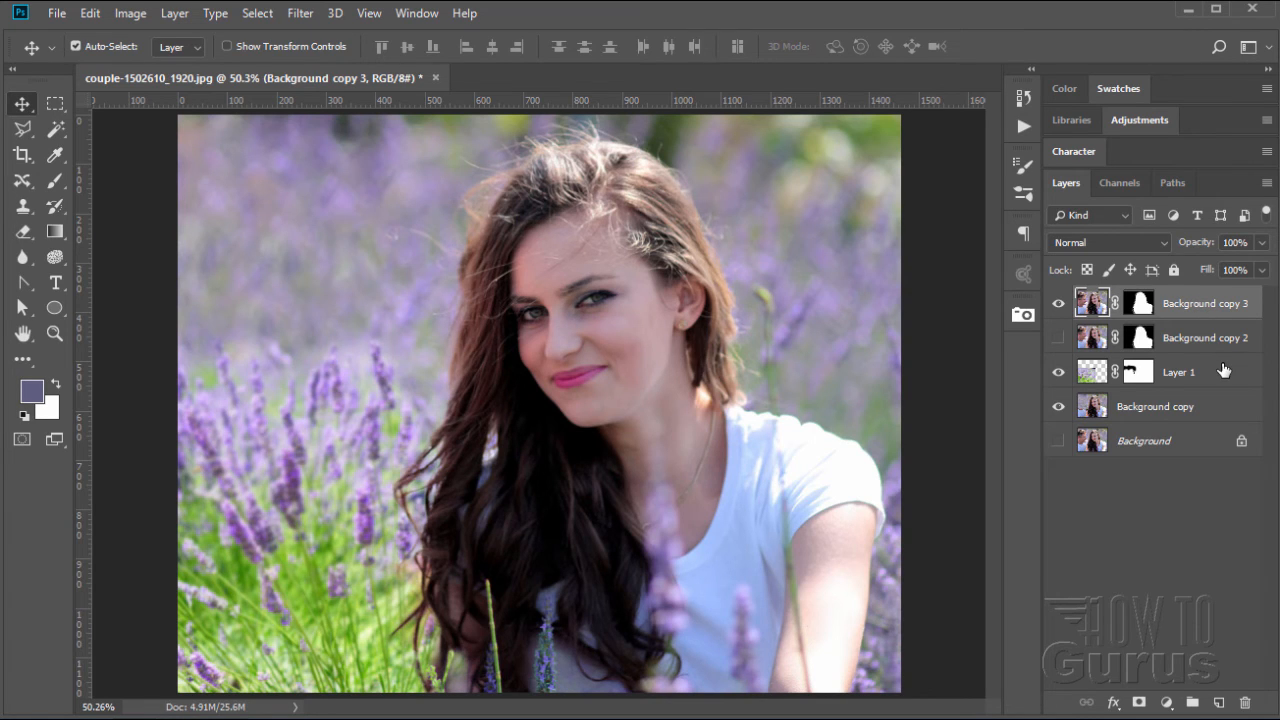
{"action": "key", "text": "ctrl+shift+alt+e"}
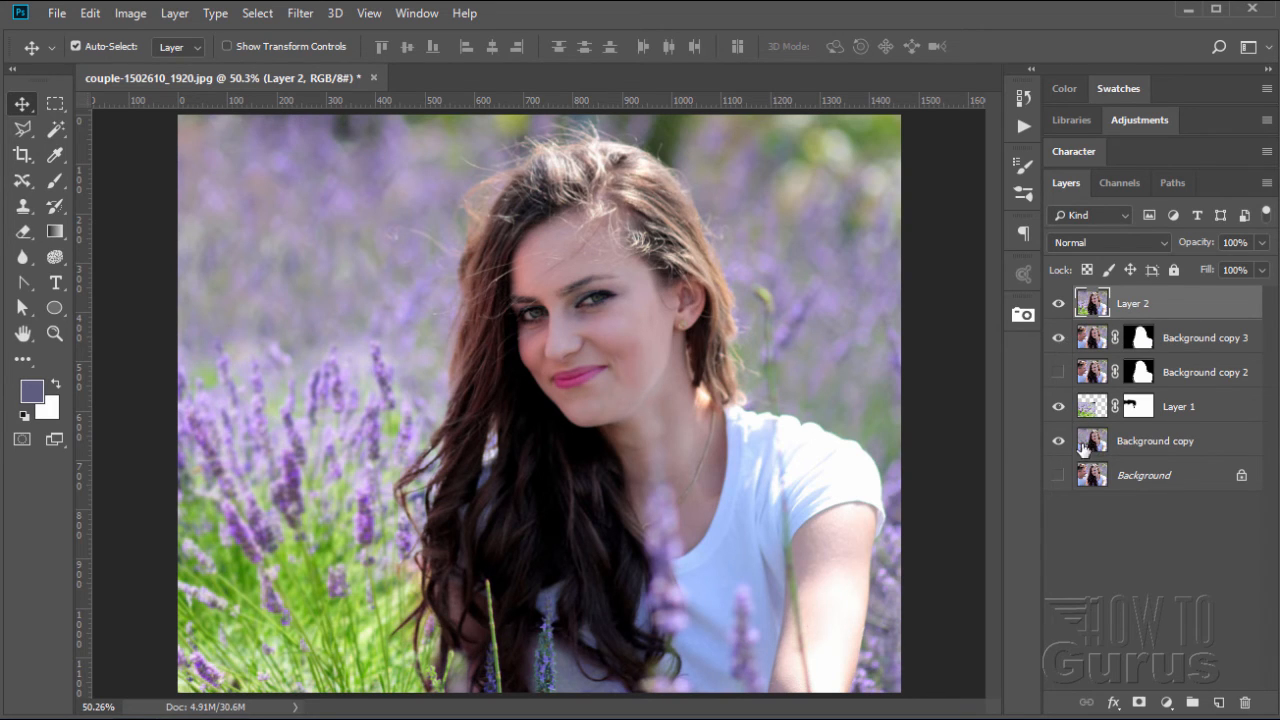
{"action": "left_click", "coordinate": [1059, 341]}
{"action": "left_click", "coordinate": [1059, 406]}
Step: Set the Clone Stamp to a soft 25 px brush for retouching the background beside the woman's hair
{"action": "left_click", "coordinate": [54, 334]}
{"action": "left_click", "coordinate": [437, 394]}
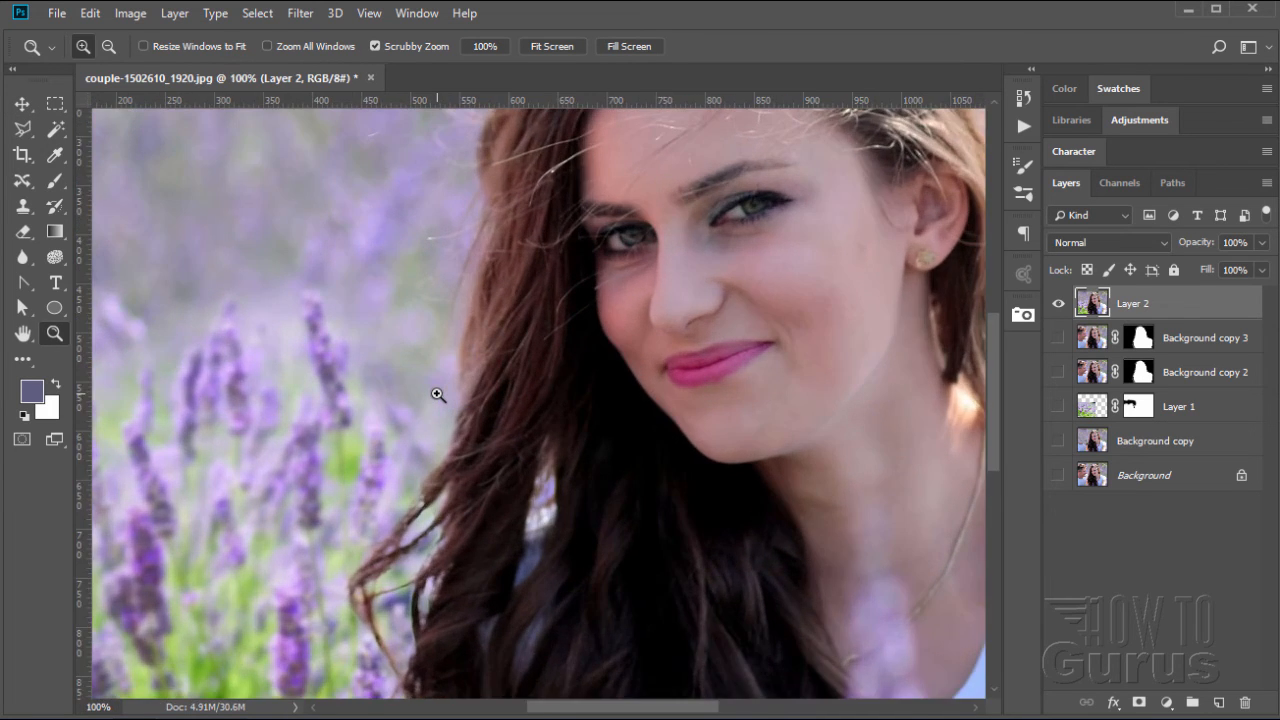
{"action": "left_click", "coordinate": [437, 394]}
{"action": "scroll", "coordinate": [303, 520], "scroll_direction": "down", "scroll_amount": 2}
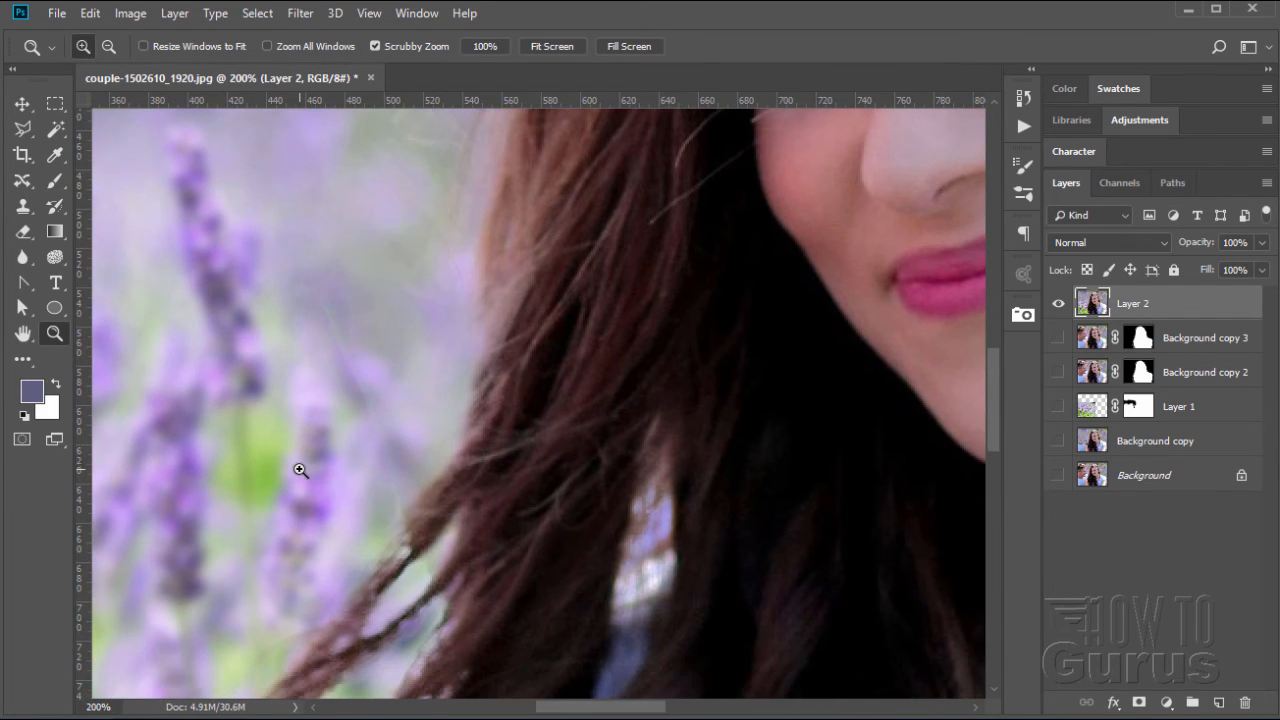
{"action": "left_click", "coordinate": [345, 415]}
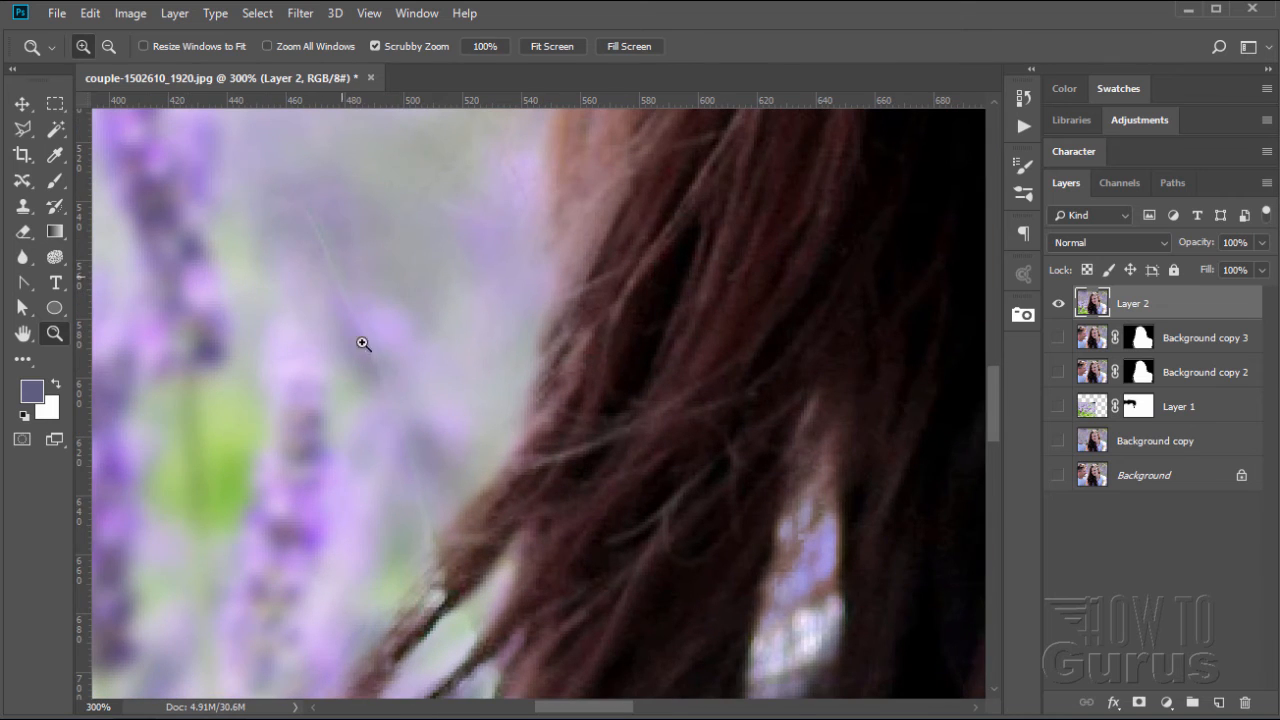
{"action": "left_click", "coordinate": [22, 206]}
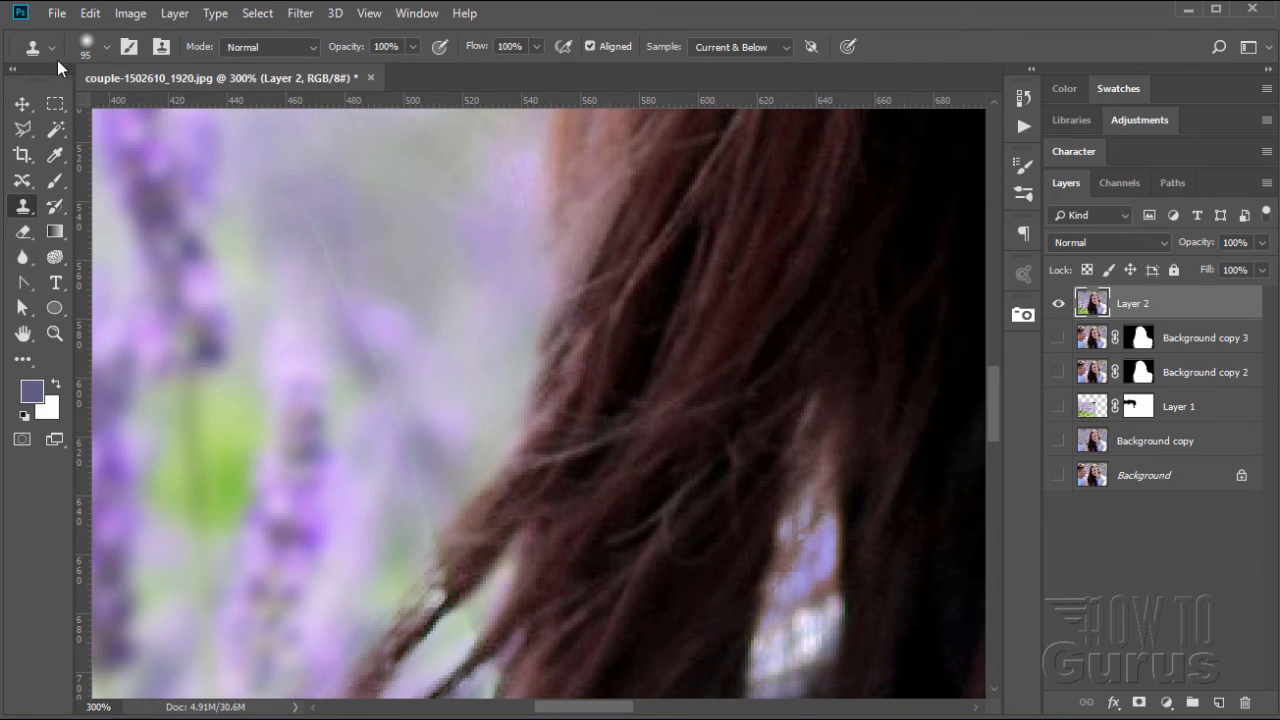
{"action": "left_click", "coordinate": [104, 49]}
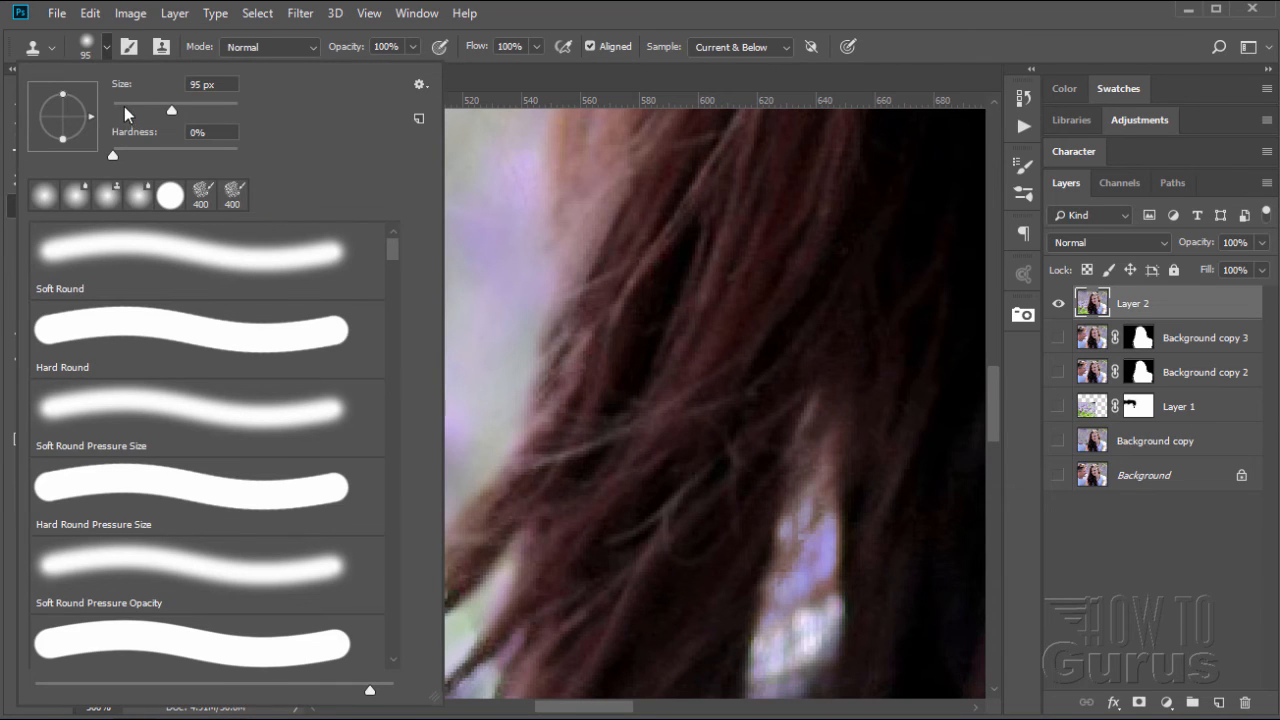
{"action": "left_click_drag", "start_coordinate": [133, 106], "coordinate": [127, 111]}
{"action": "left_click", "coordinate": [106, 47]}
Step: Clone nearby blurred background over the thin stray line running down to the outer edge of the woman's hair
{"action": "key", "text": "alt"}
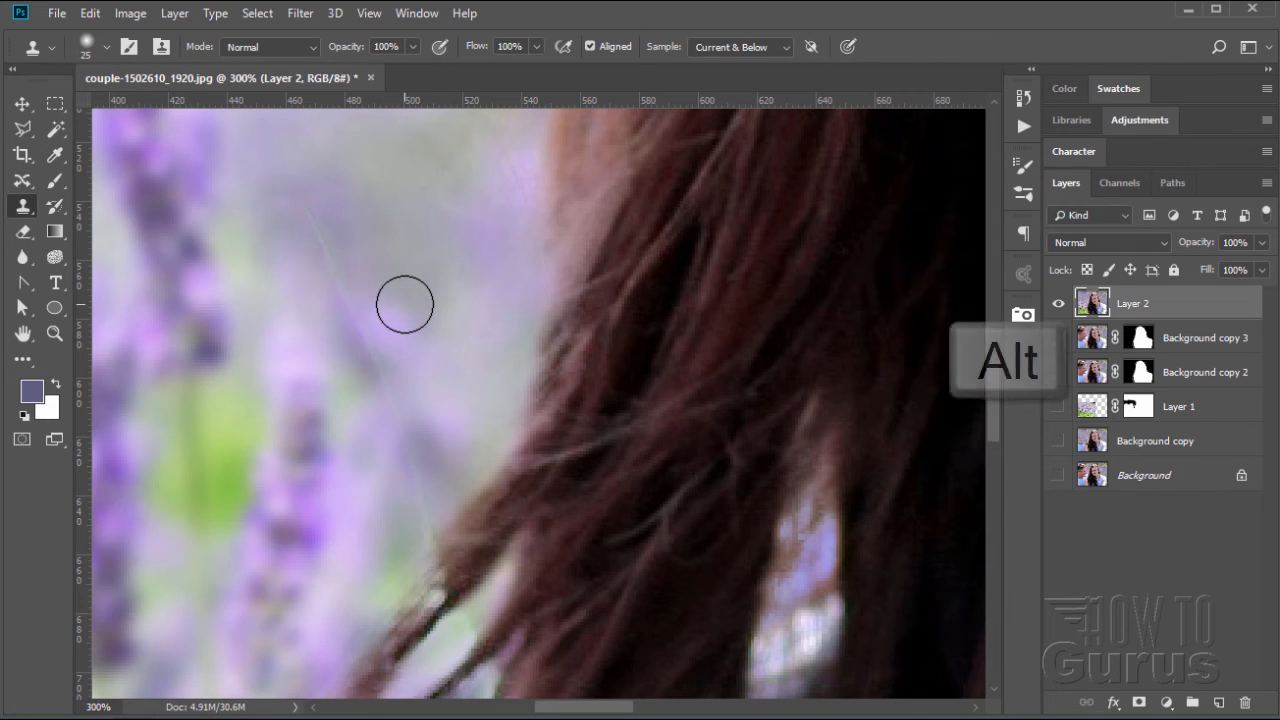
{"action": "key", "text": "alt"}
{"action": "left_click", "coordinate": [421, 298], "text": "alt"}
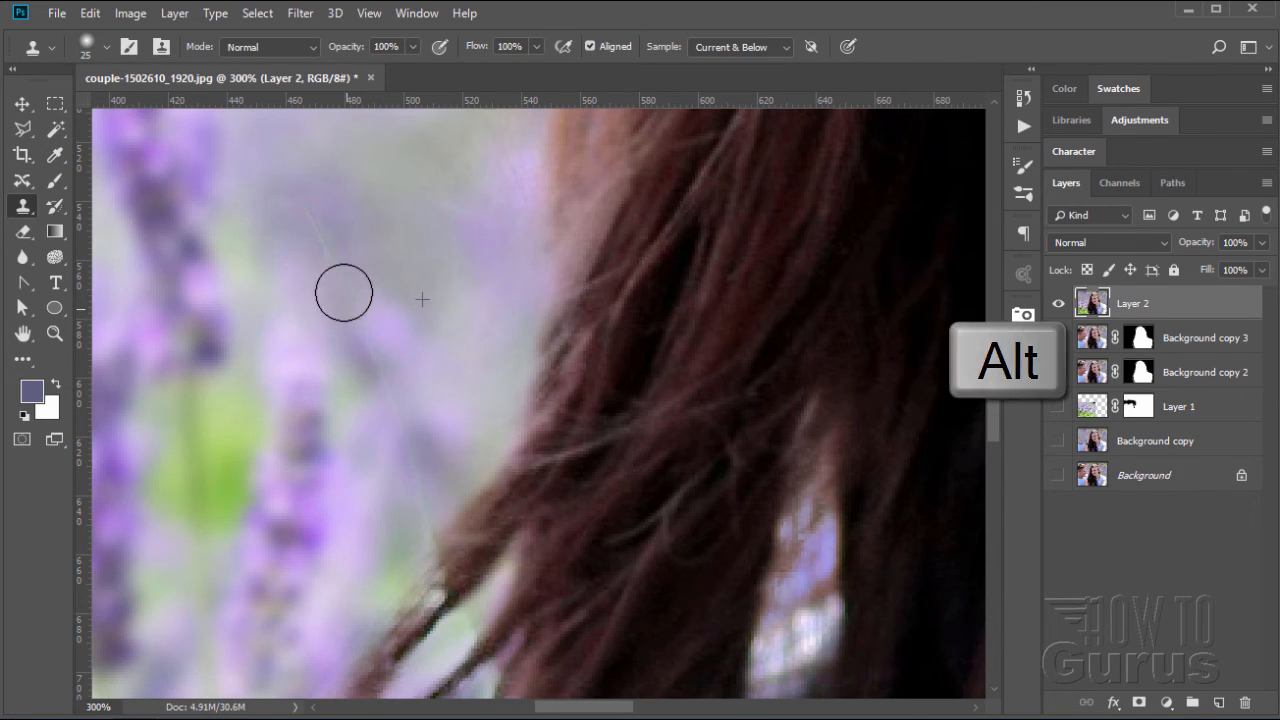
{"action": "key", "text": "alt"}
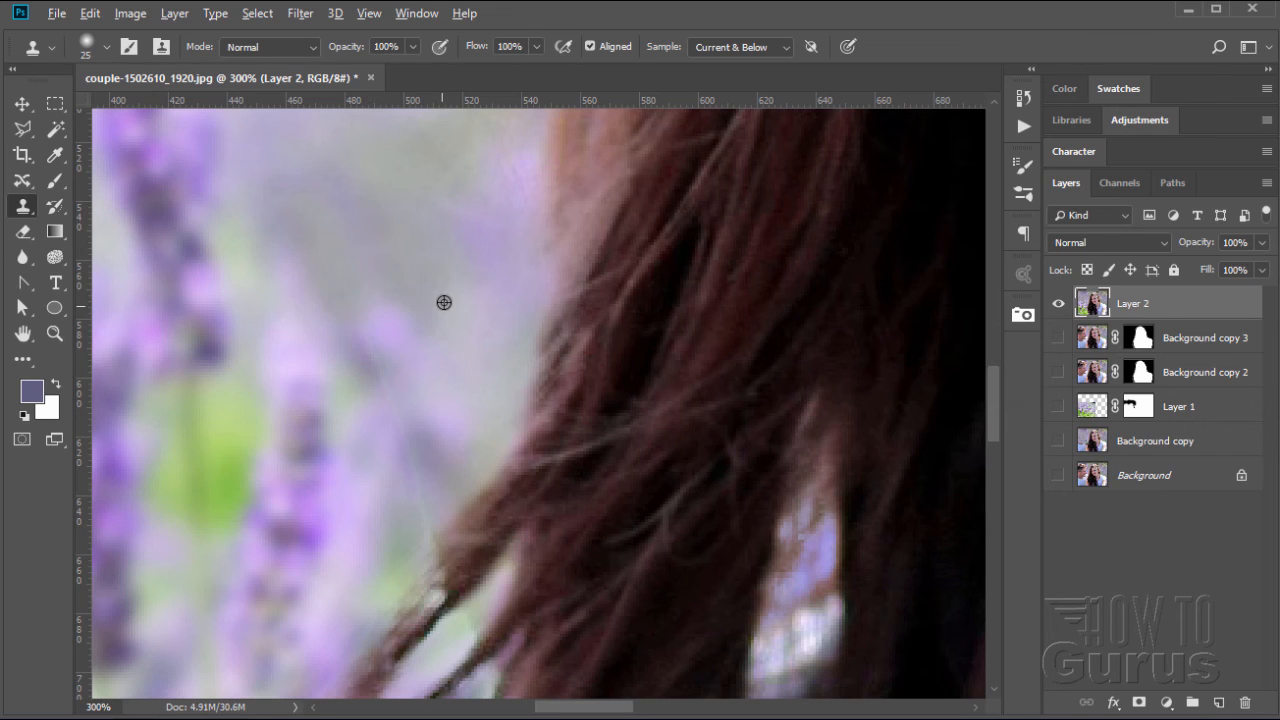
{"action": "left_click", "coordinate": [440, 306], "text": "alt"}
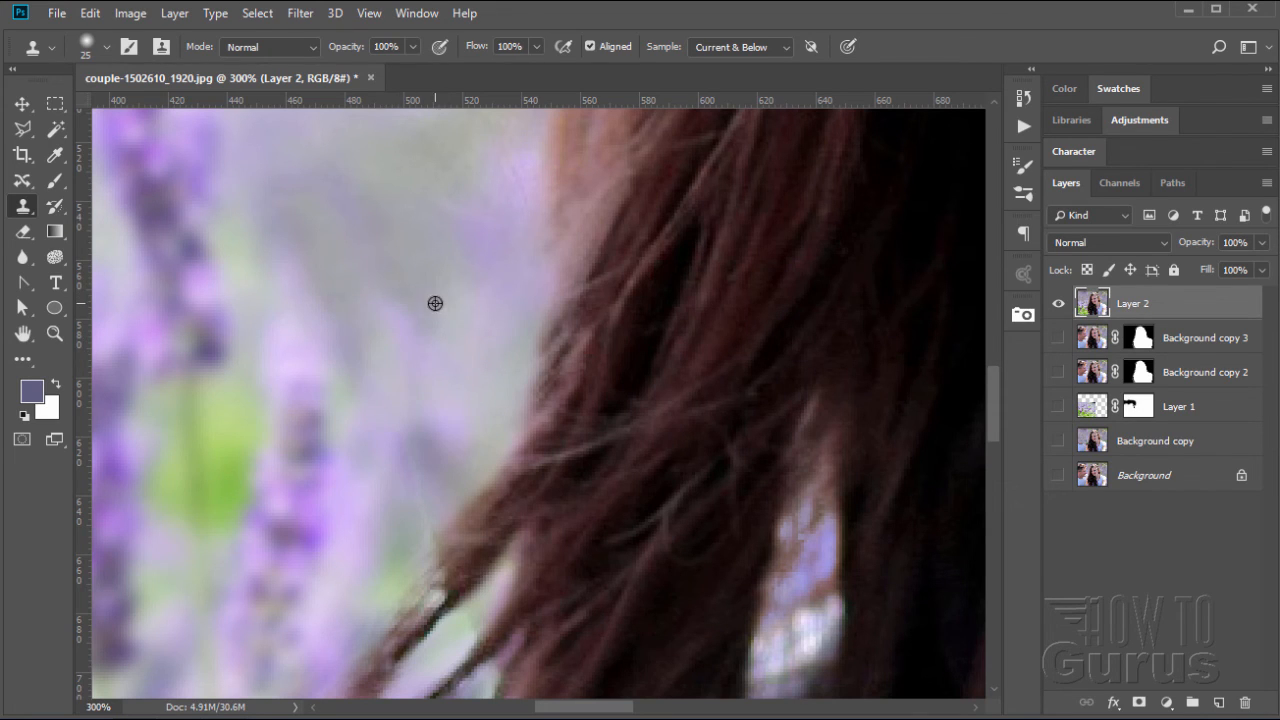
{"action": "left_click_drag", "start_coordinate": [415, 472], "coordinate": [411, 518]}
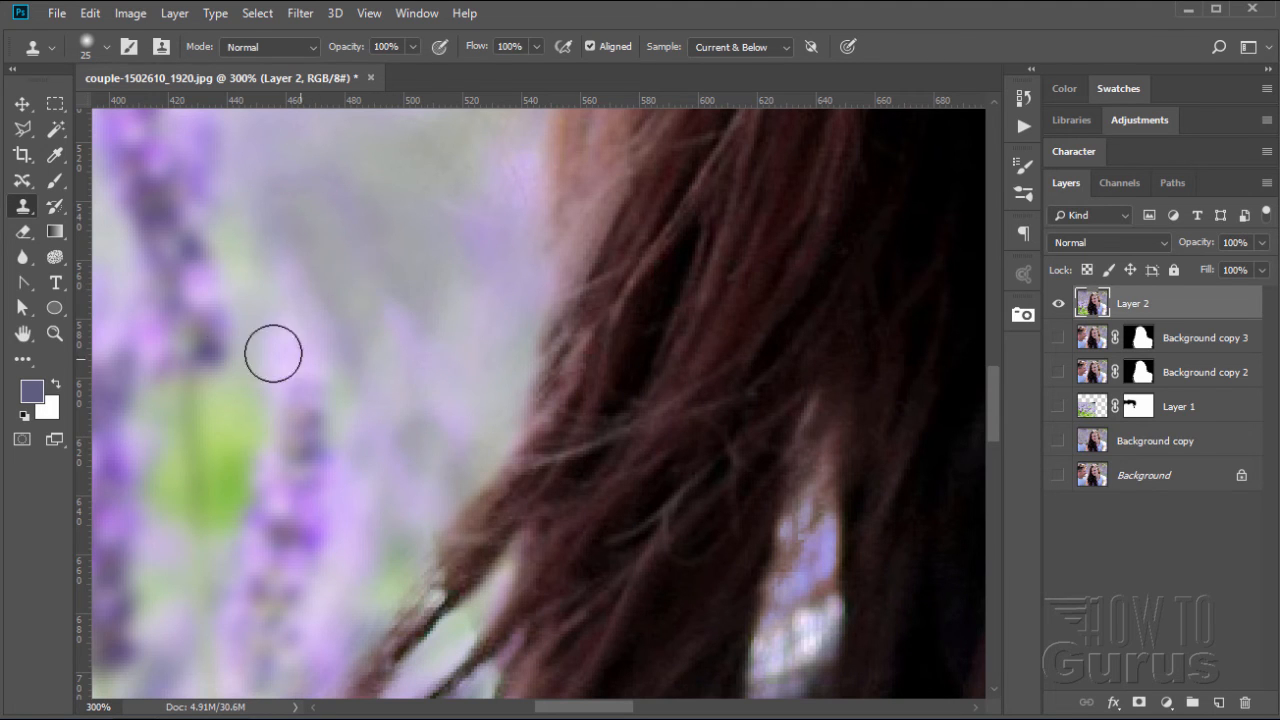
Step: Examine the lower hair edge and the grass down to the photo's bottom for flaws, ending with the whole photo in view
{"action": "scroll", "coordinate": [383, 375], "scroll_direction": "down", "scroll_amount": 5}
{"action": "scroll", "coordinate": [383, 378], "scroll_direction": "down", "scroll_amount": 5}
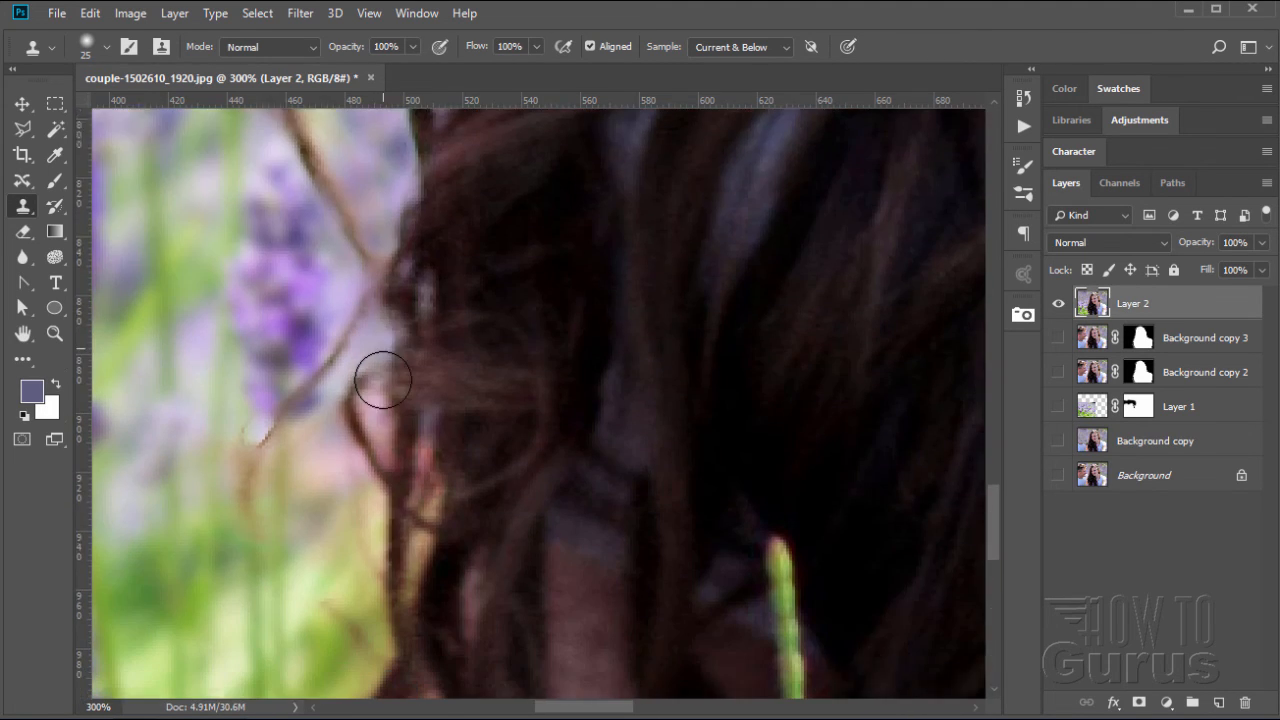
{"action": "scroll", "coordinate": [383, 378], "scroll_direction": "down", "scroll_amount": 3}
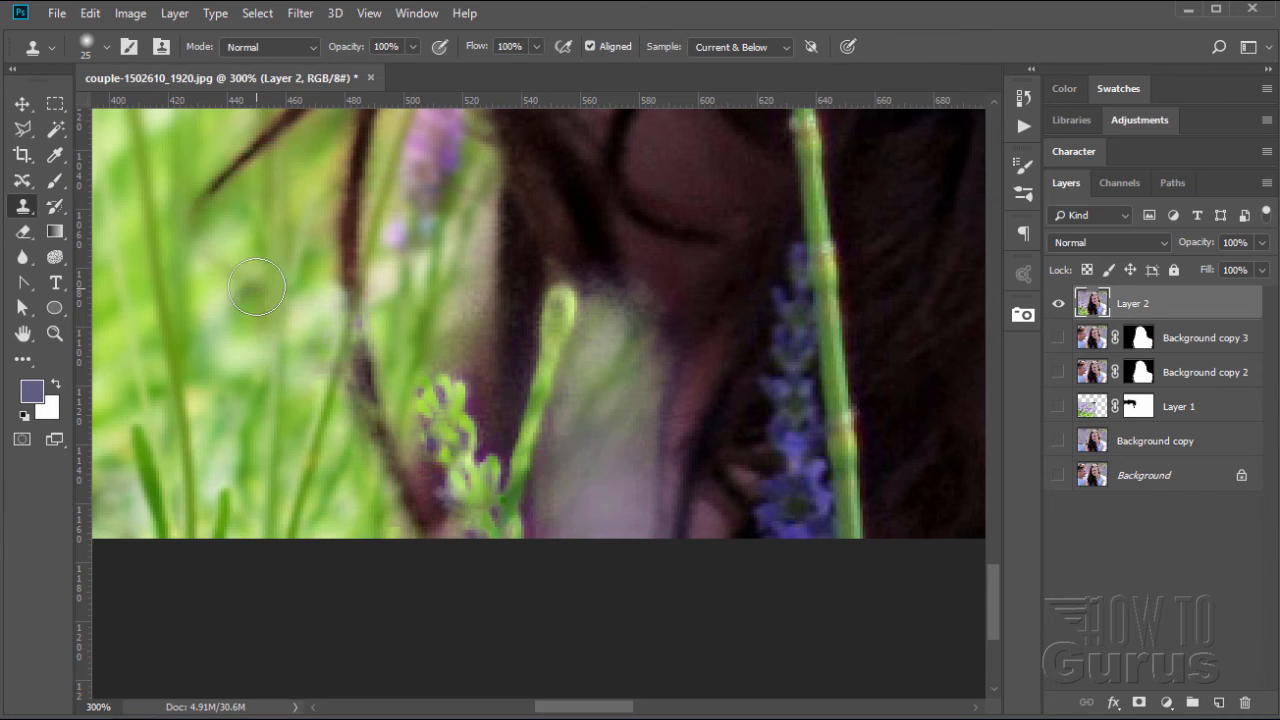
{"action": "scroll", "coordinate": [266, 263], "scroll_direction": "up", "scroll_amount": 5}
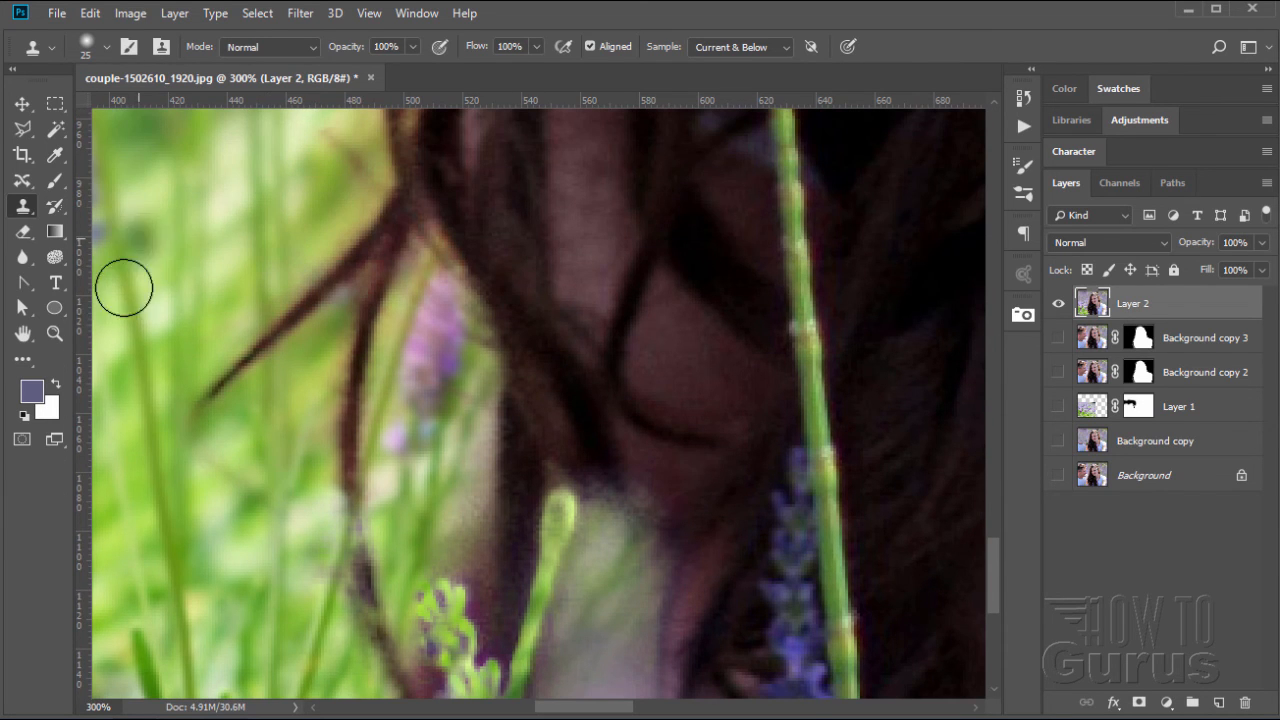
{"action": "left_click", "coordinate": [55, 334]}
{"action": "left_click", "coordinate": [554, 47]}
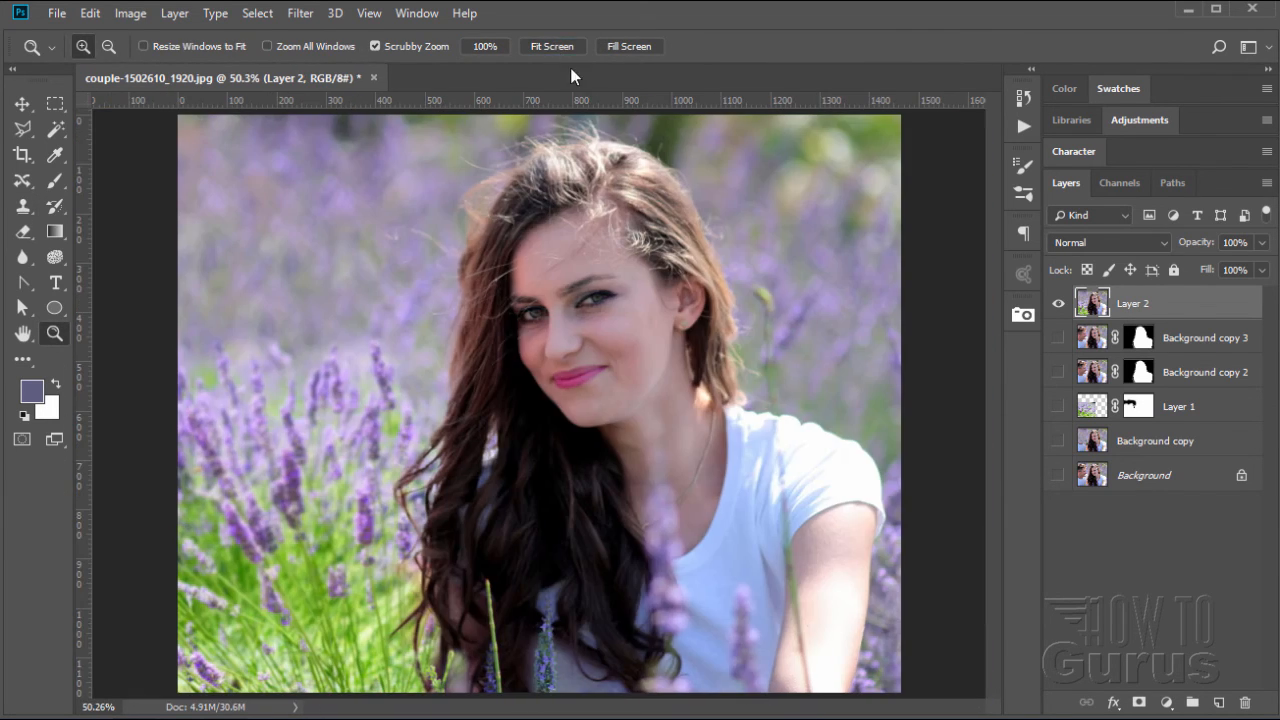
Step: Duplicate the original Background layer, place the copy above all other layers and make it visible
{"action": "left_click", "coordinate": [22, 104]}
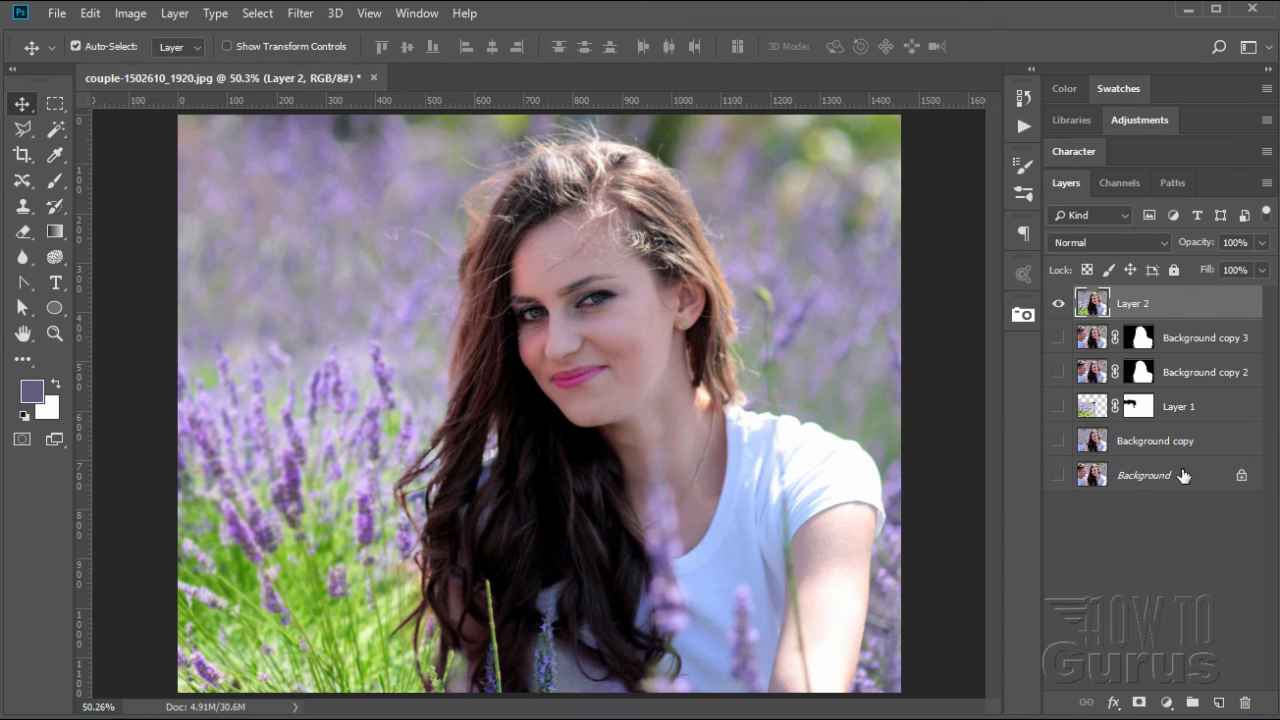
{"action": "left_click", "coordinate": [1183, 480]}
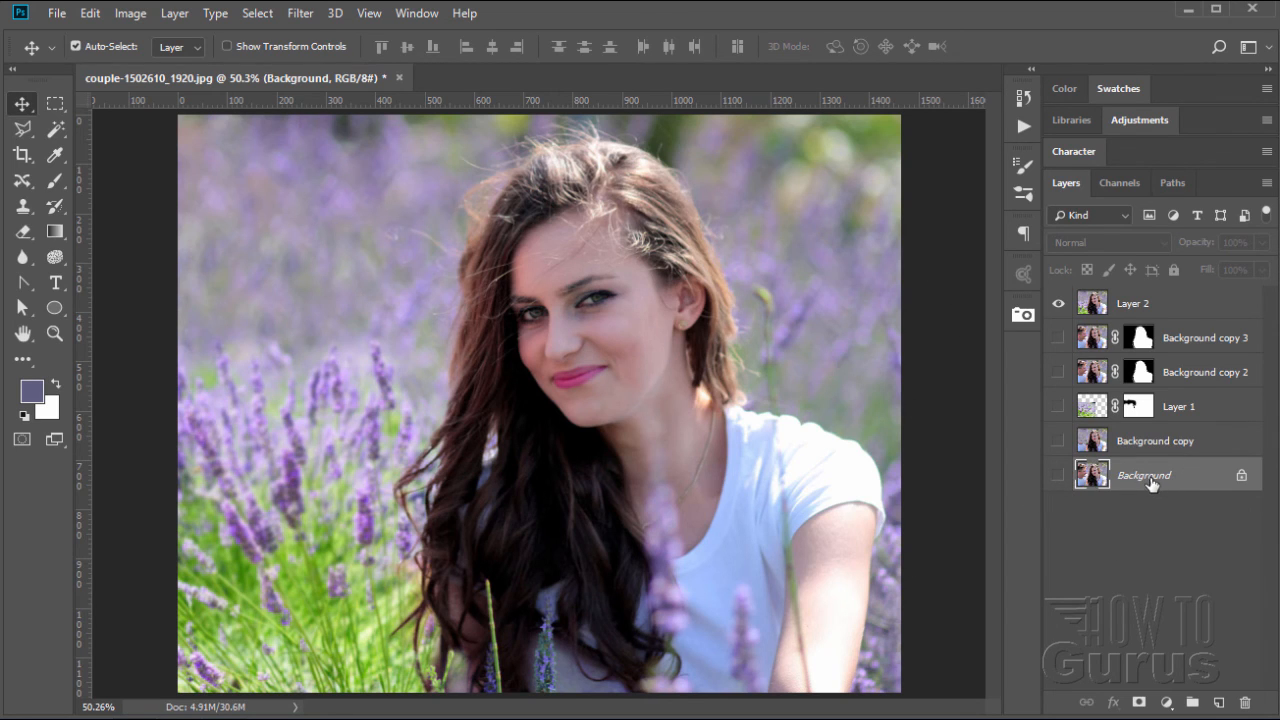
{"action": "left_click_drag", "start_coordinate": [1158, 478], "coordinate": [1218, 703]}
{"action": "left_click_drag", "start_coordinate": [1150, 487], "coordinate": [1132, 292]}
{"action": "left_click", "coordinate": [1058, 303]}
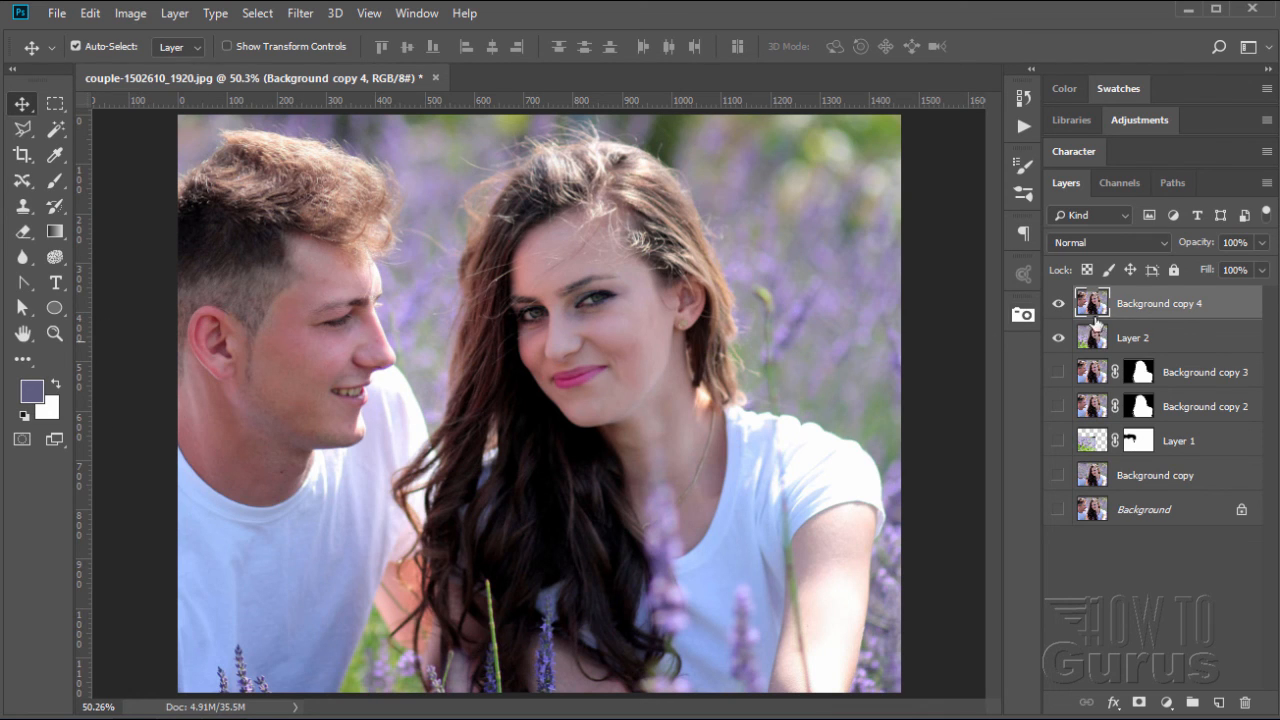
Step: Compare the original couple photo with the retouched version by toggling the top copy's visibility, leaving it hidden
{"action": "left_click", "coordinate": [1059, 305]}
{"action": "left_click", "coordinate": [1059, 305]}
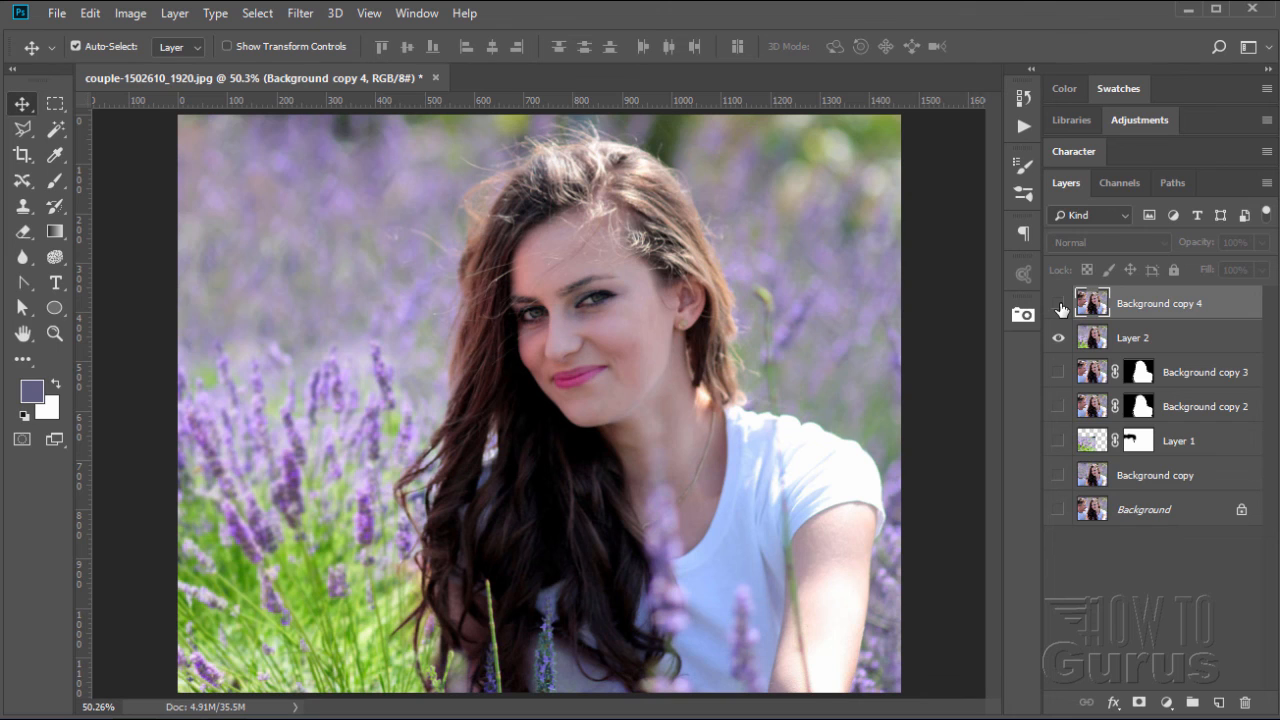
{"action": "left_click", "coordinate": [1059, 305]}
{"action": "left_click", "coordinate": [1059, 305]}
{"action": "left_click", "coordinate": [1058, 303]}
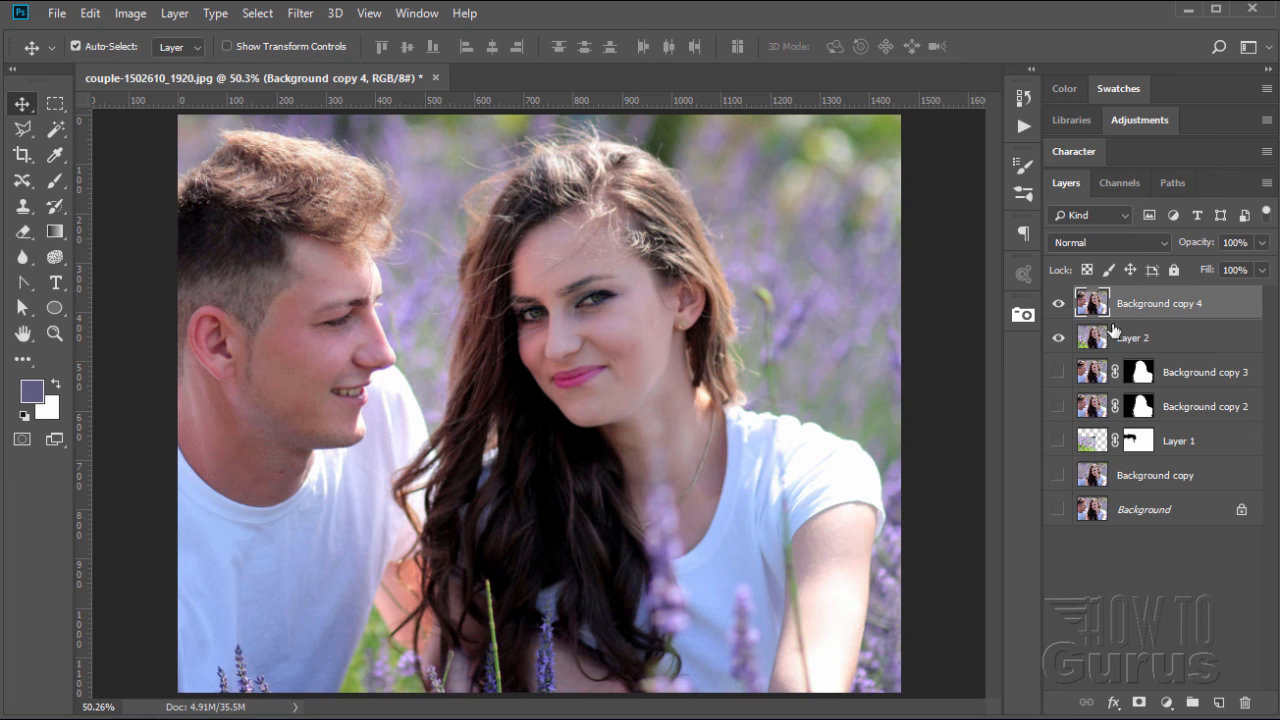
{"action": "left_click", "coordinate": [1058, 303]}
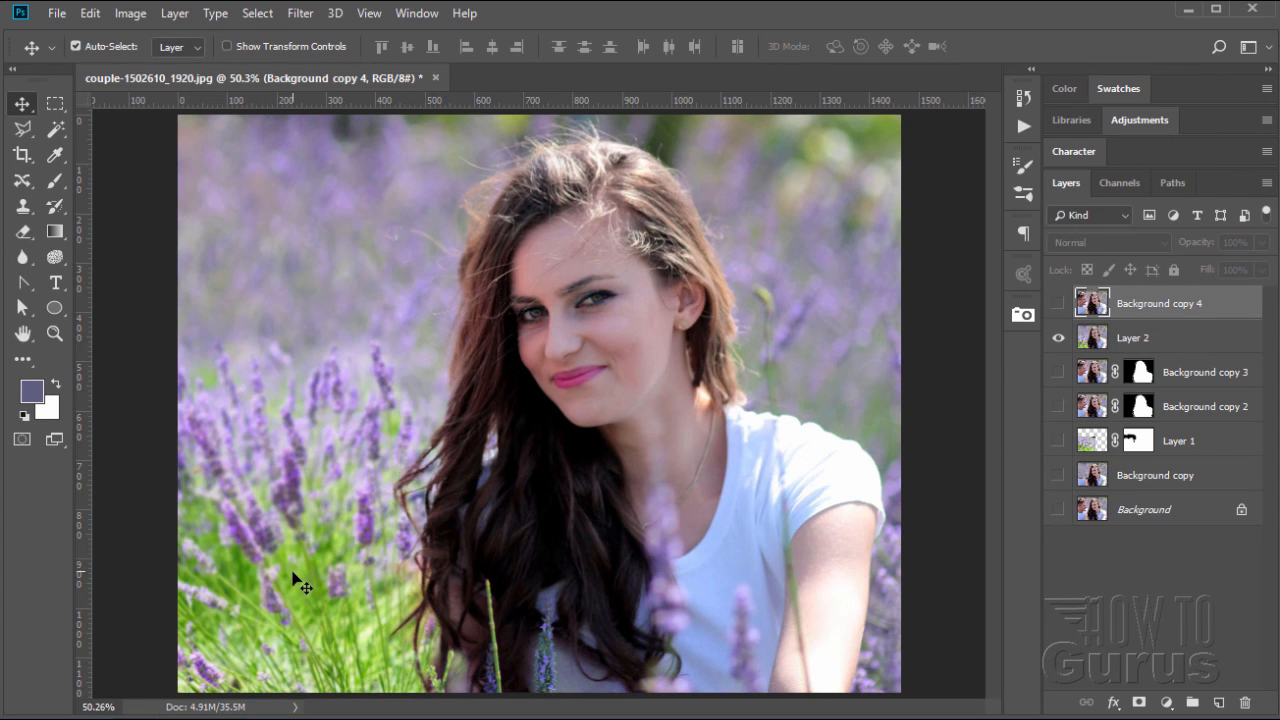